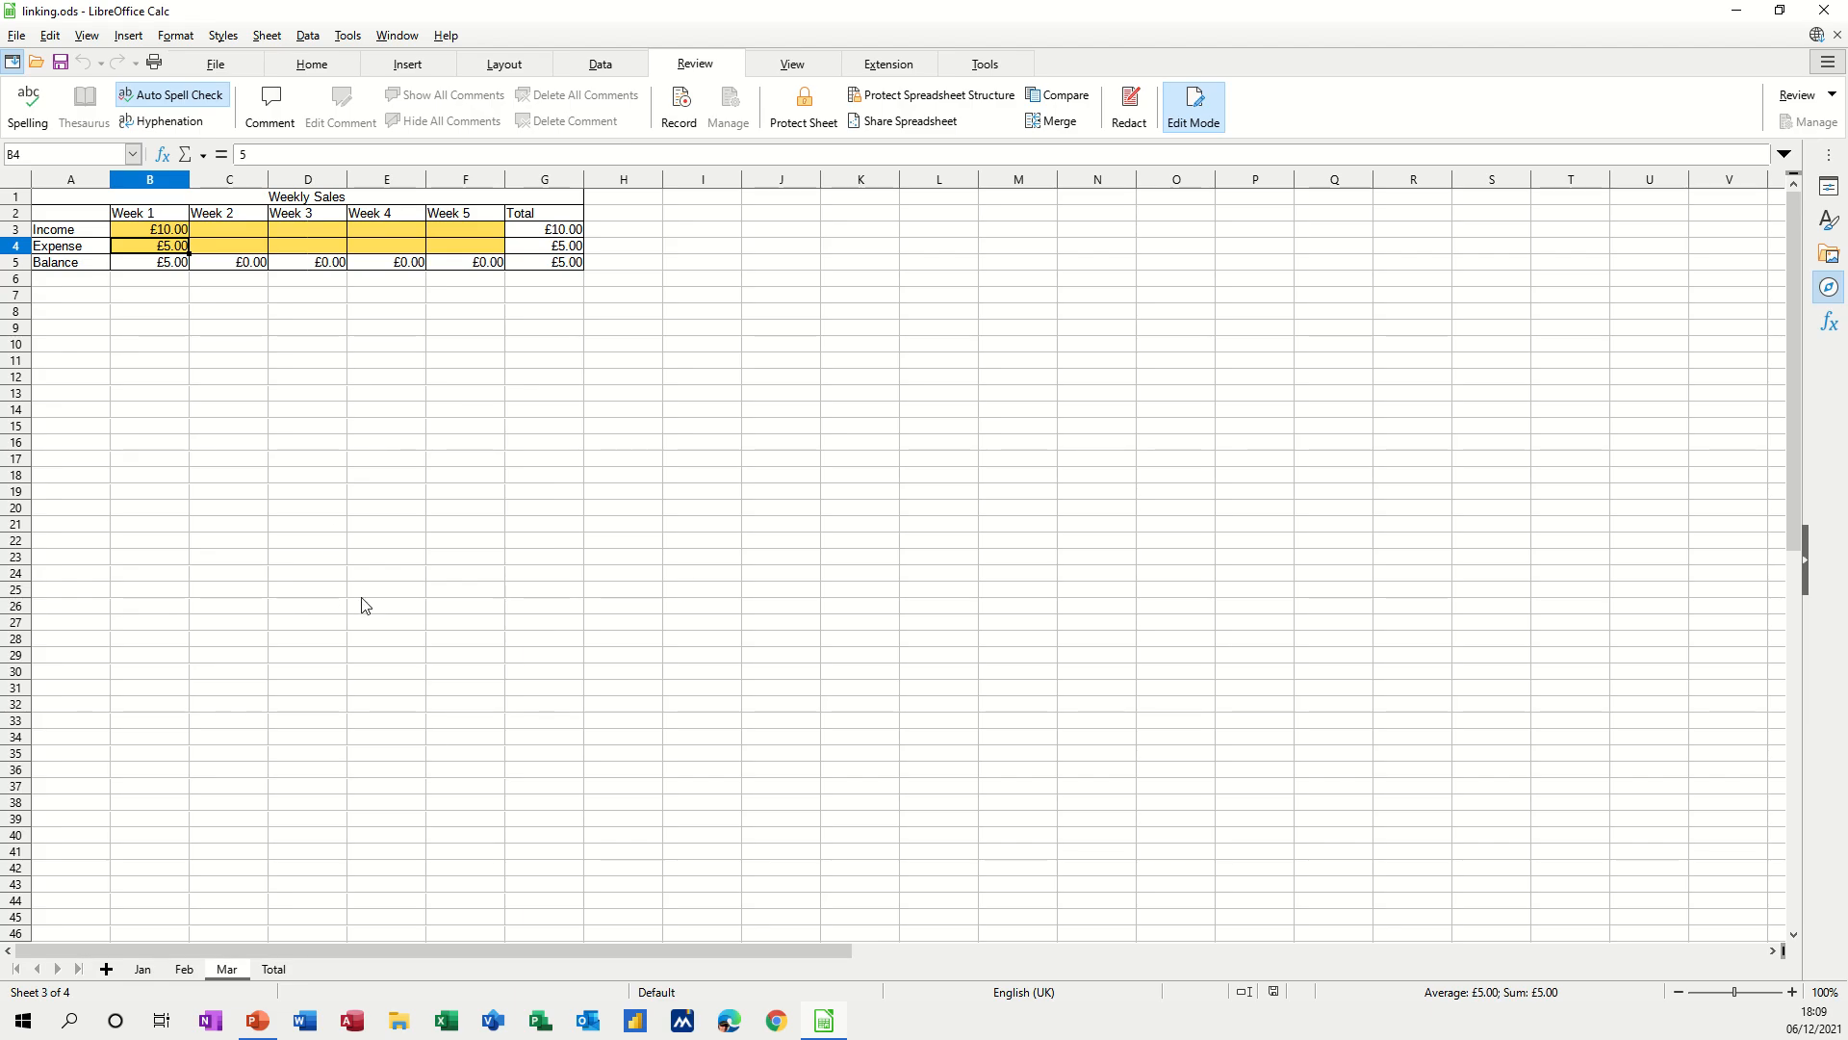
Review the Jan, Feb and Total sheets, checking the Mar, Feb and Total column formulas in the Total sheet's summary table
left_click(143, 973)
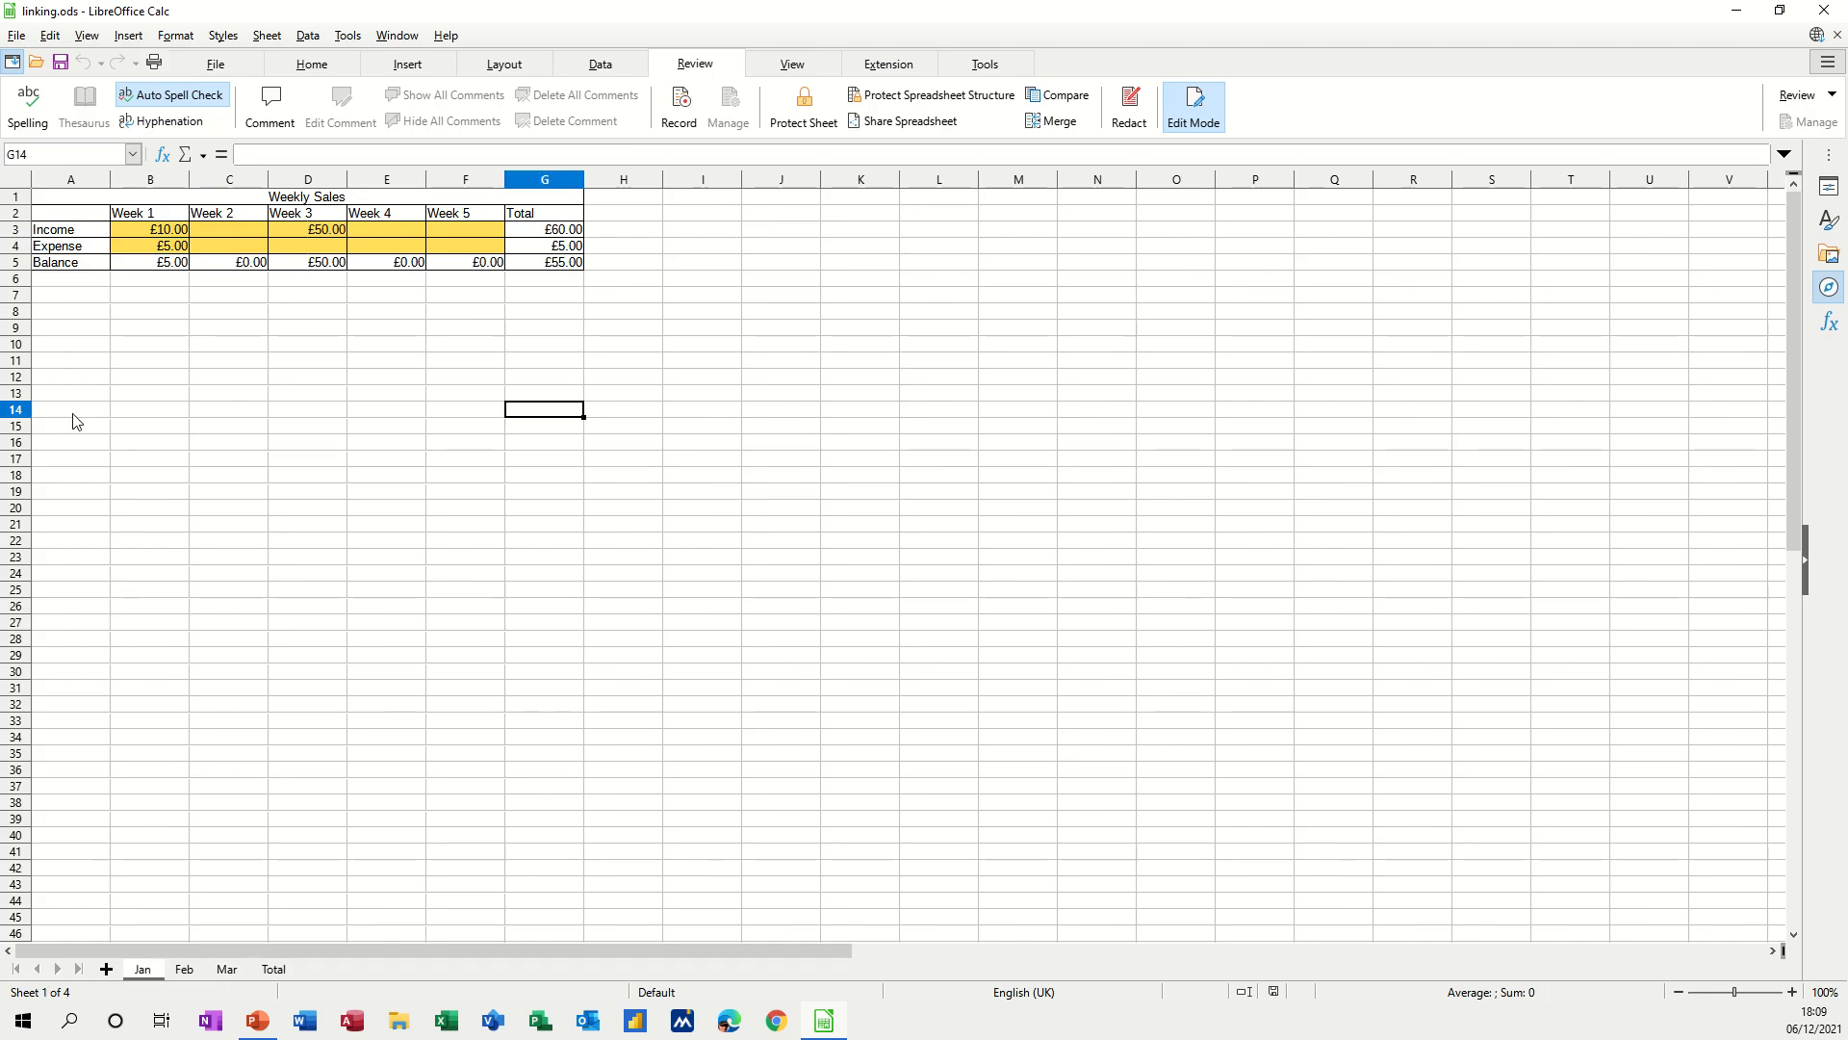
left_click(186, 970)
left_click(273, 971)
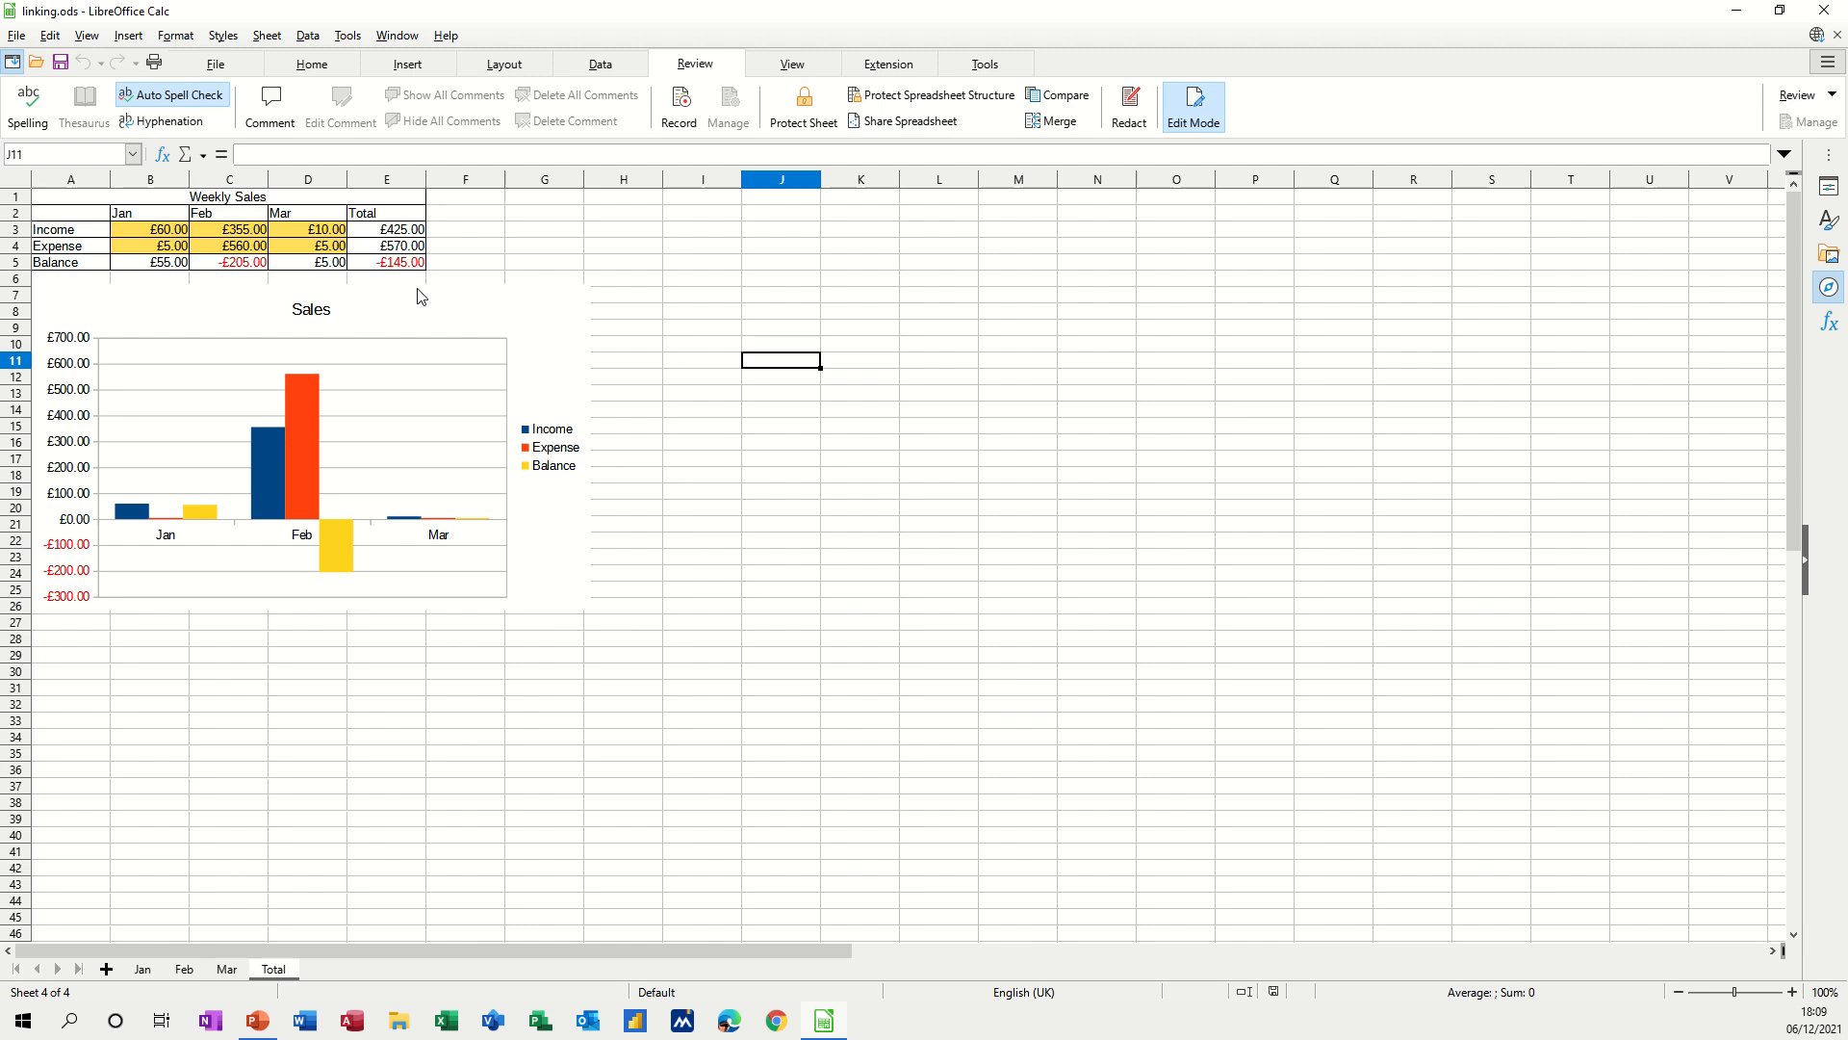
left_click(311, 231)
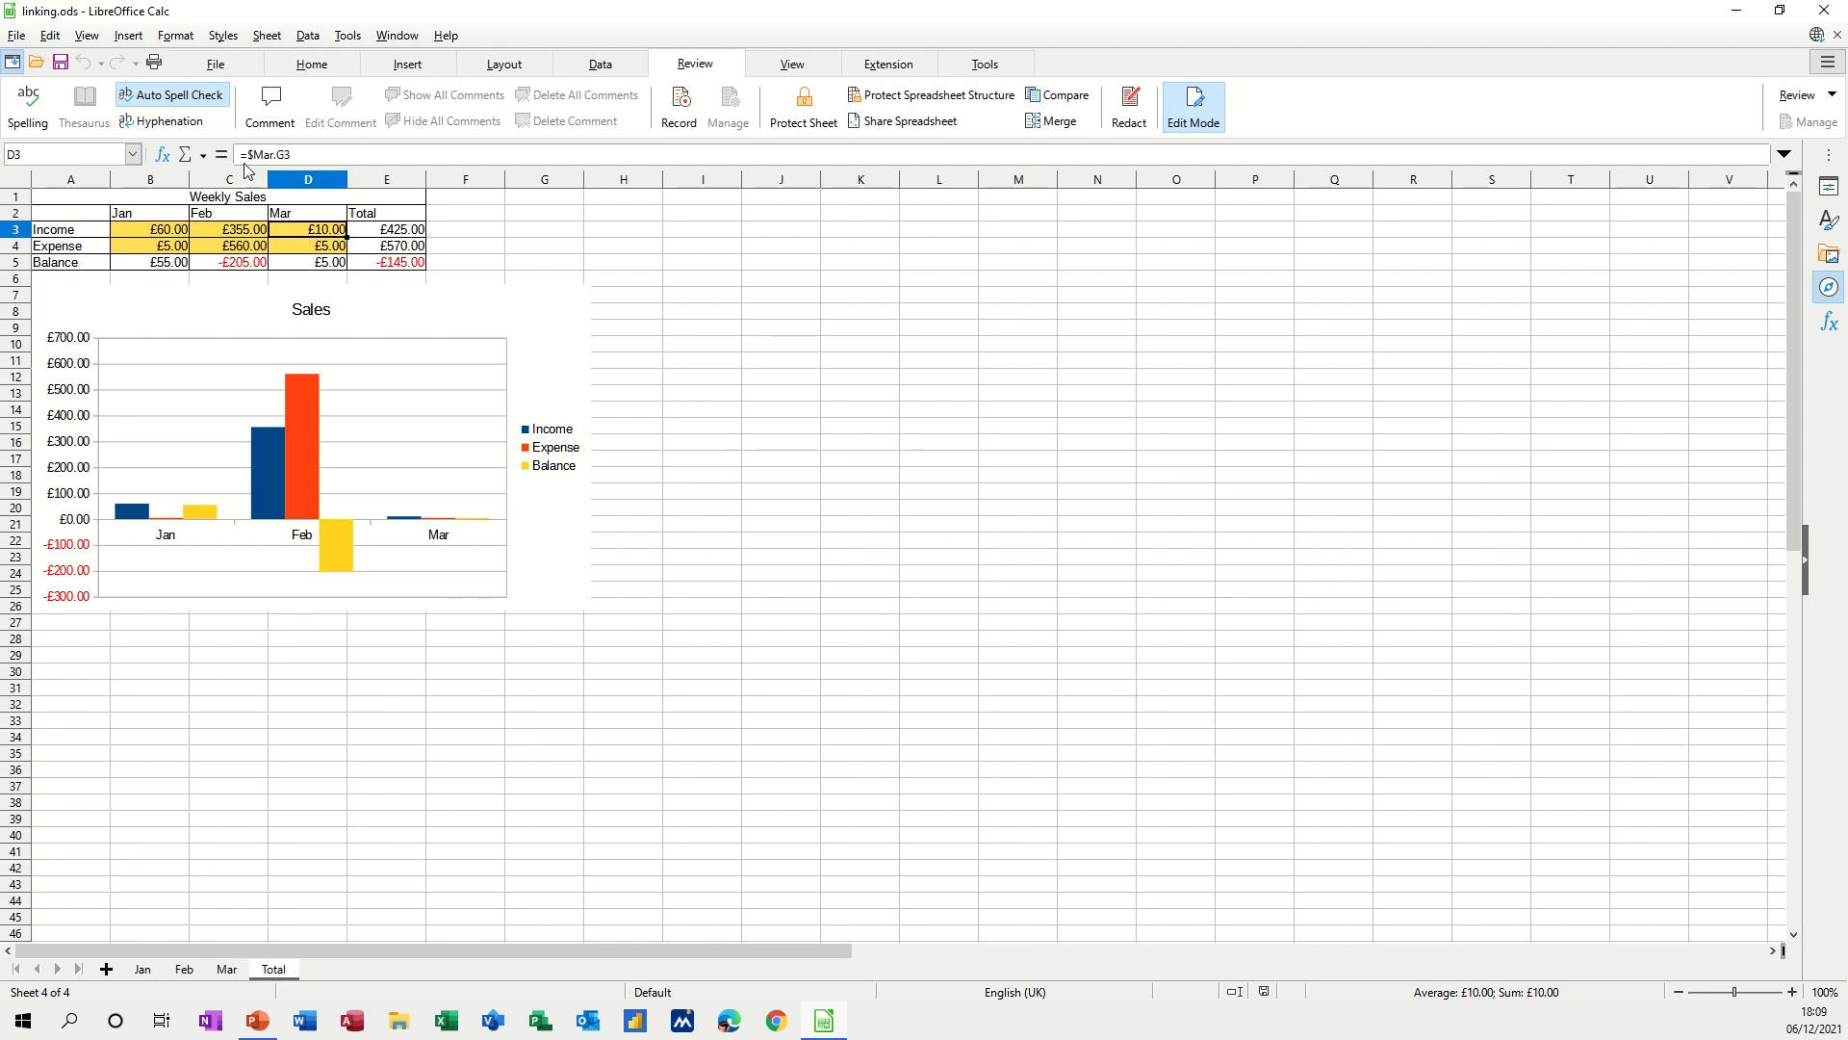
left_click(252, 246)
left_click(394, 263)
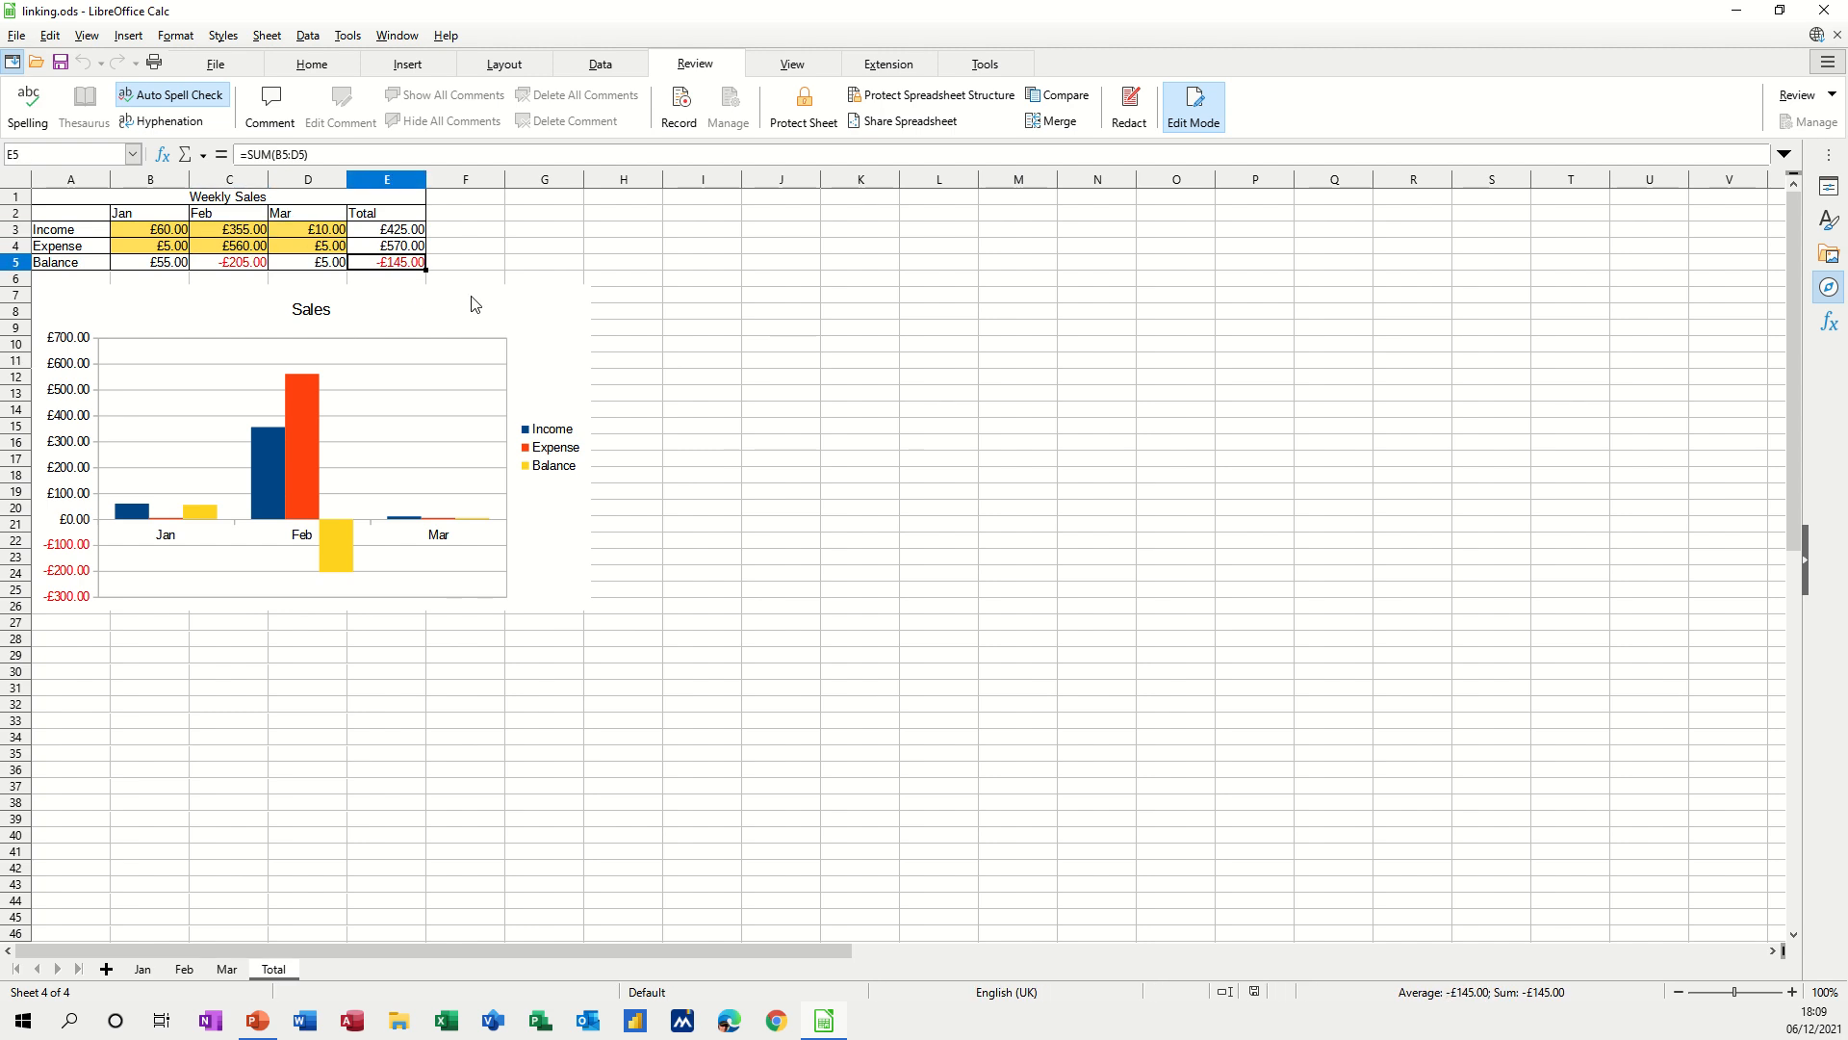
left_click(469, 233)
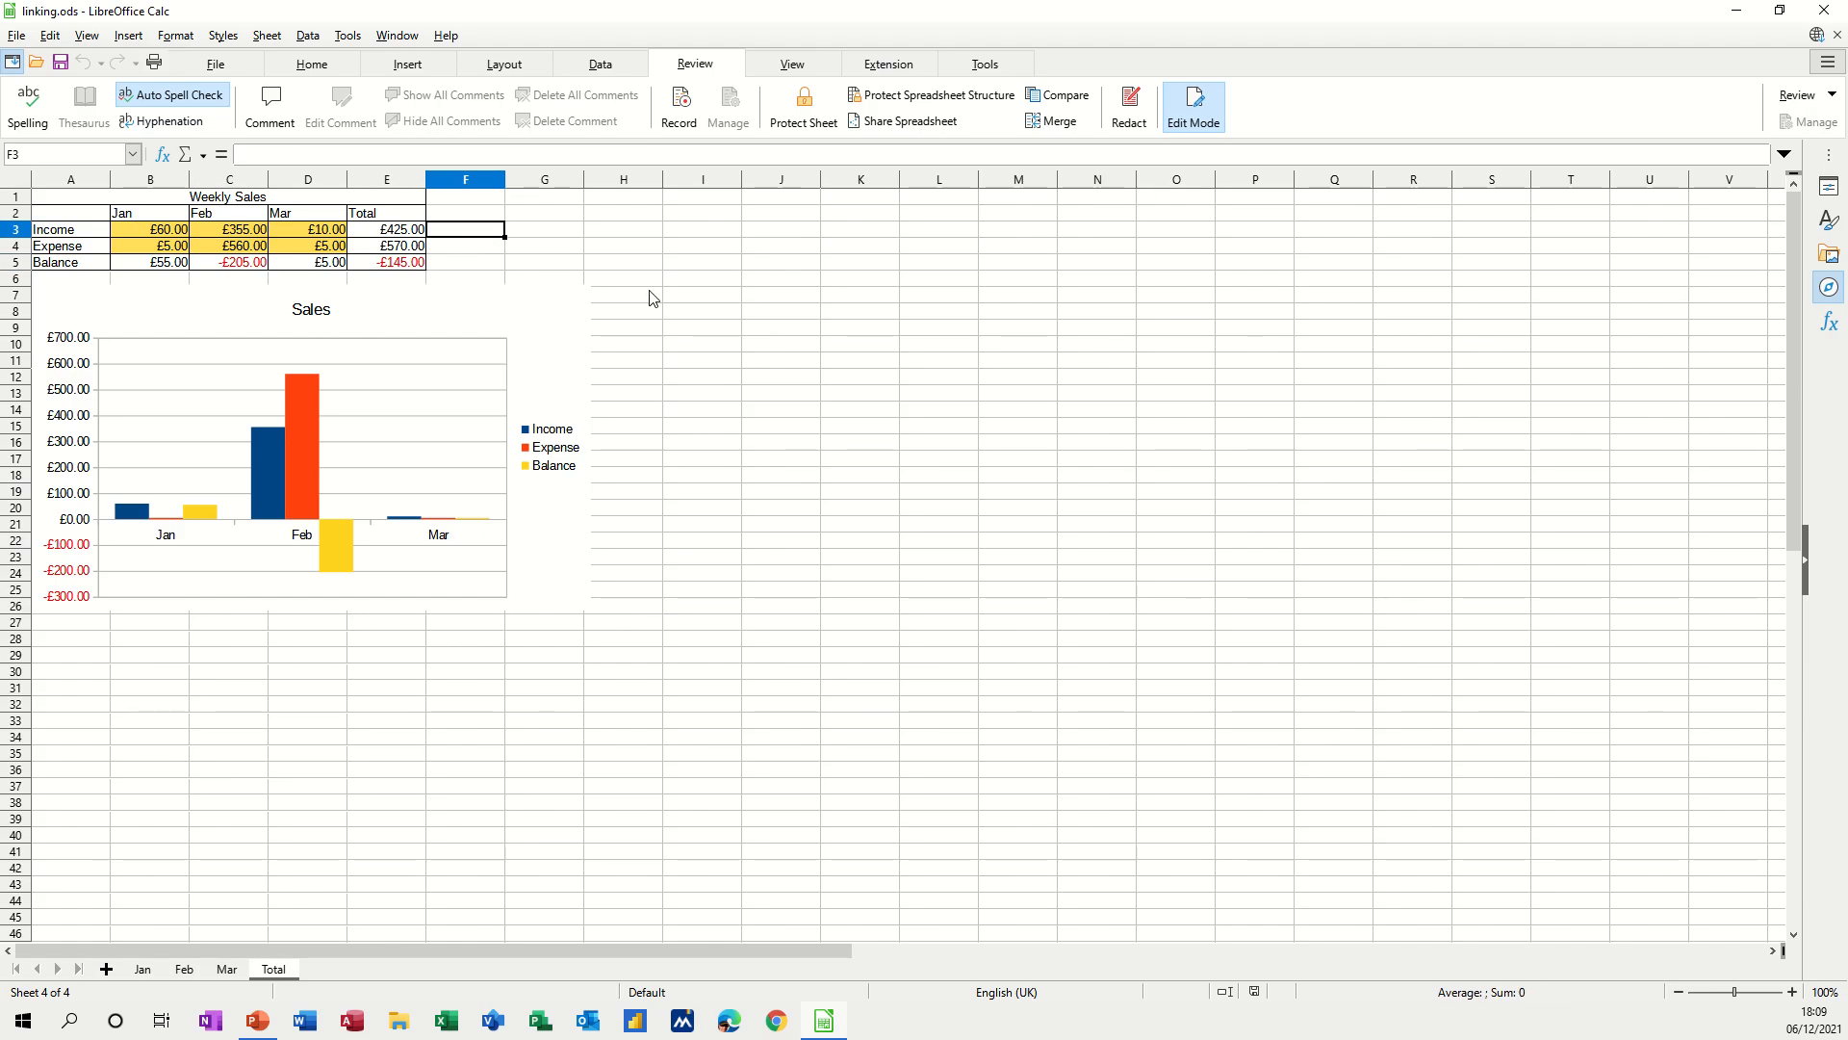
left_click(862, 393)
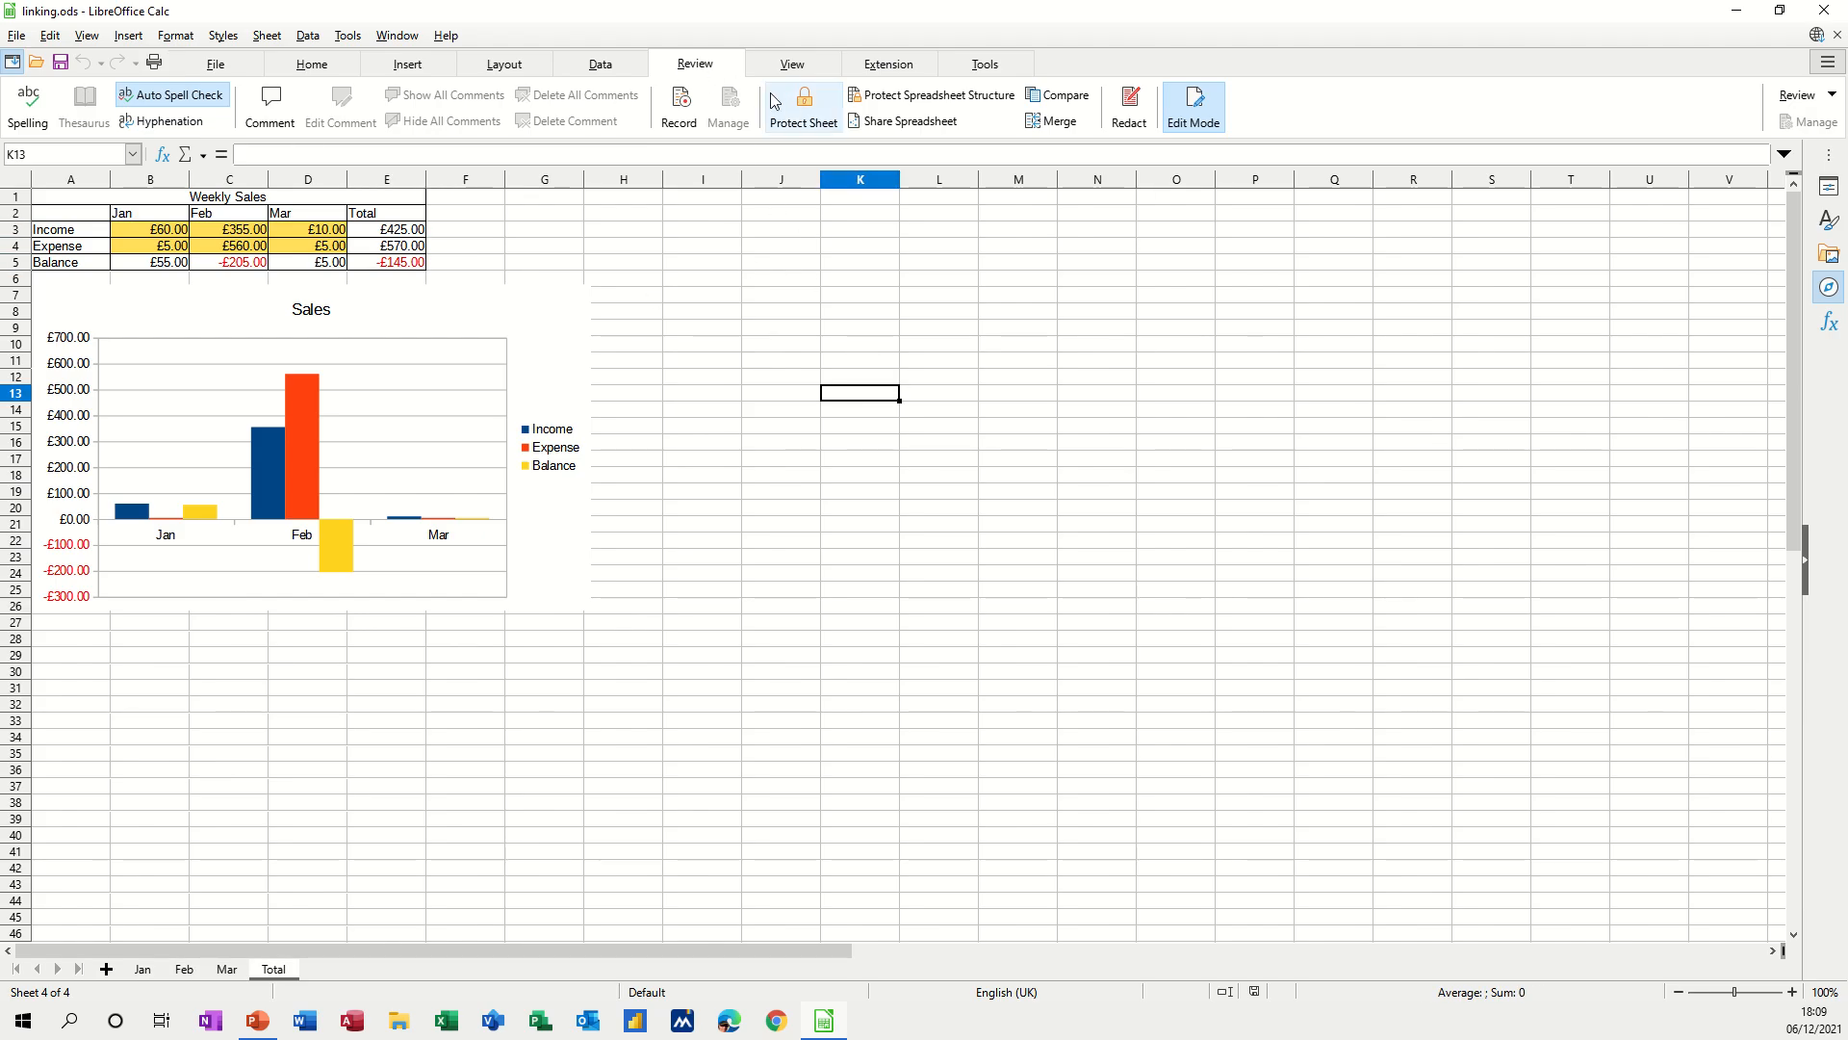
Protect the Total sheet, entering and confirming a sheet password and keeping the default user permissions
left_click(801, 108)
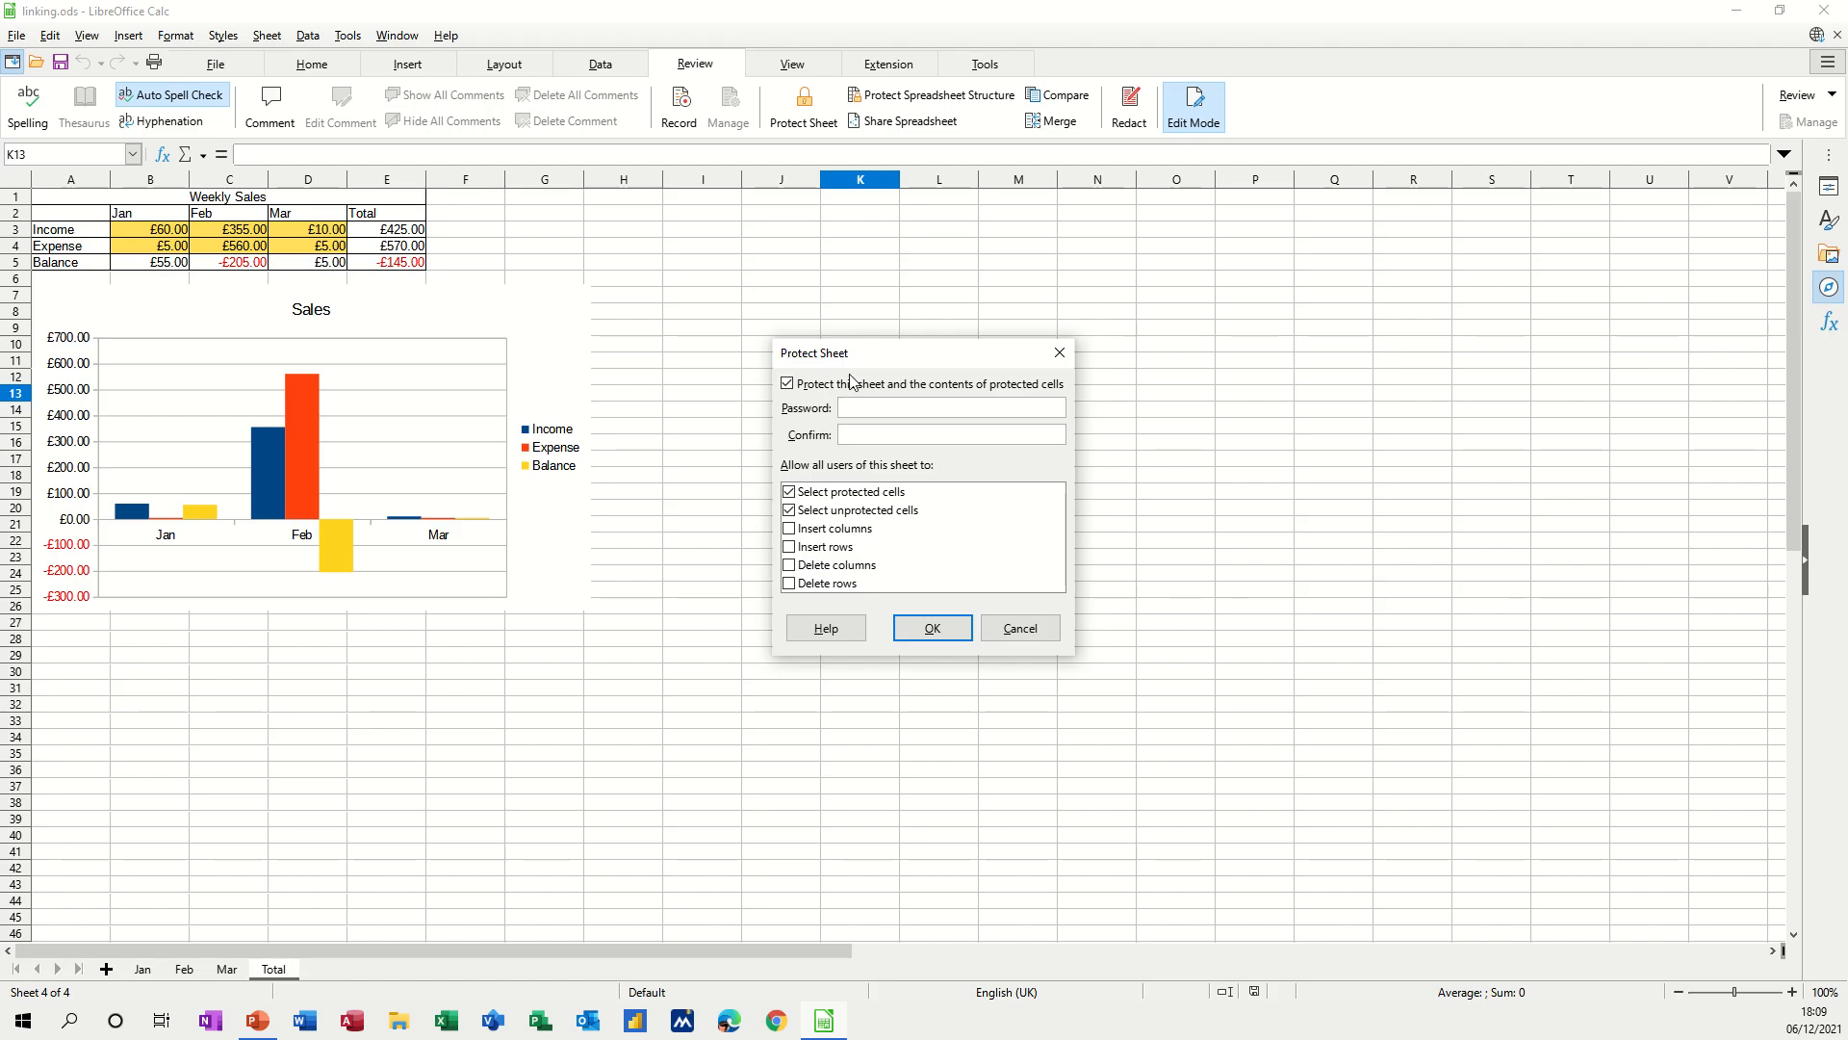
type("•")
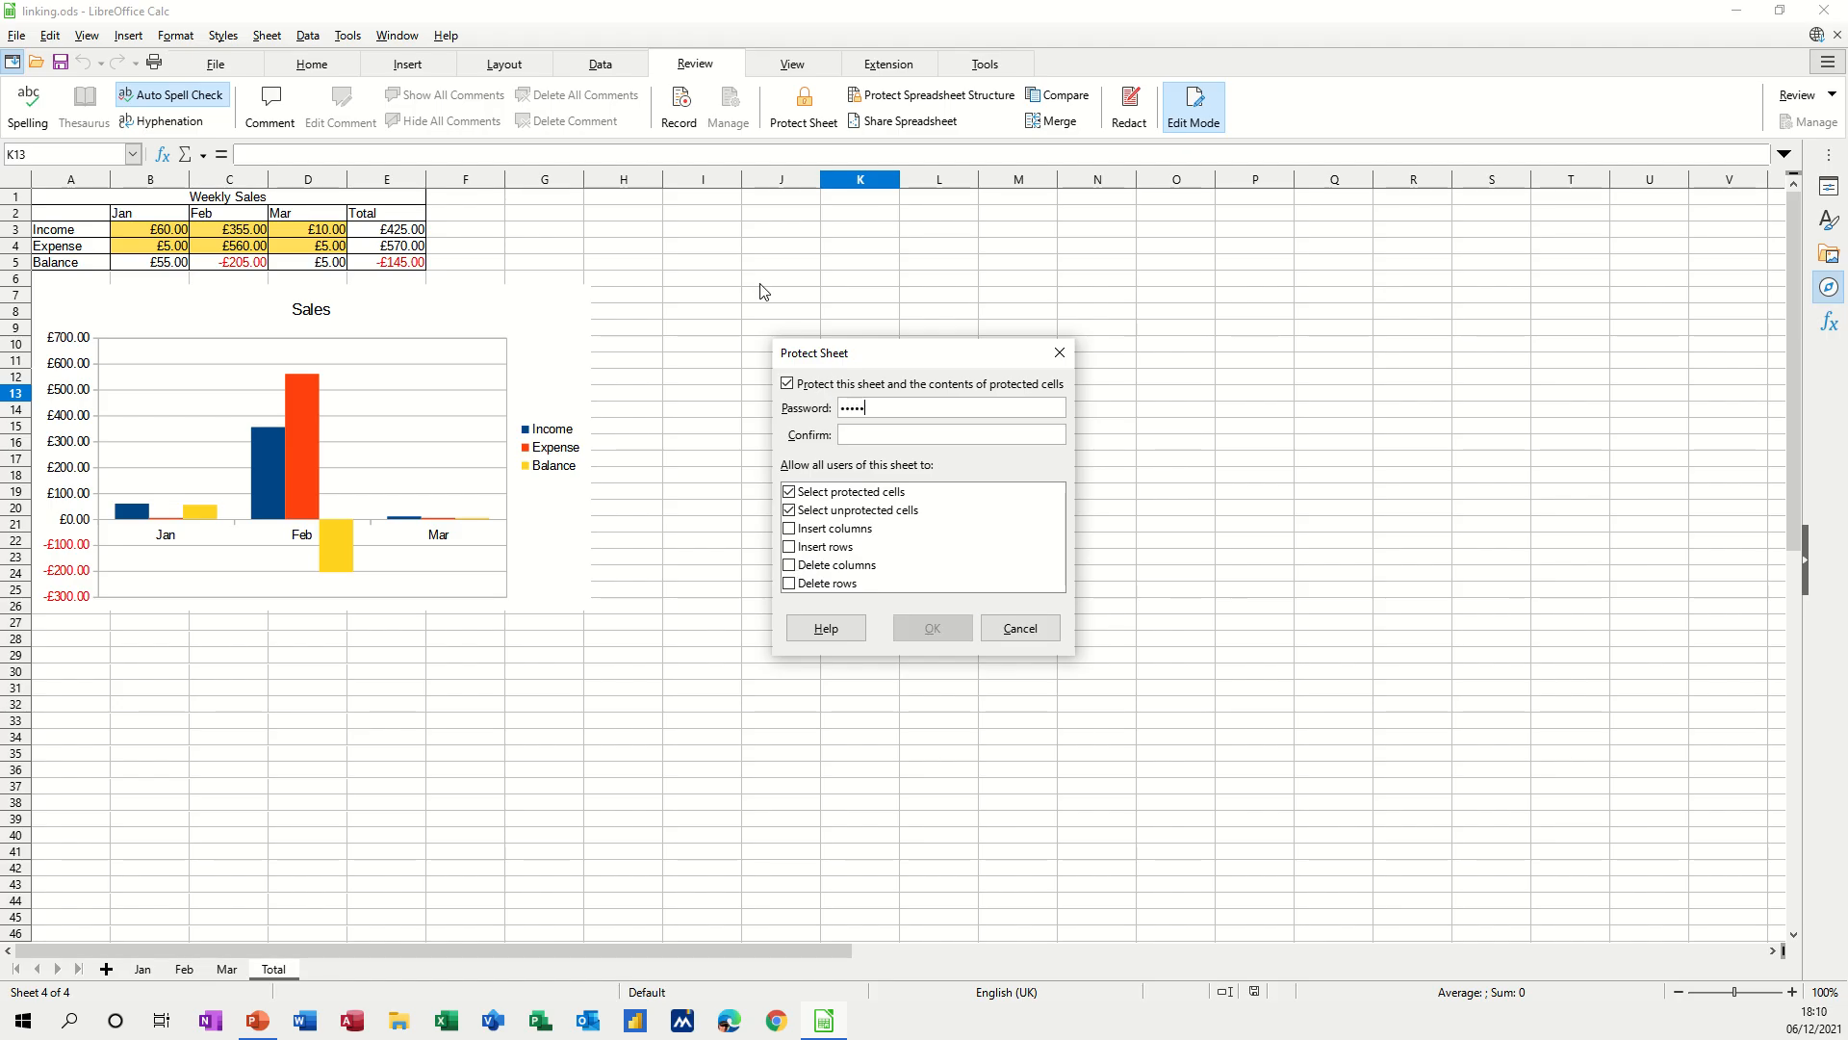
type("•••••")
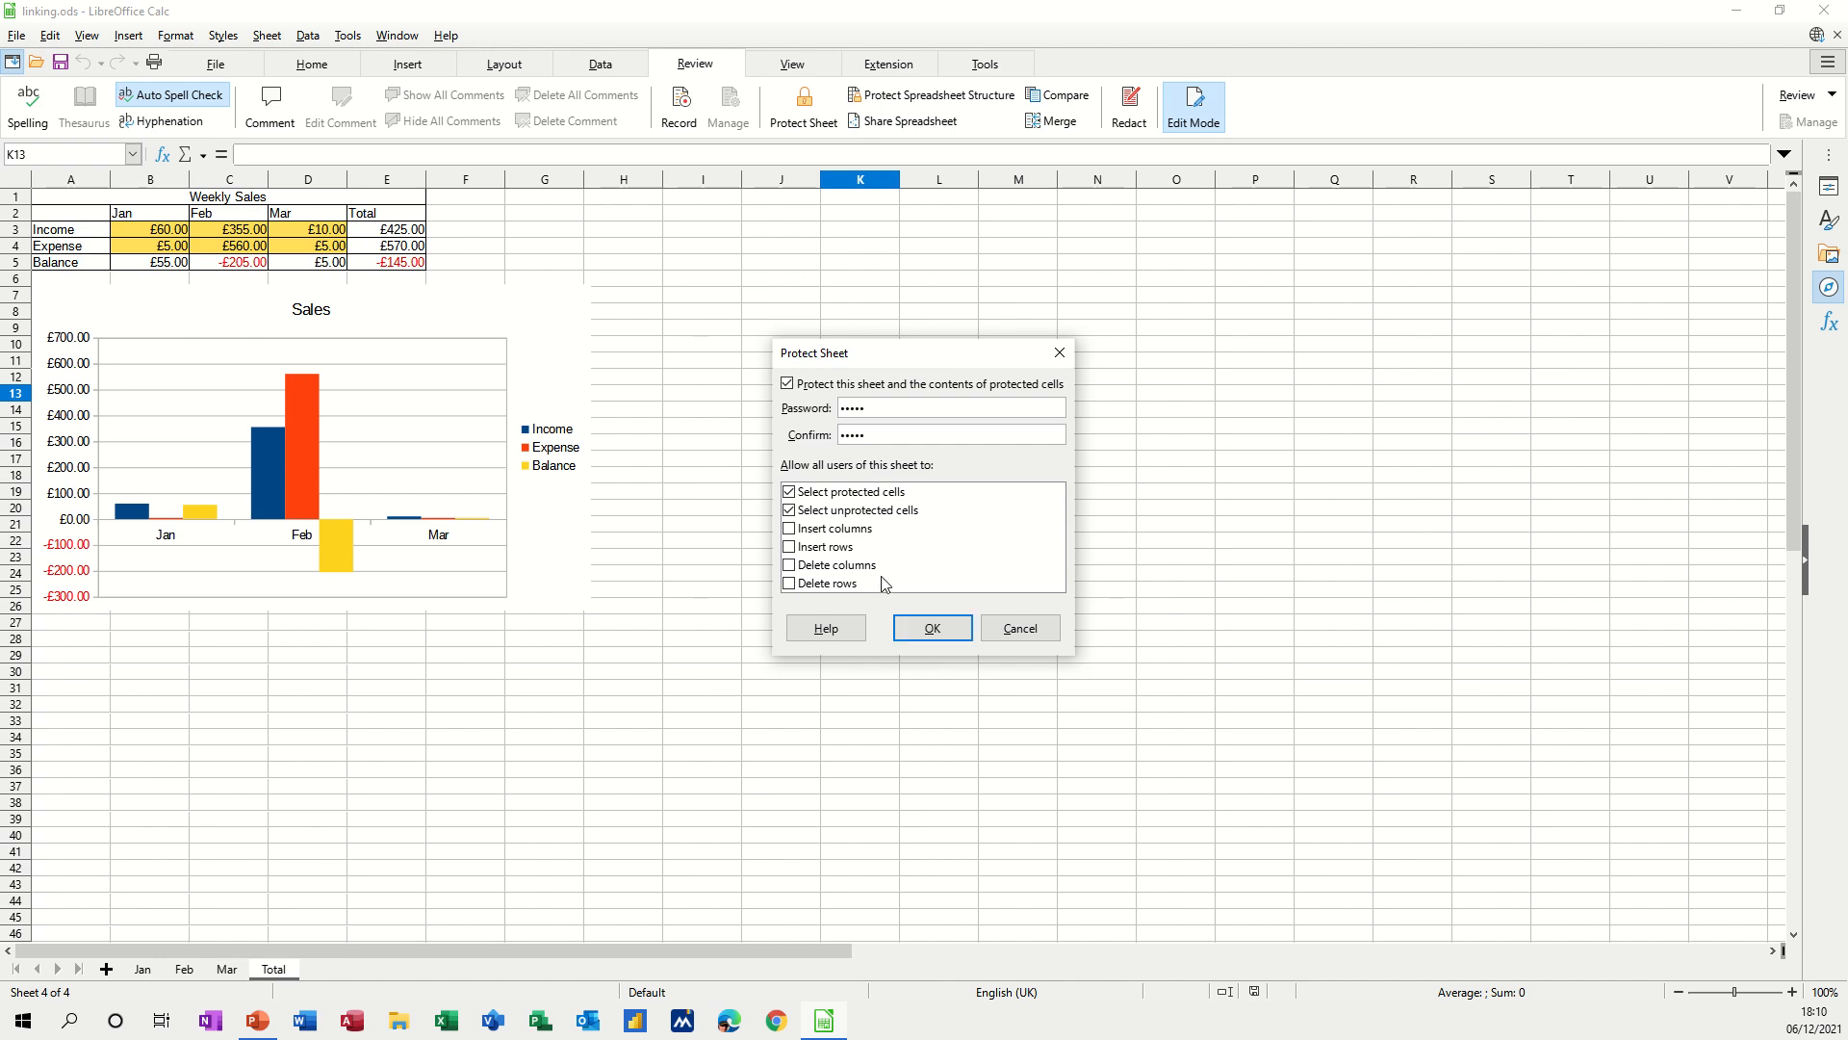
left_click(943, 638)
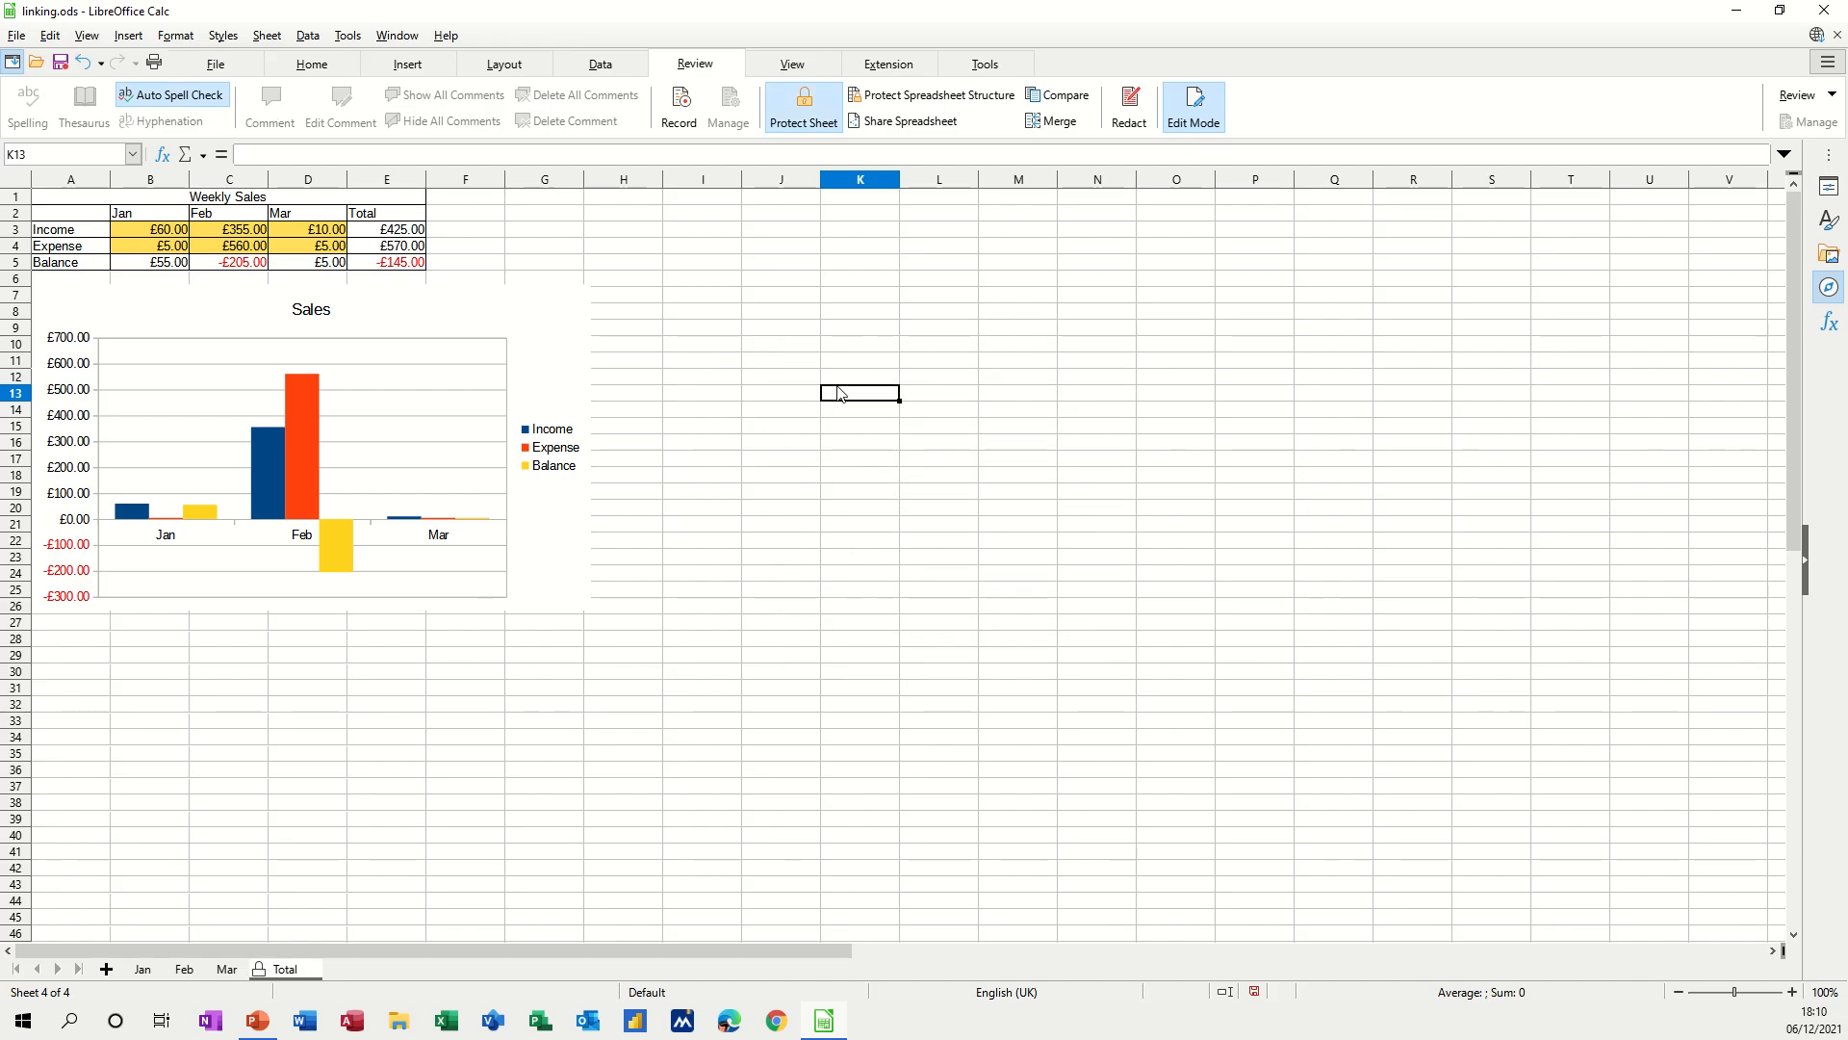
Try to edit cell K13 and delete the Mar income in D3 on the protected Total sheet
double_click(839, 393)
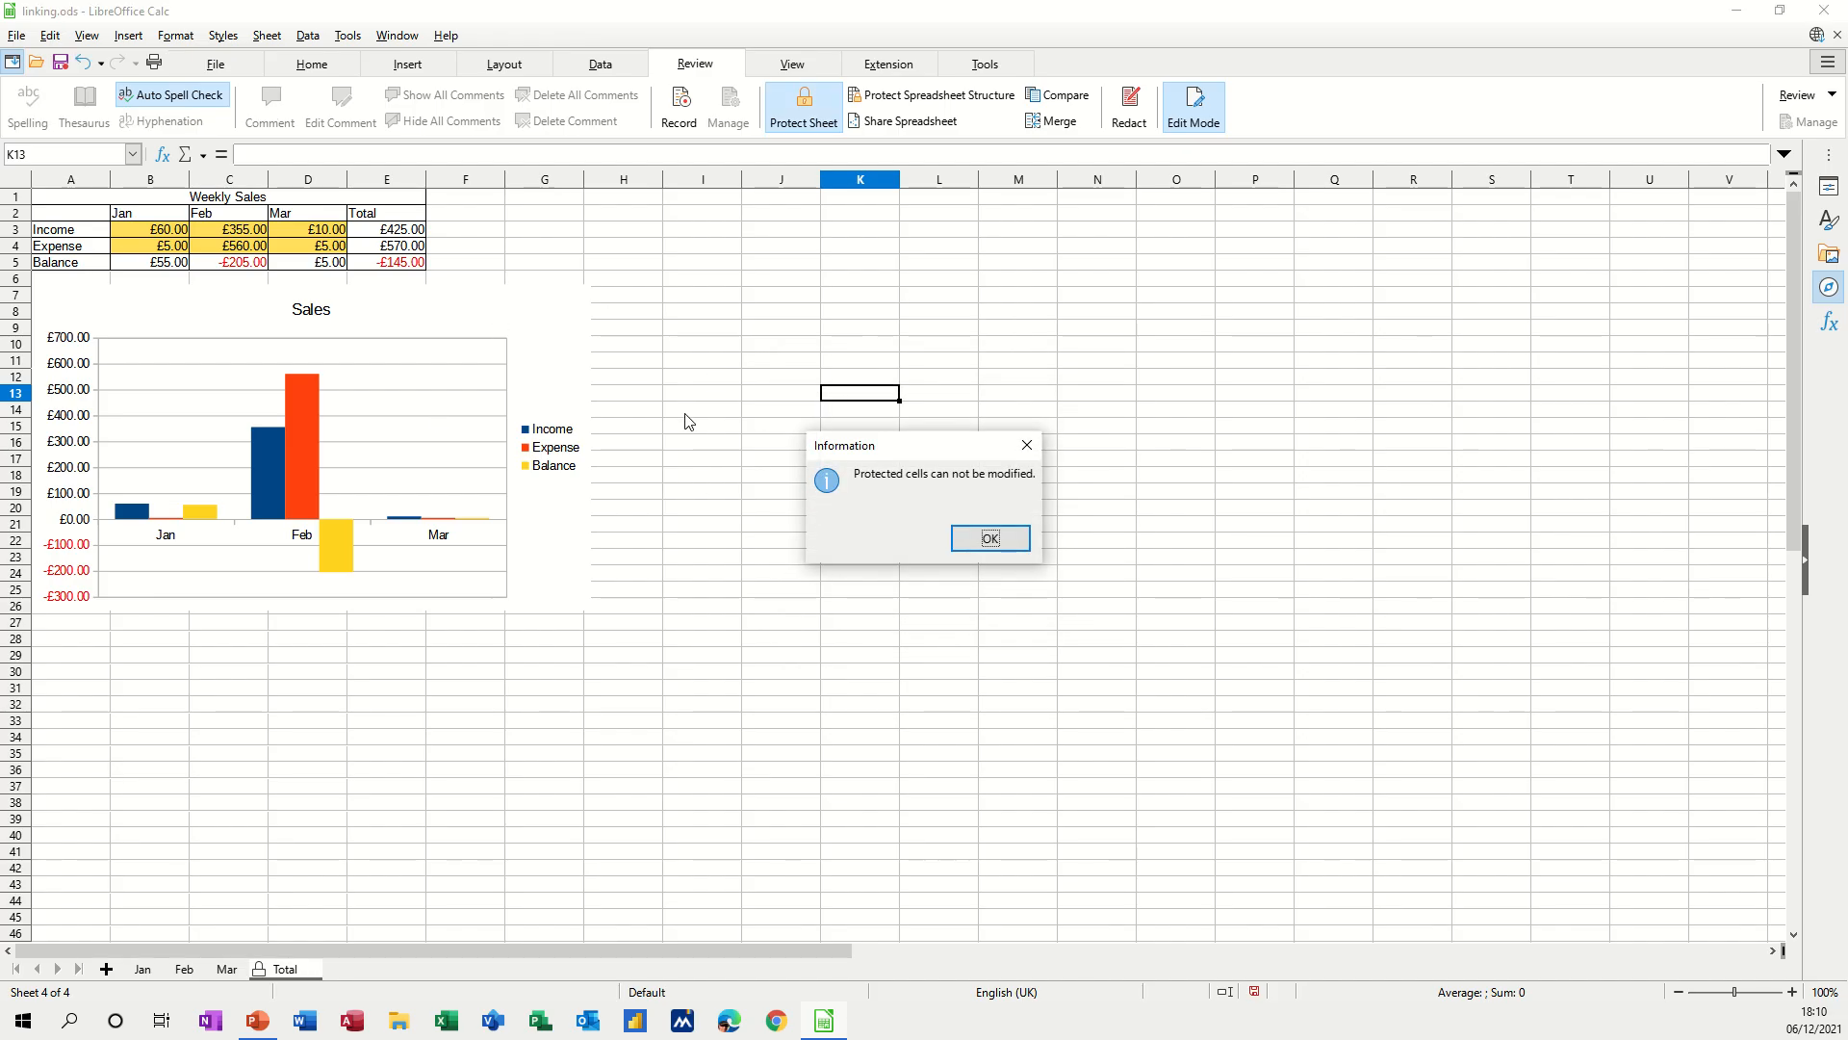
left_click(990, 537)
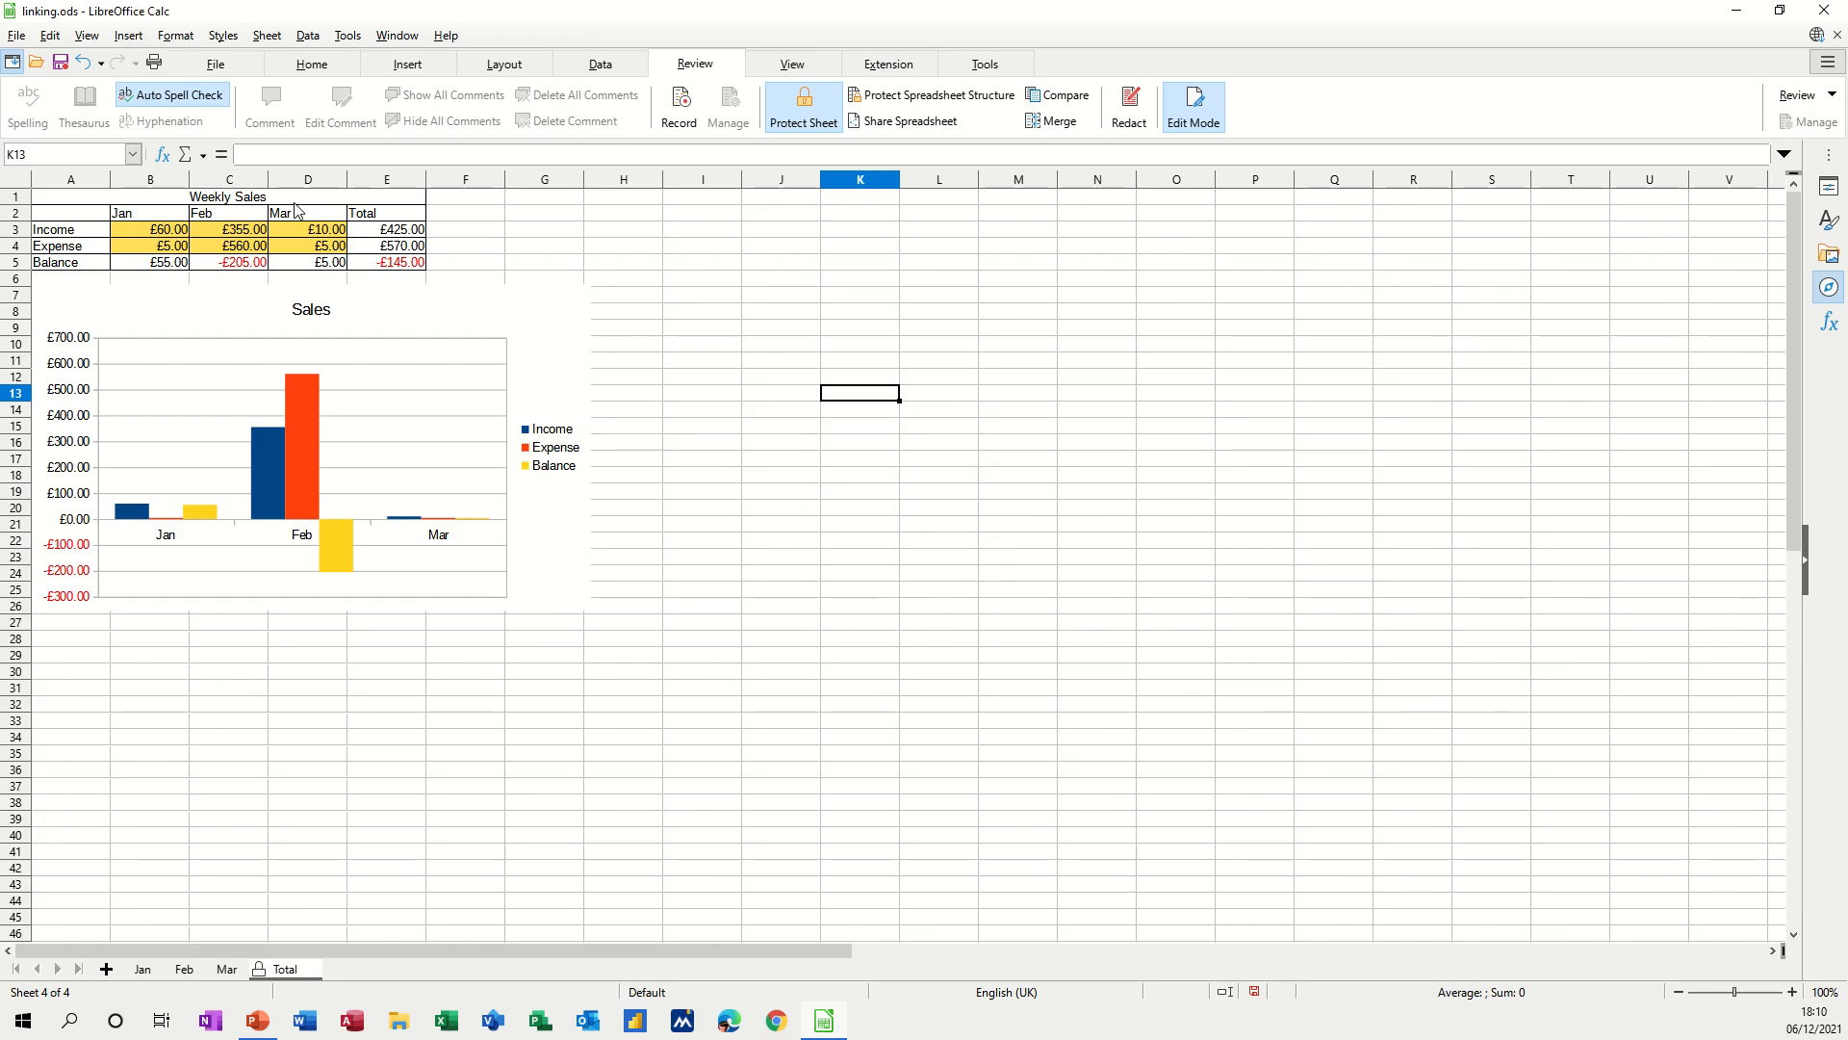
left_click(294, 198)
left_click(288, 232)
key("Delete")
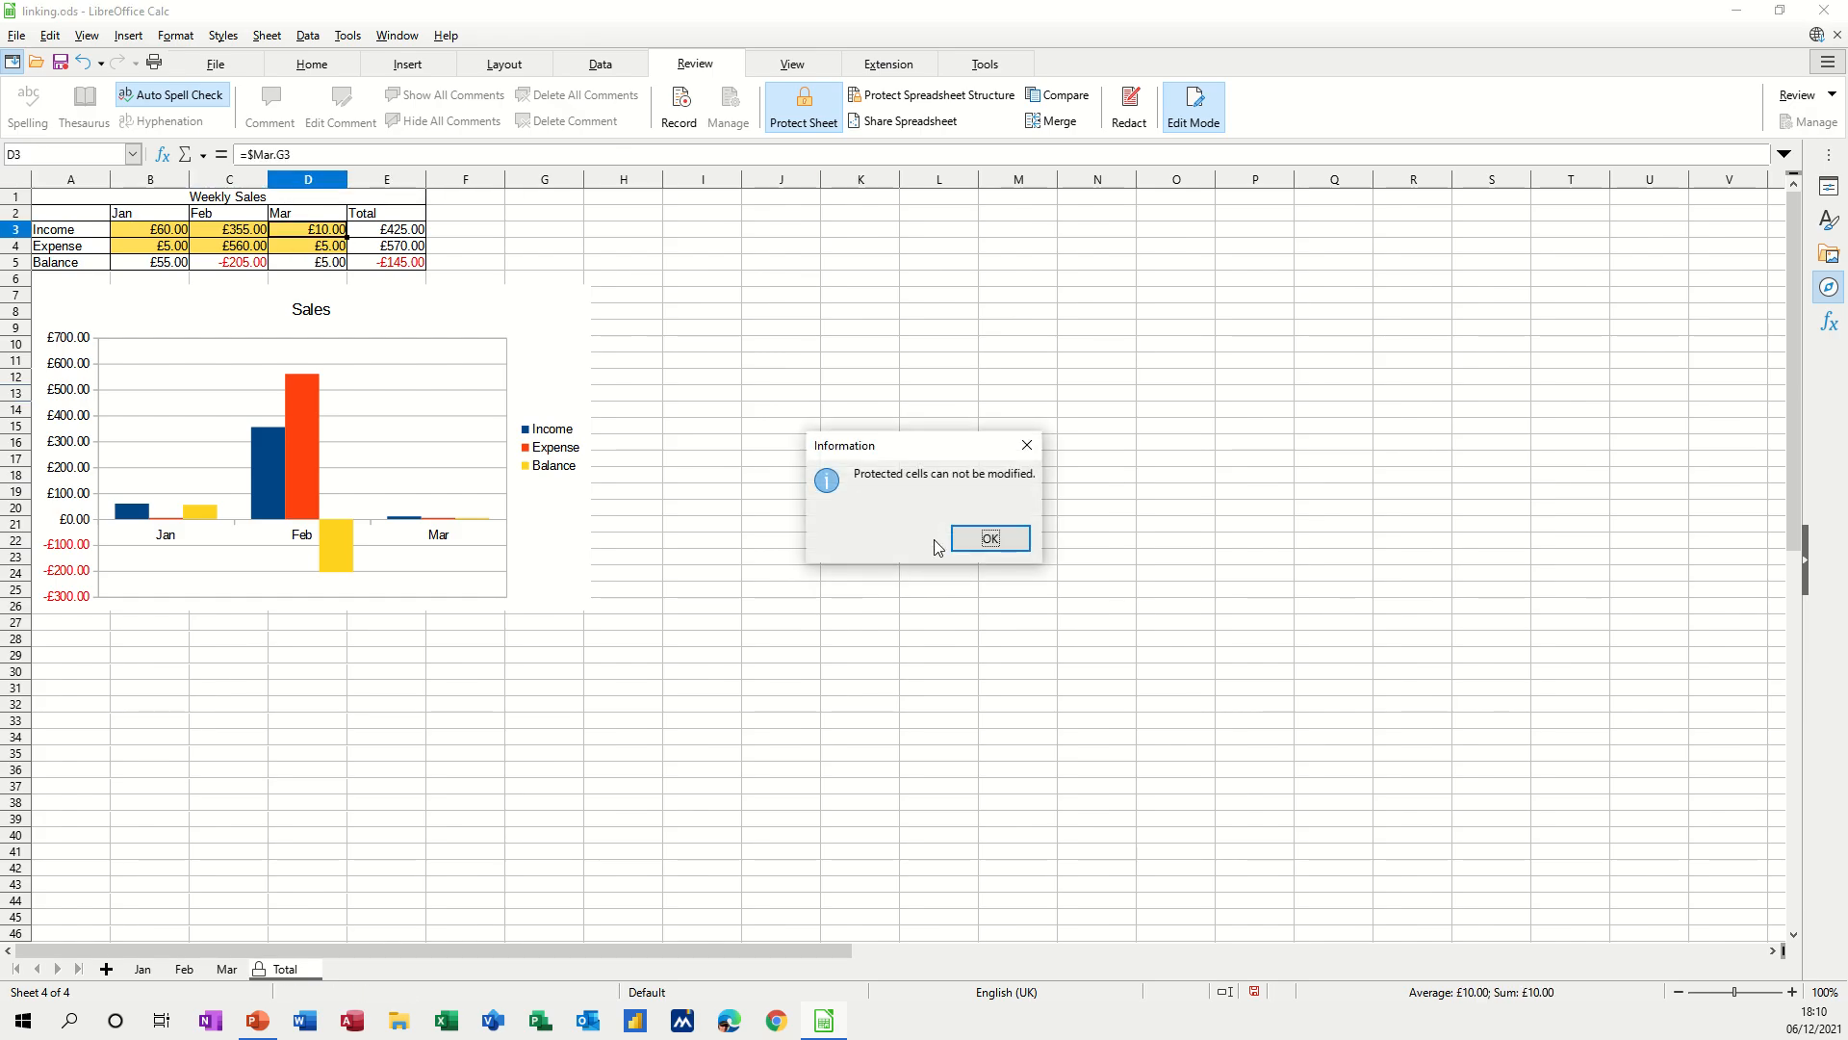
left_click(965, 546)
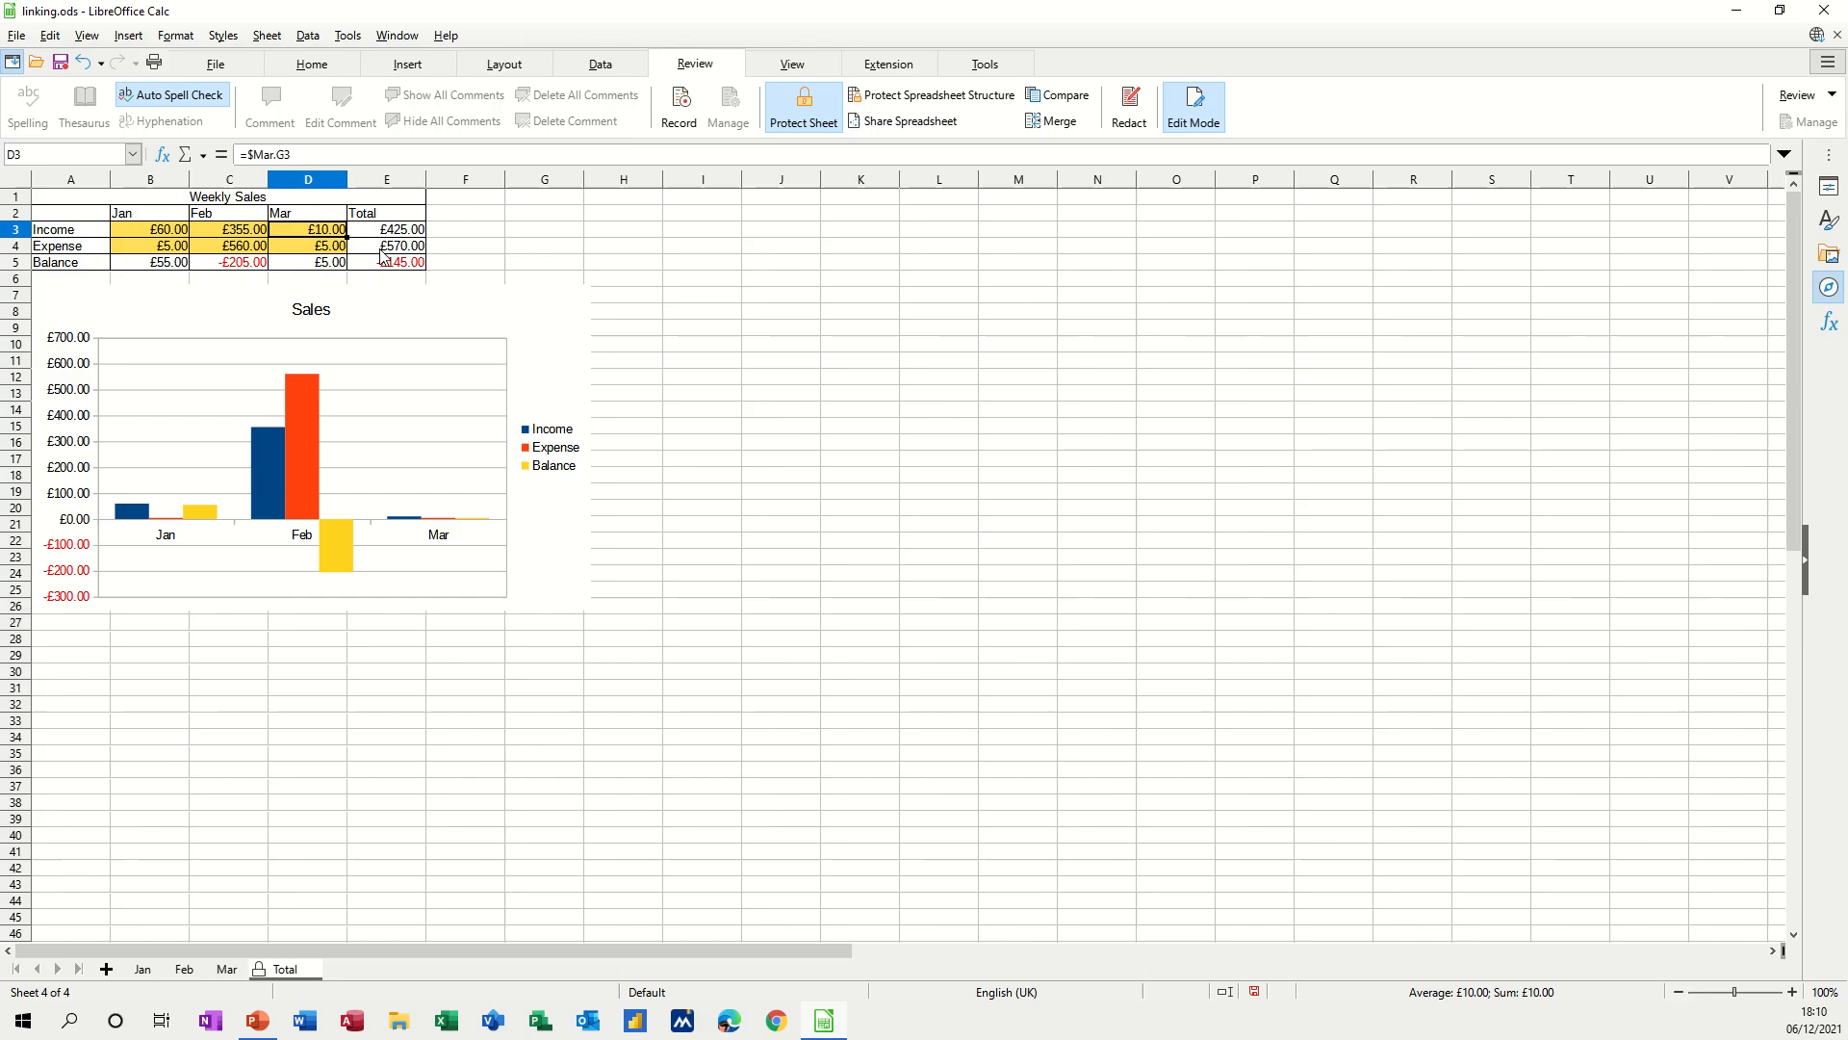
Try an incorrect password on the Total sheet, and unprotect it with the correct sheet password
left_click(795, 113)
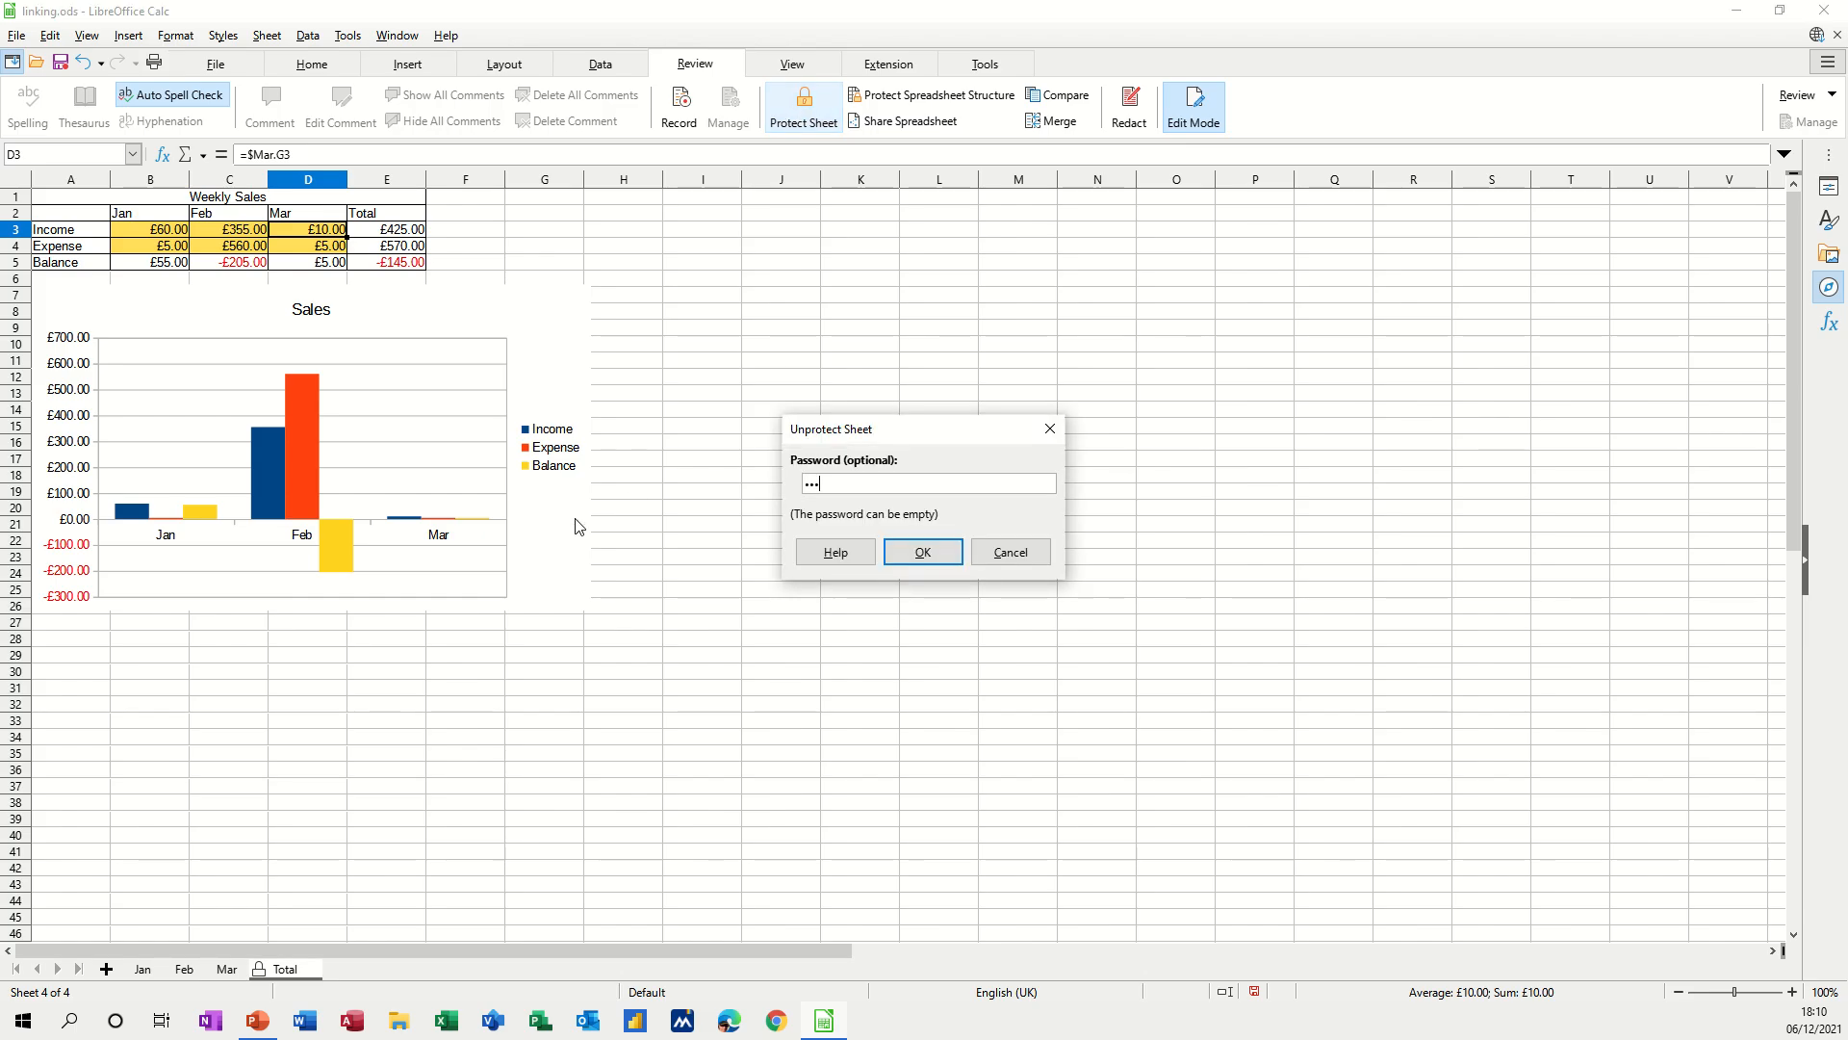
key("Return")
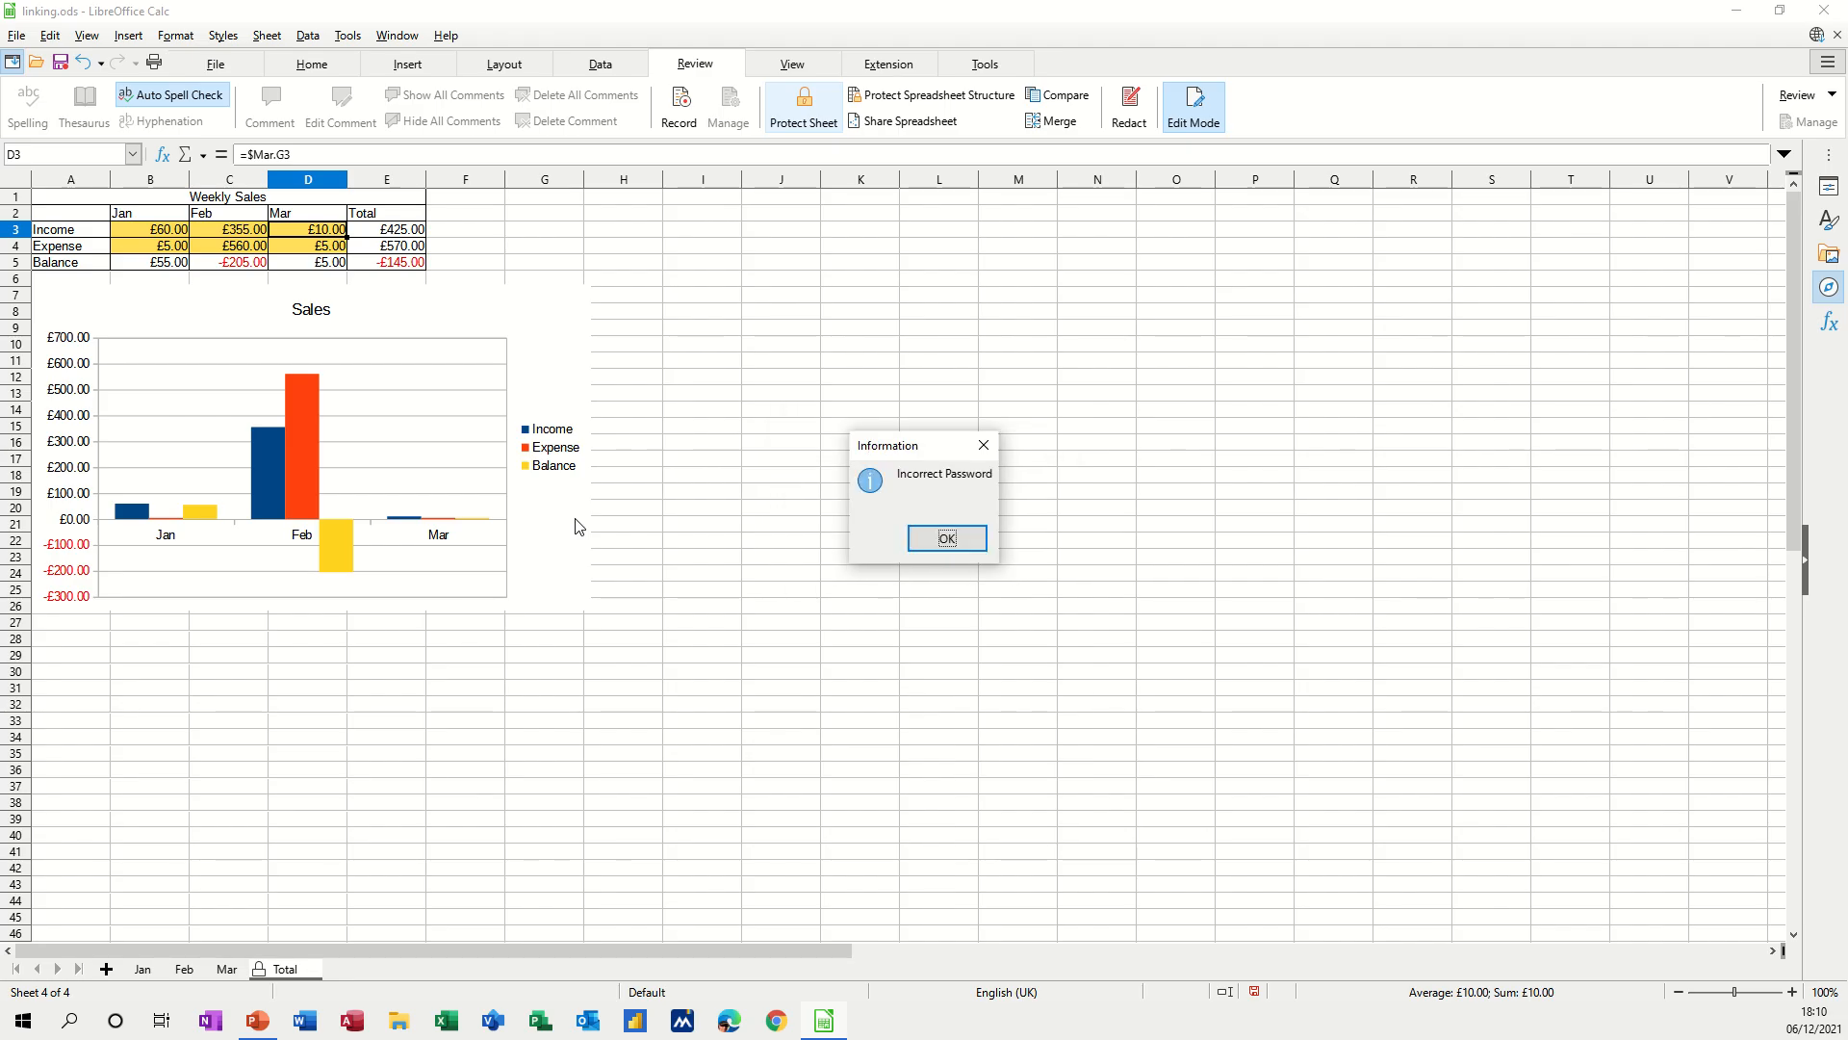
key("Return")
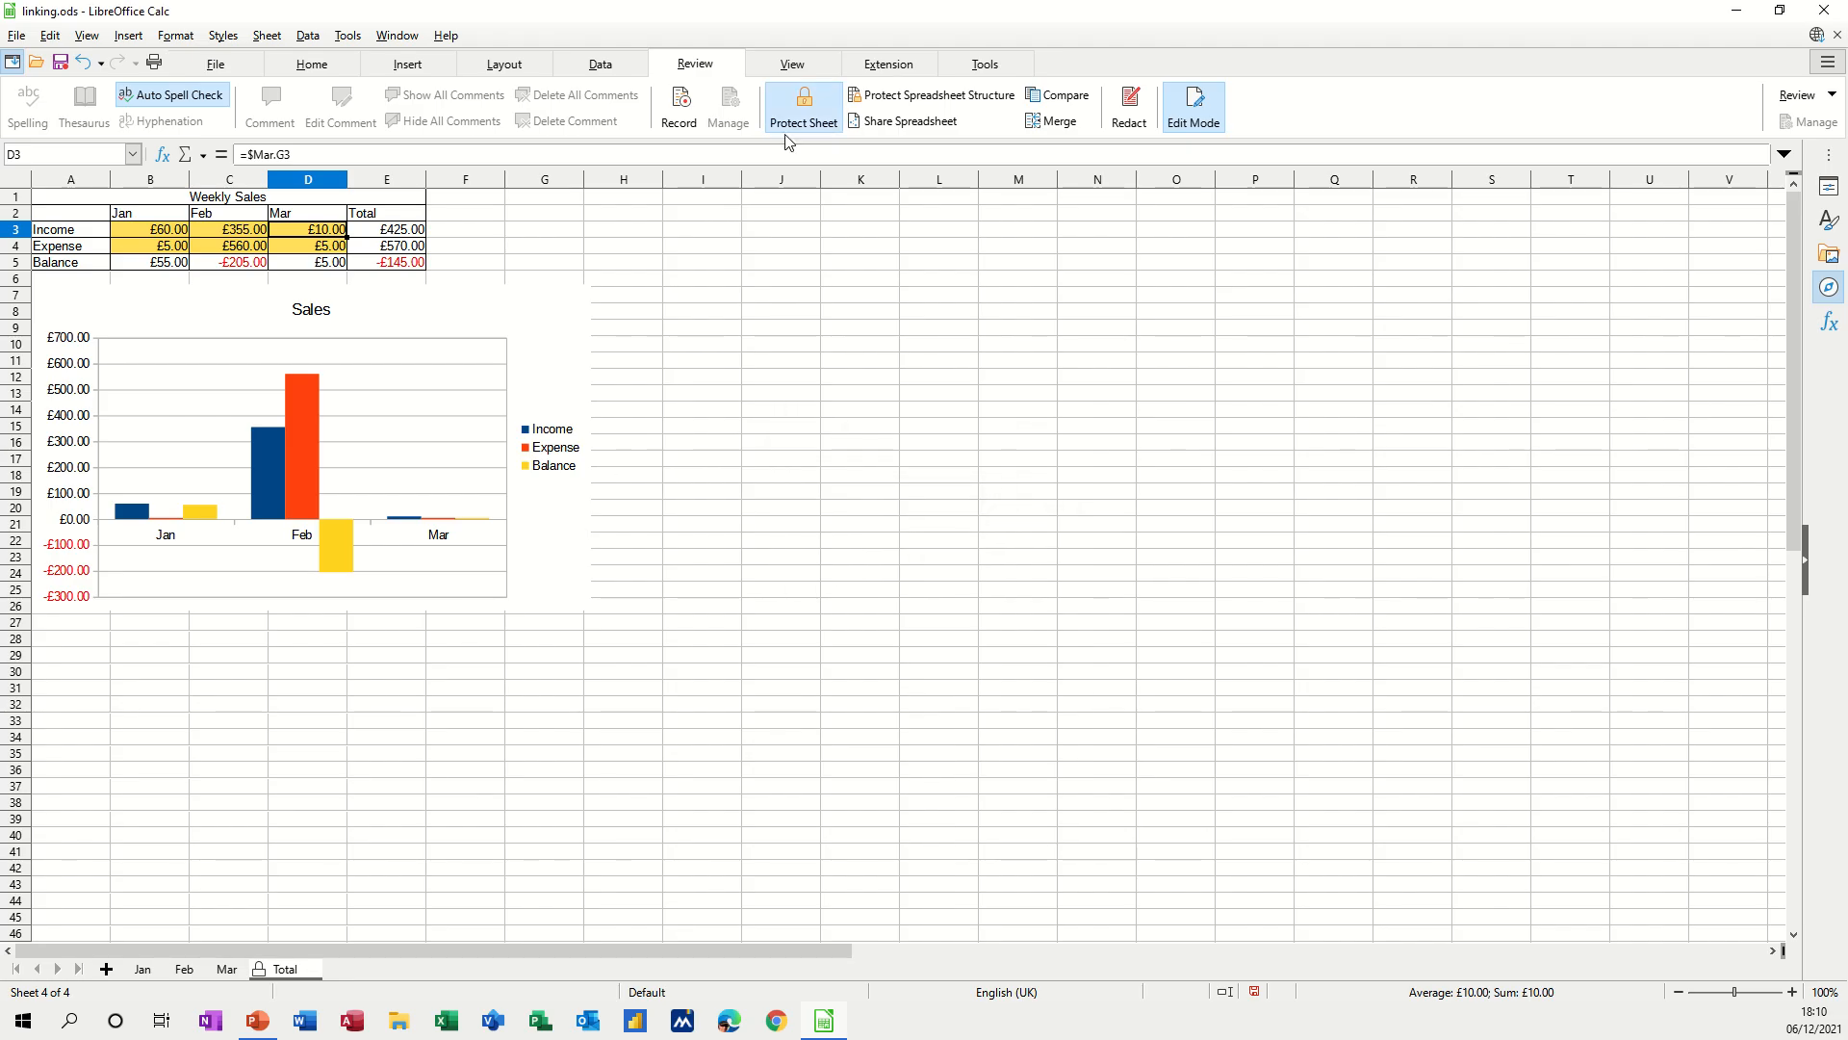
left_click(803, 111)
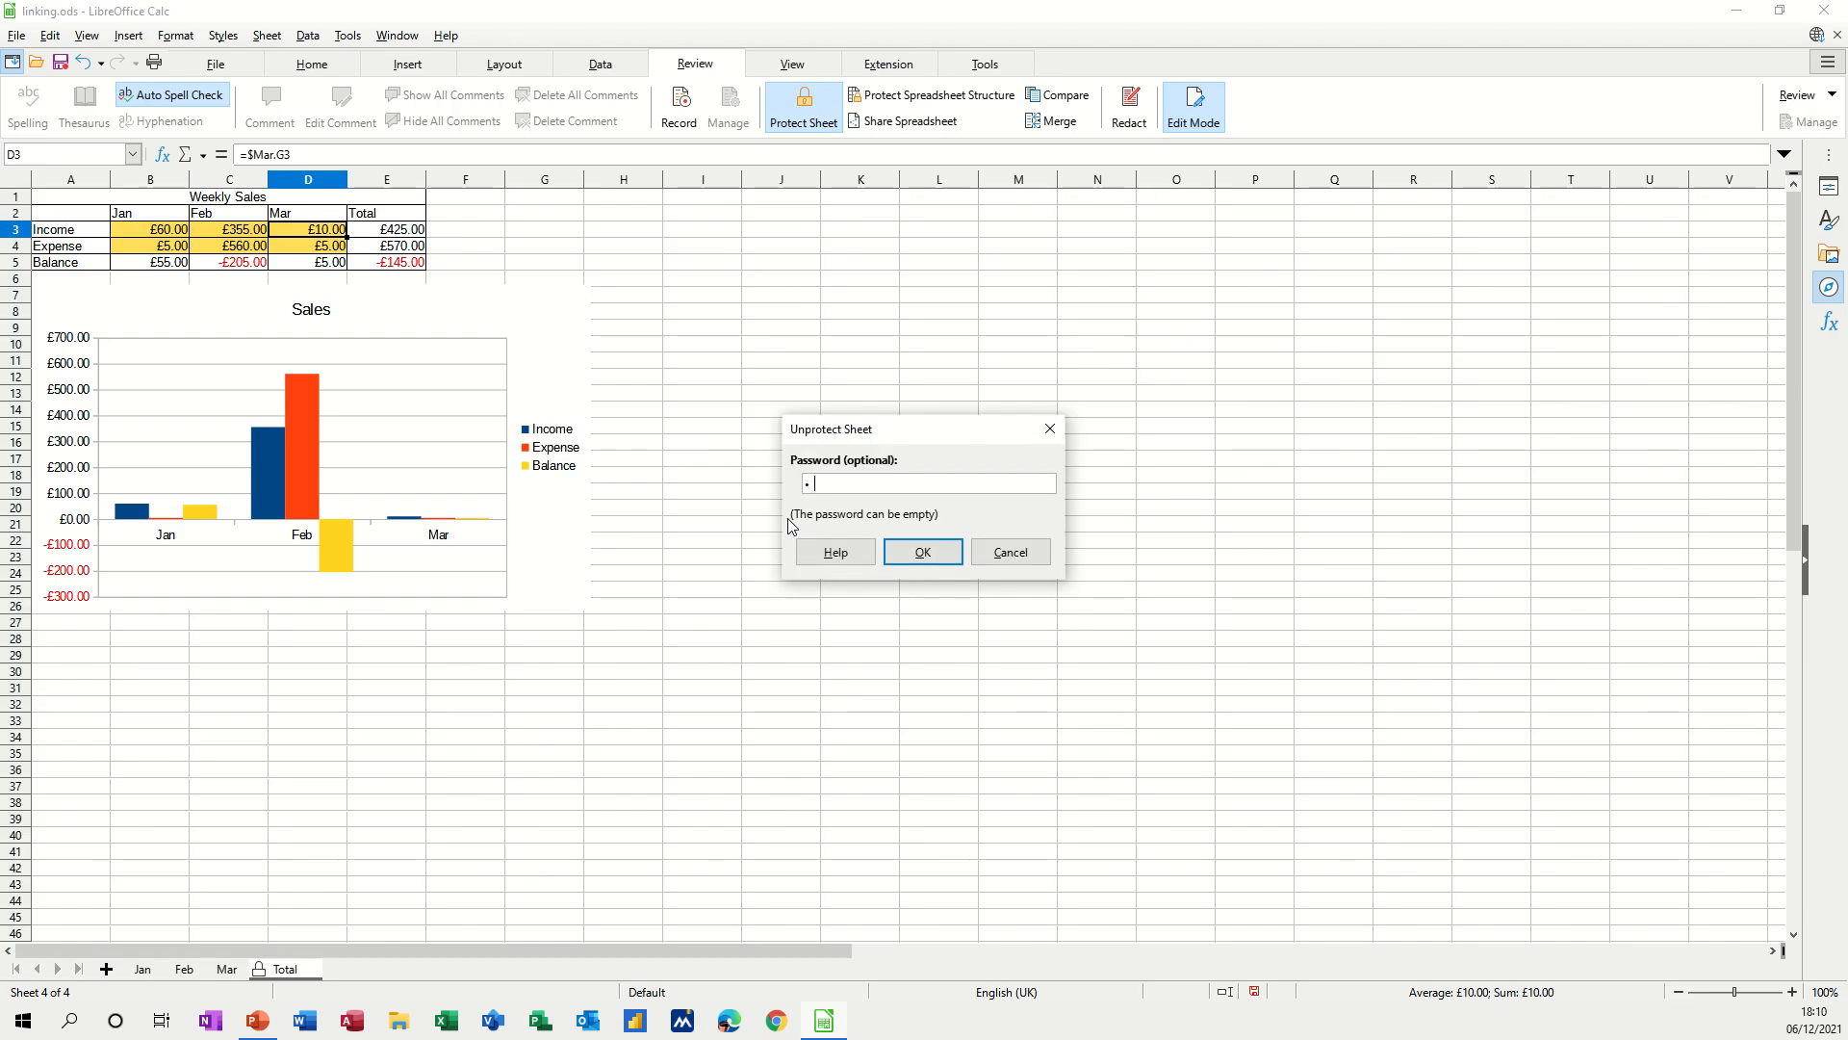
key("Return")
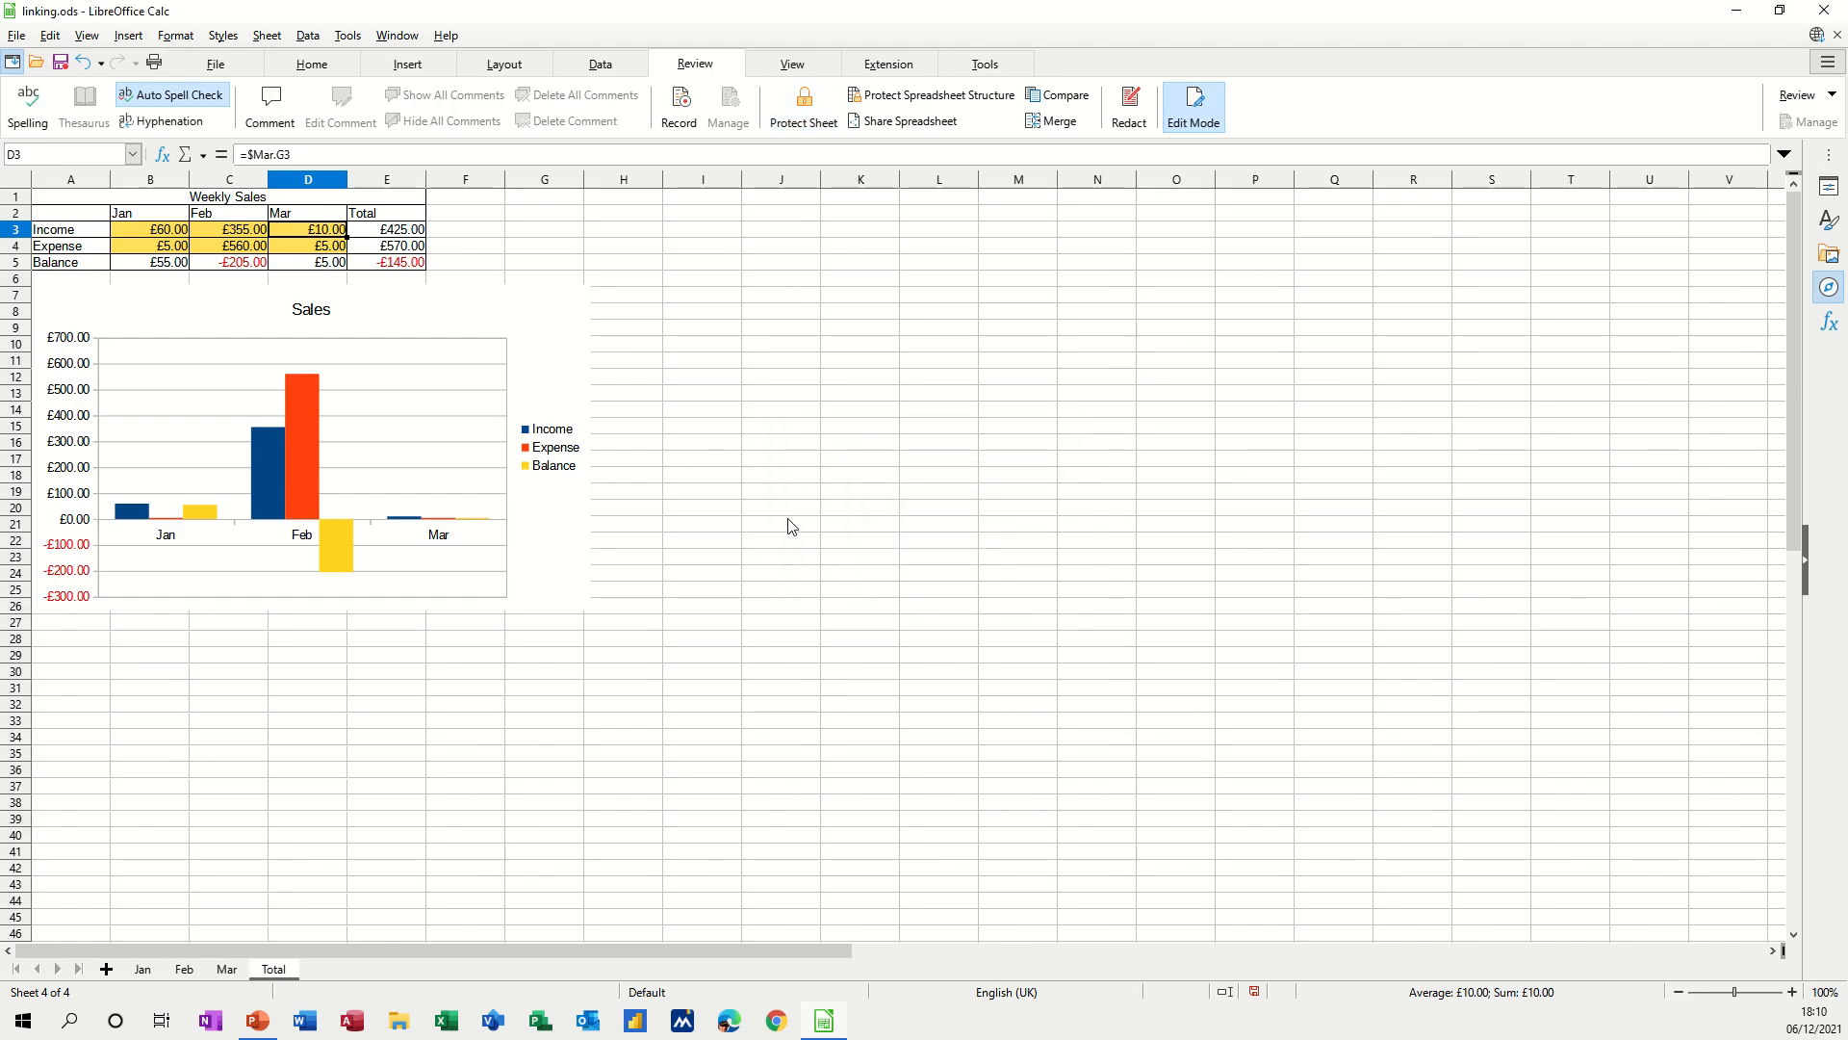
Enter kk in cell J10 of the unprotected Total sheet, and delete it again
left_click(795, 352)
type("kk")
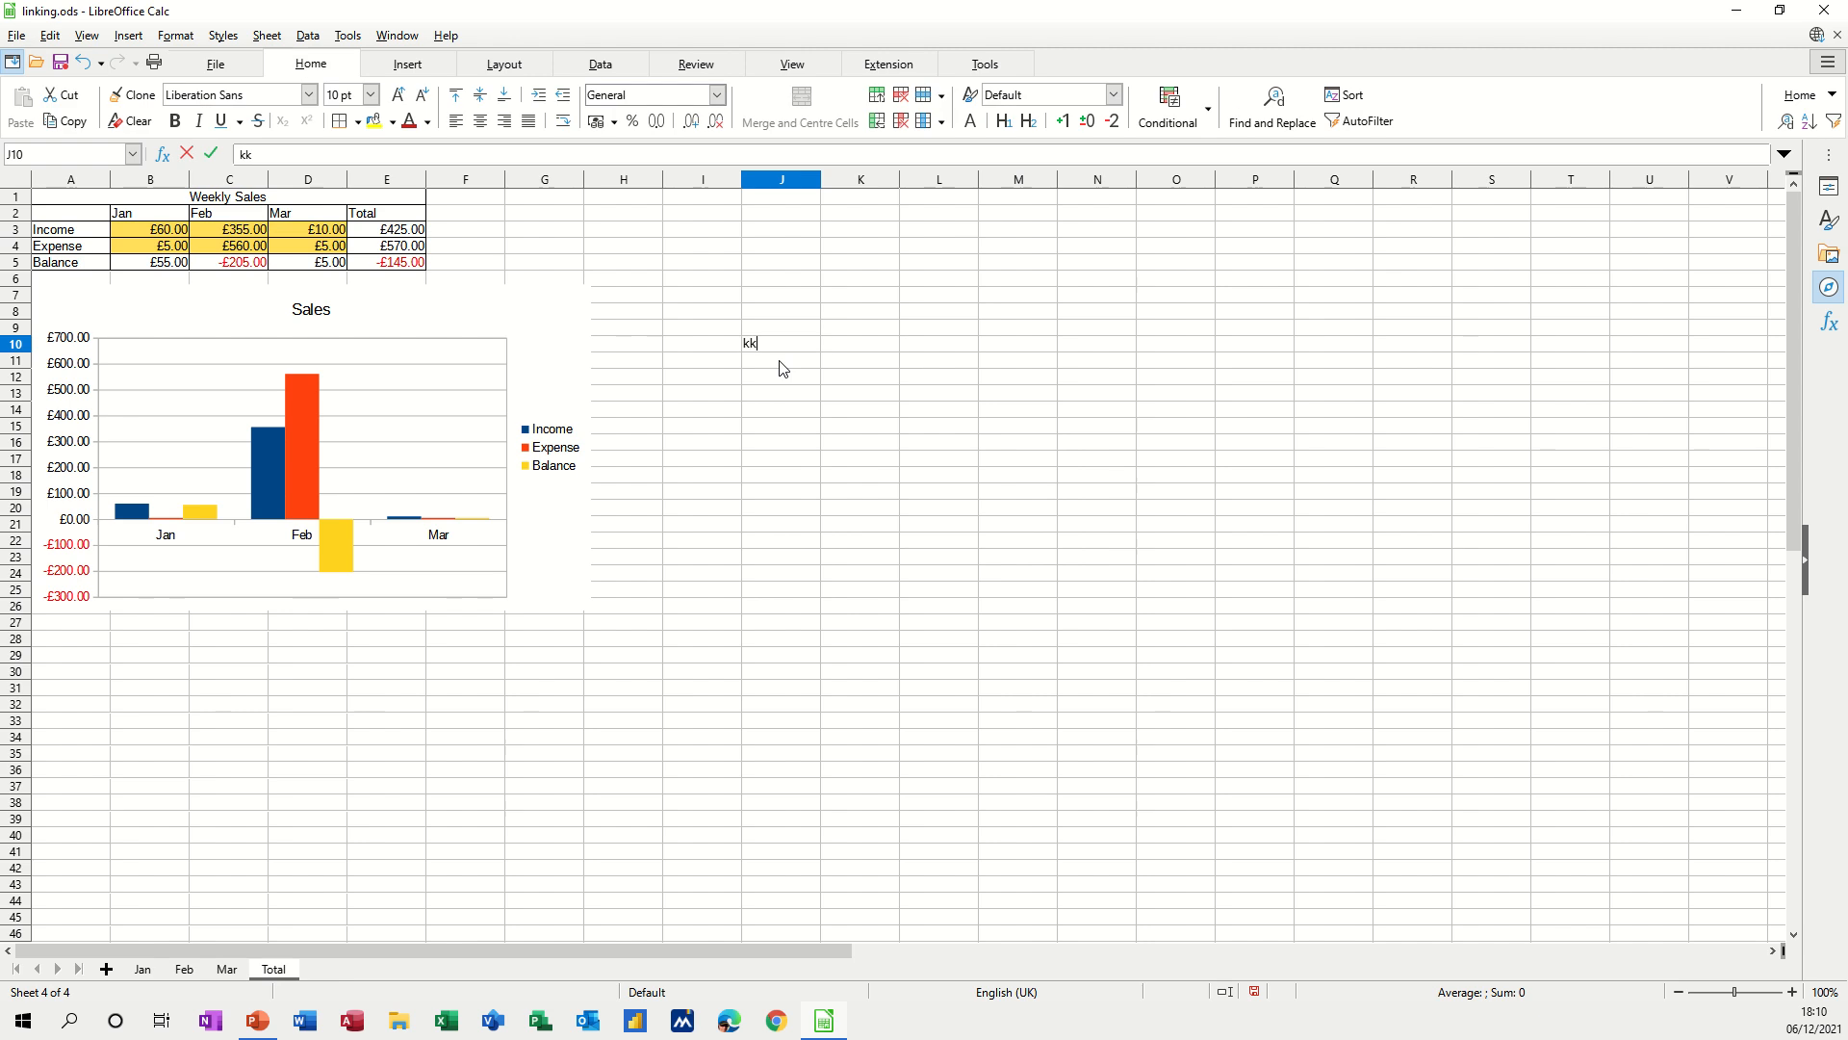
left_click(794, 414)
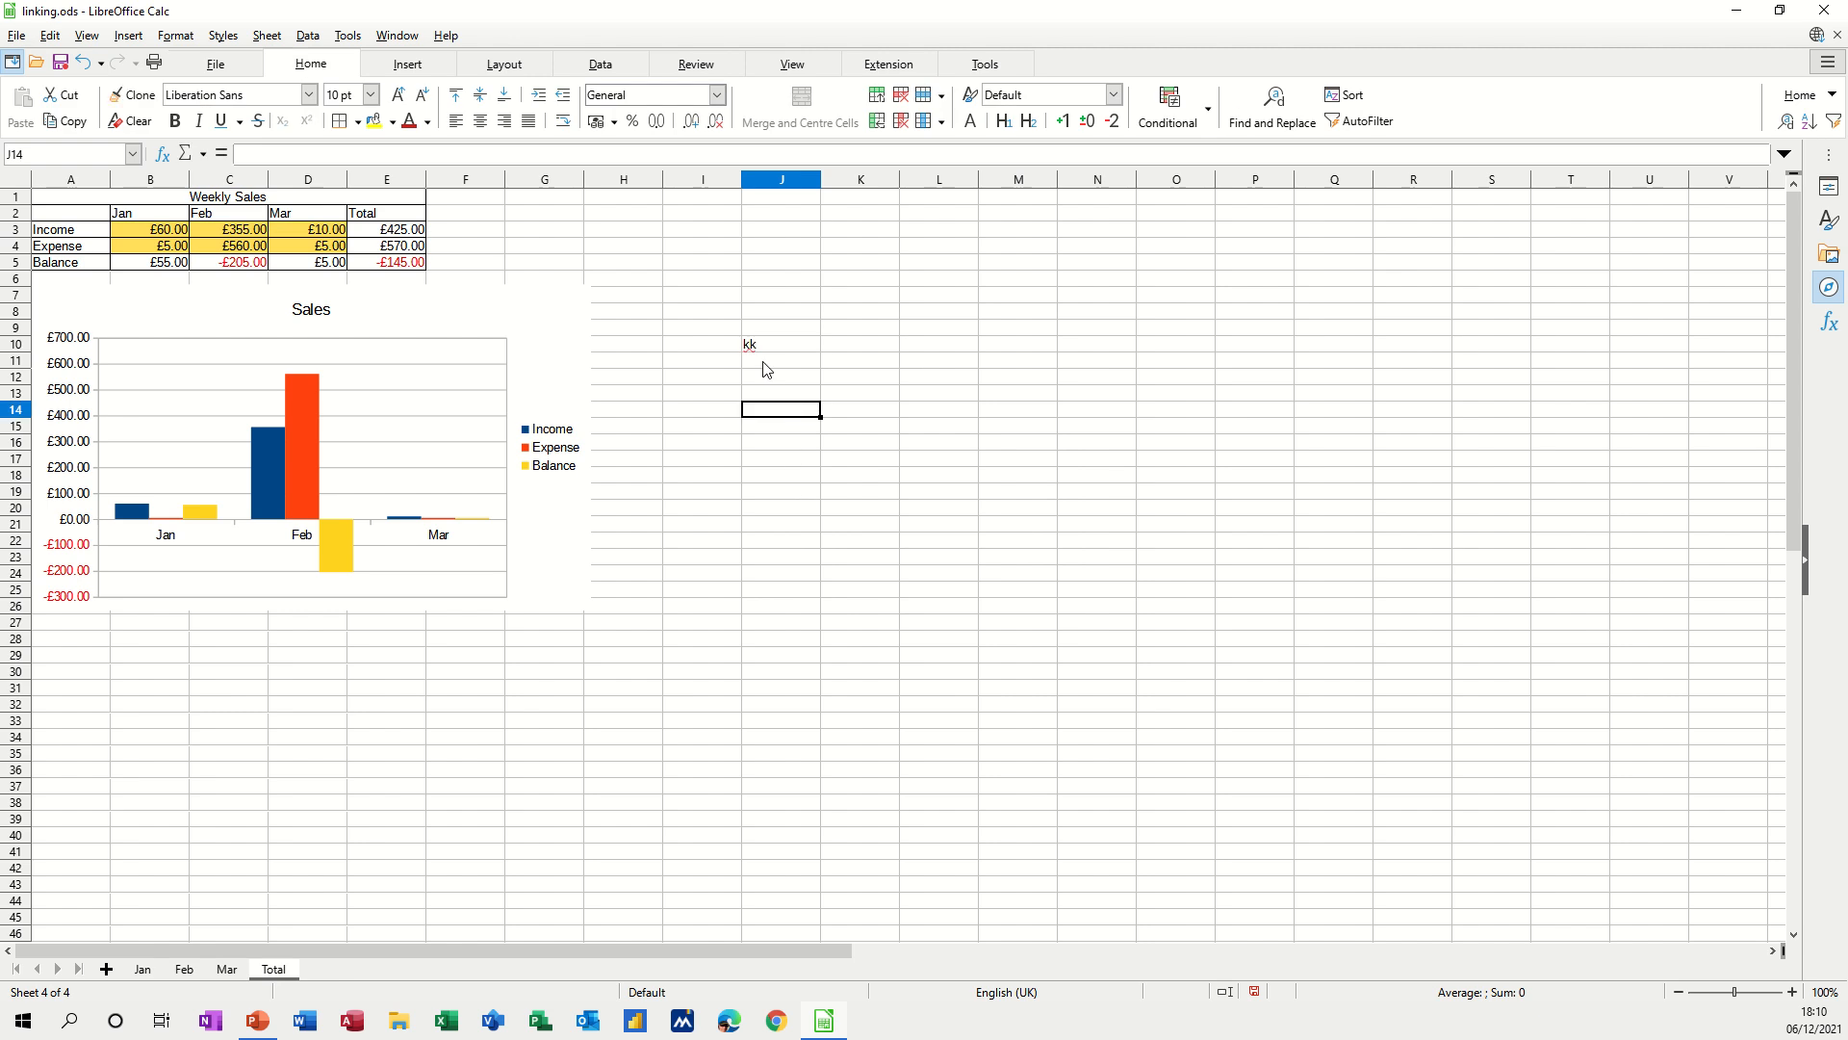
left_click(760, 347)
key("Delete")
left_click(824, 476)
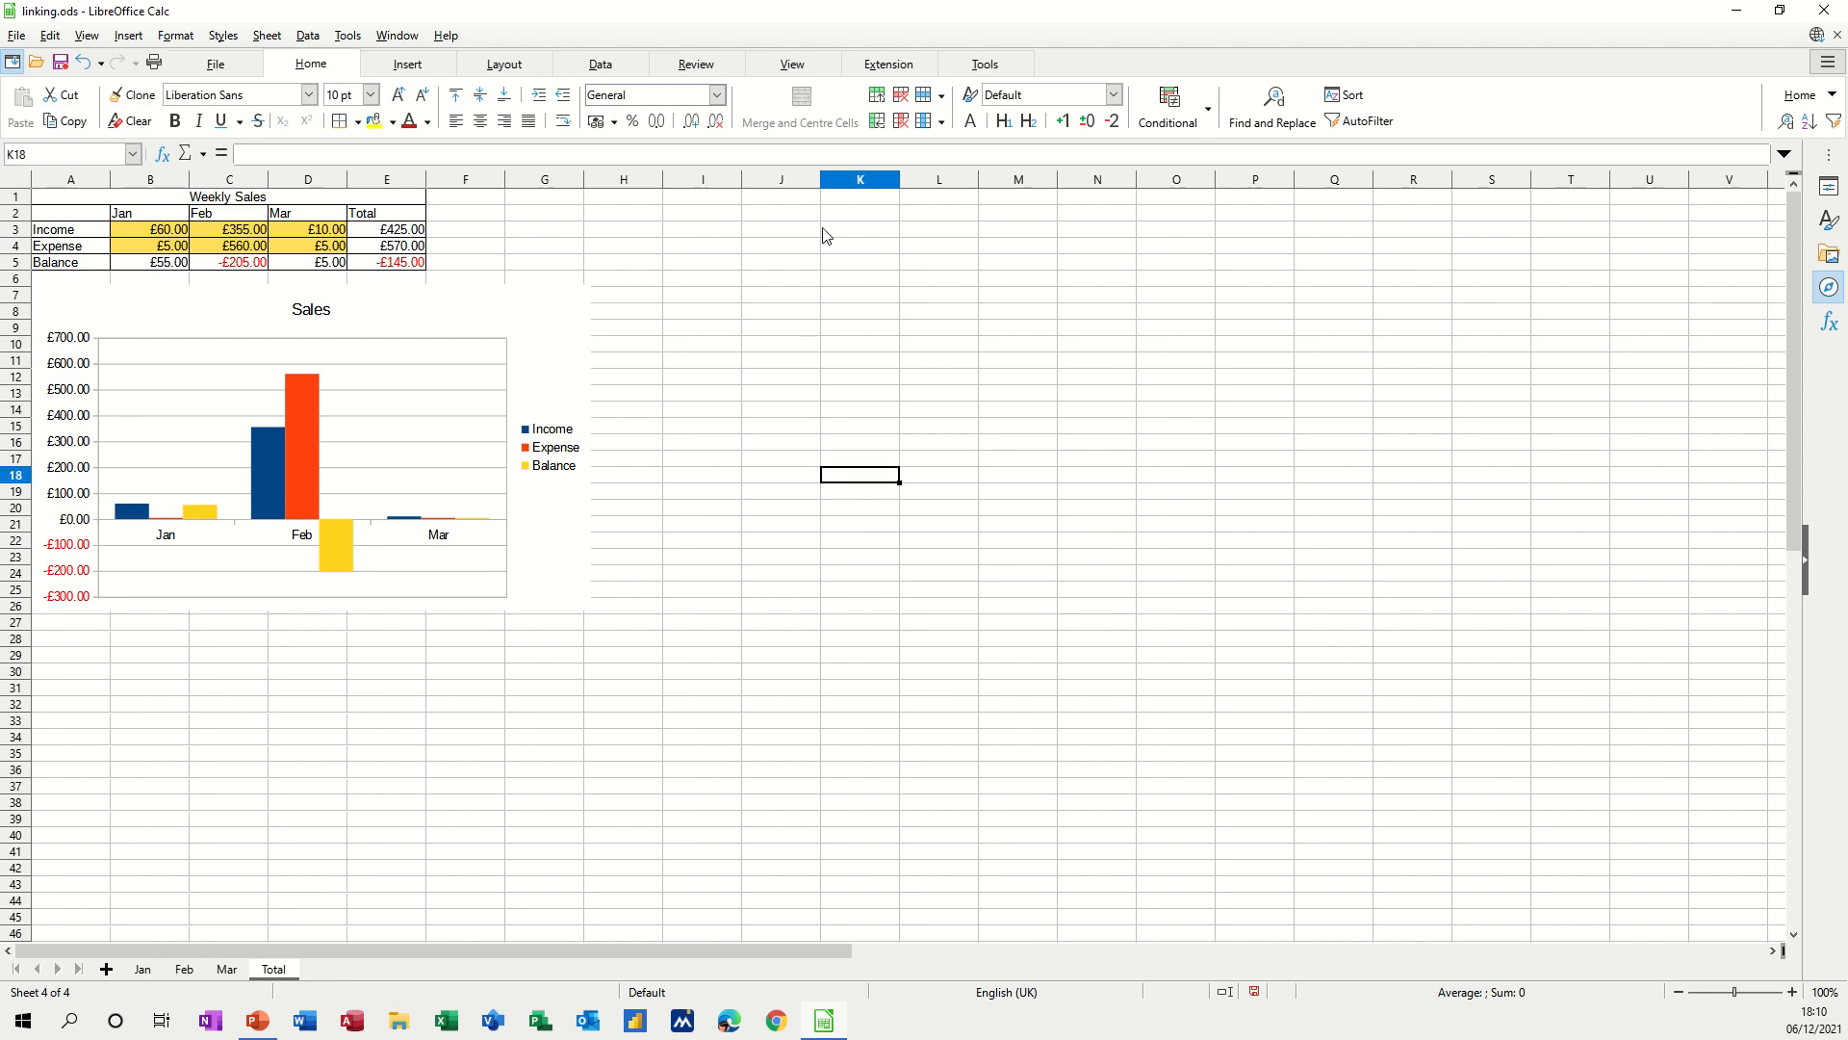
Protect the Total sheet without a password, and try to enter text in cell K18
left_click(695, 63)
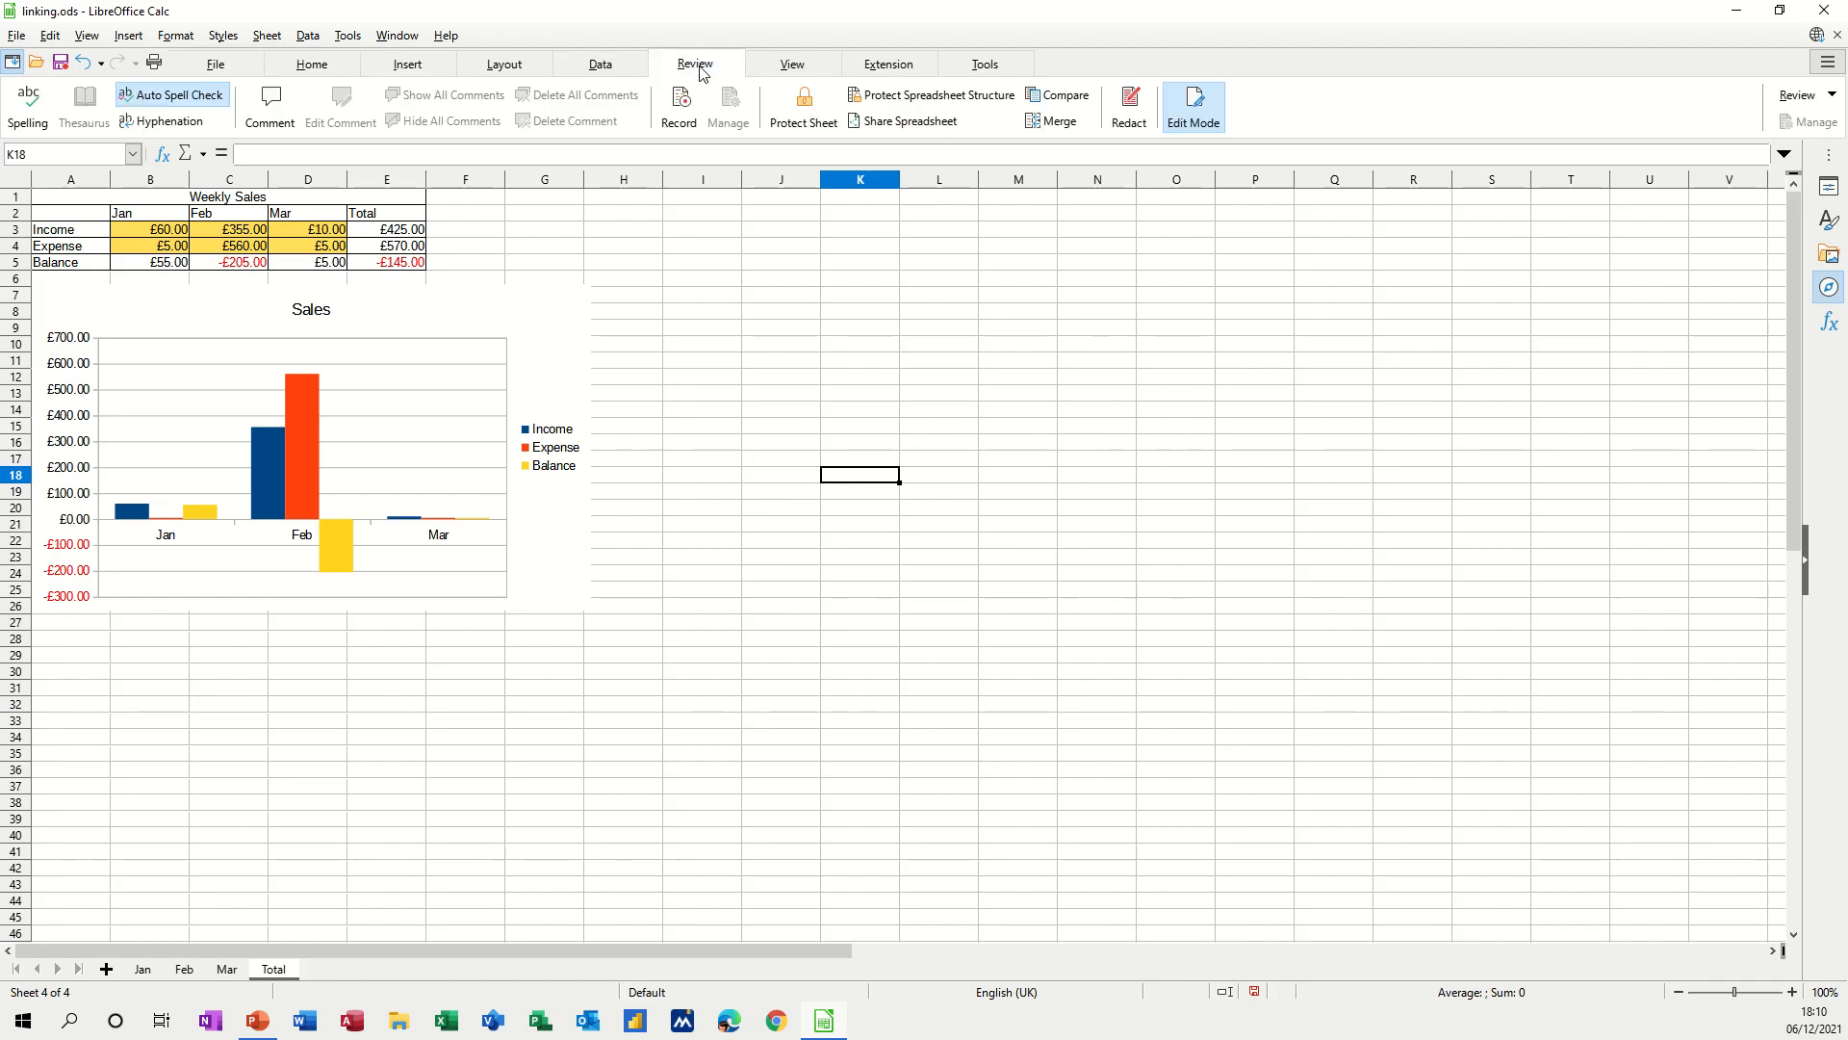
left_click(799, 112)
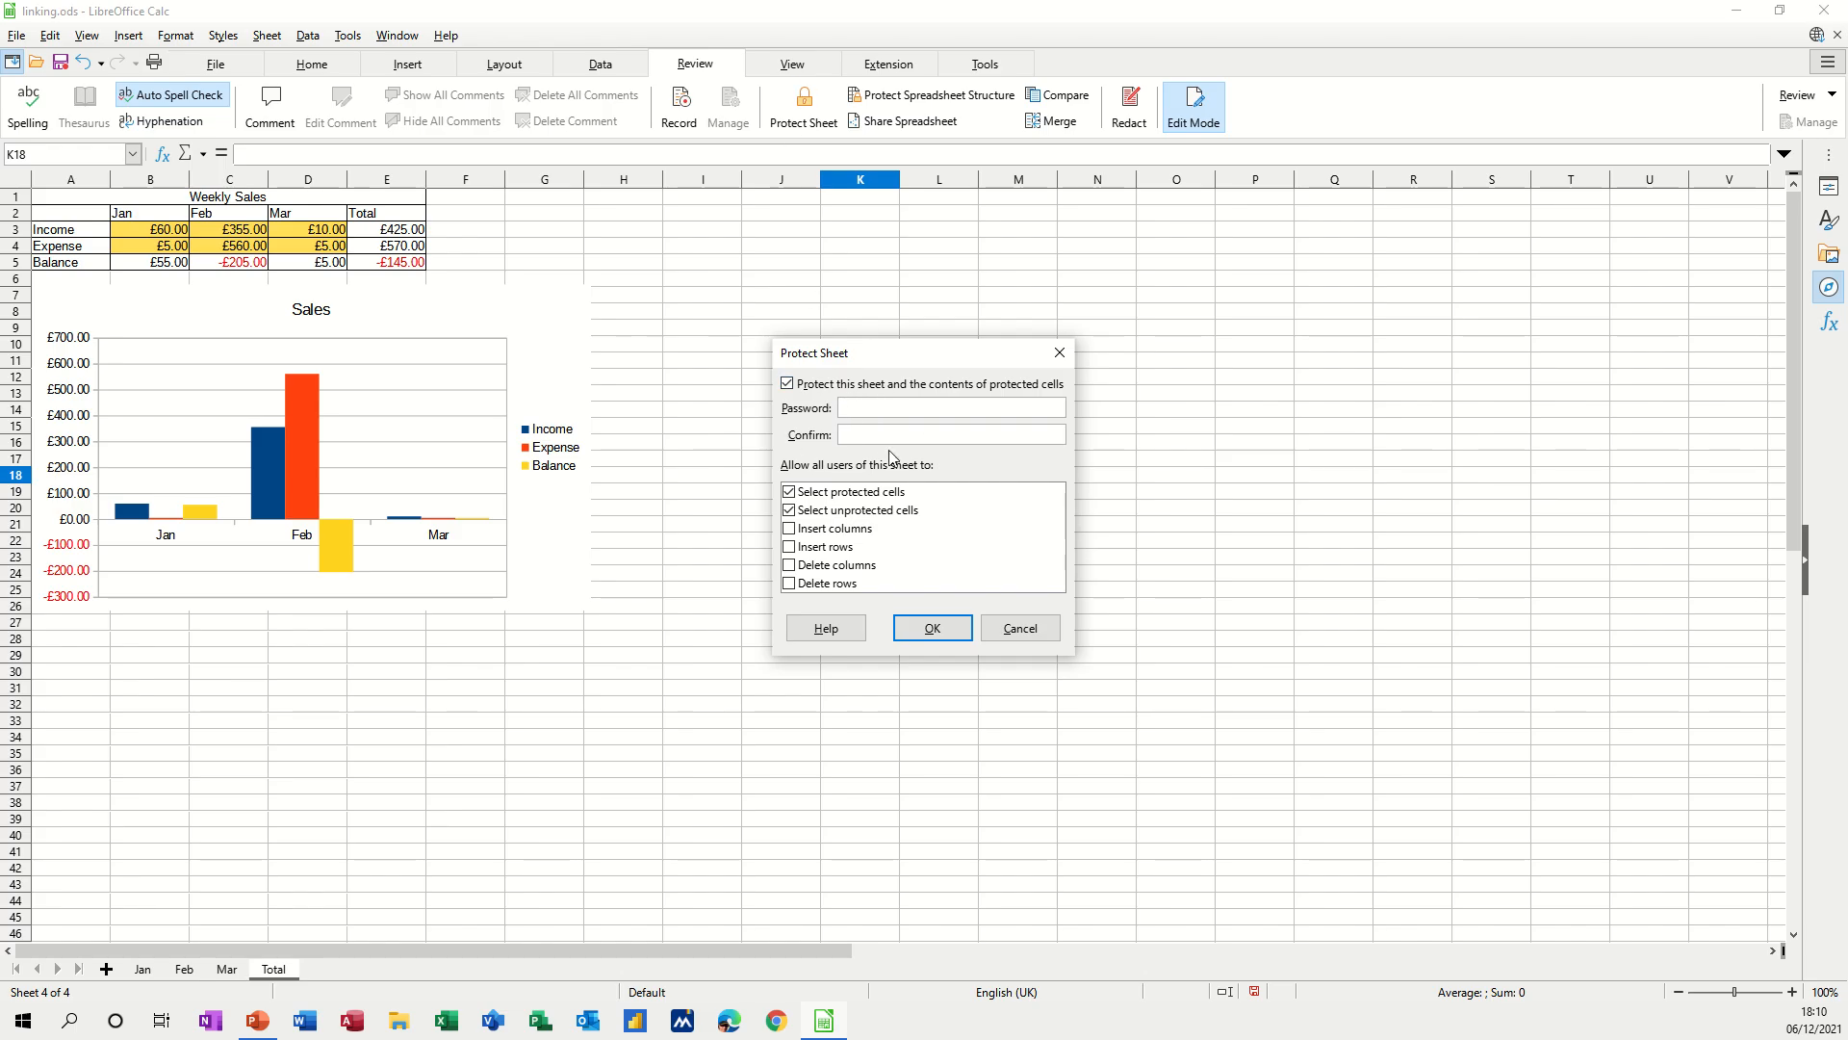
left_click(936, 632)
key("a")
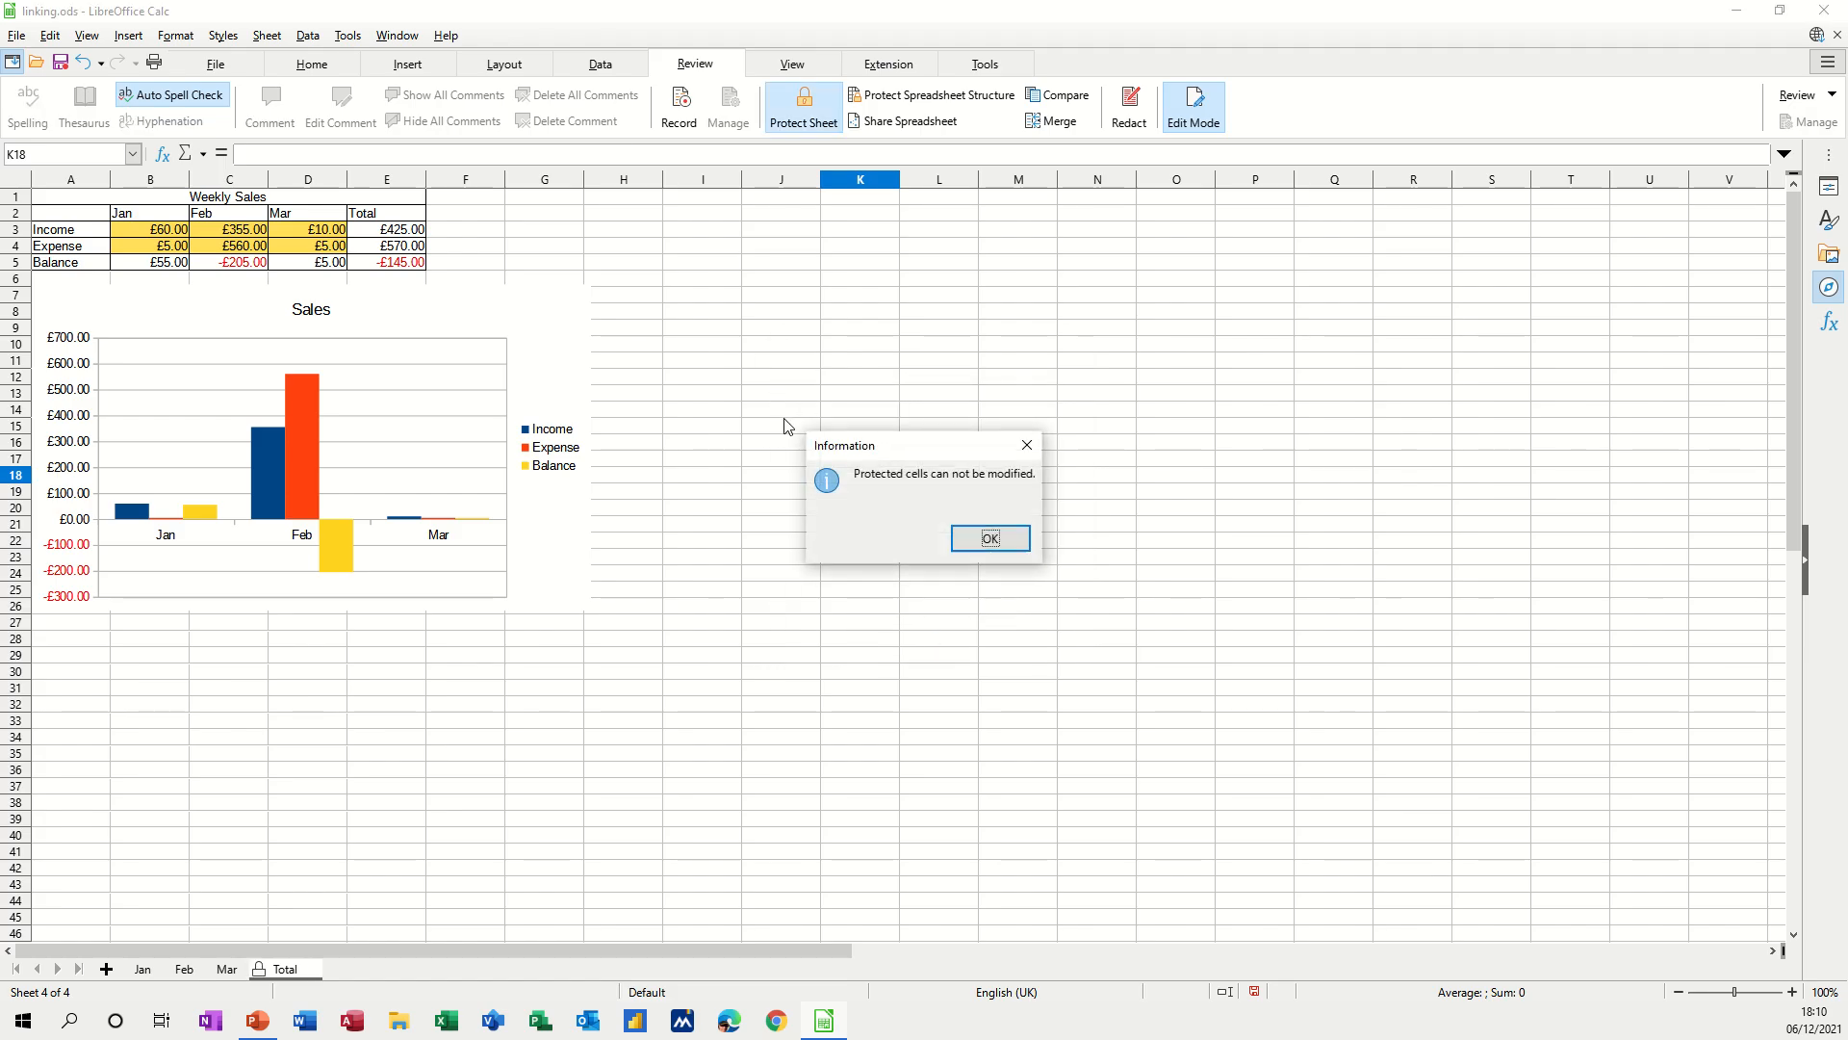
left_click(993, 545)
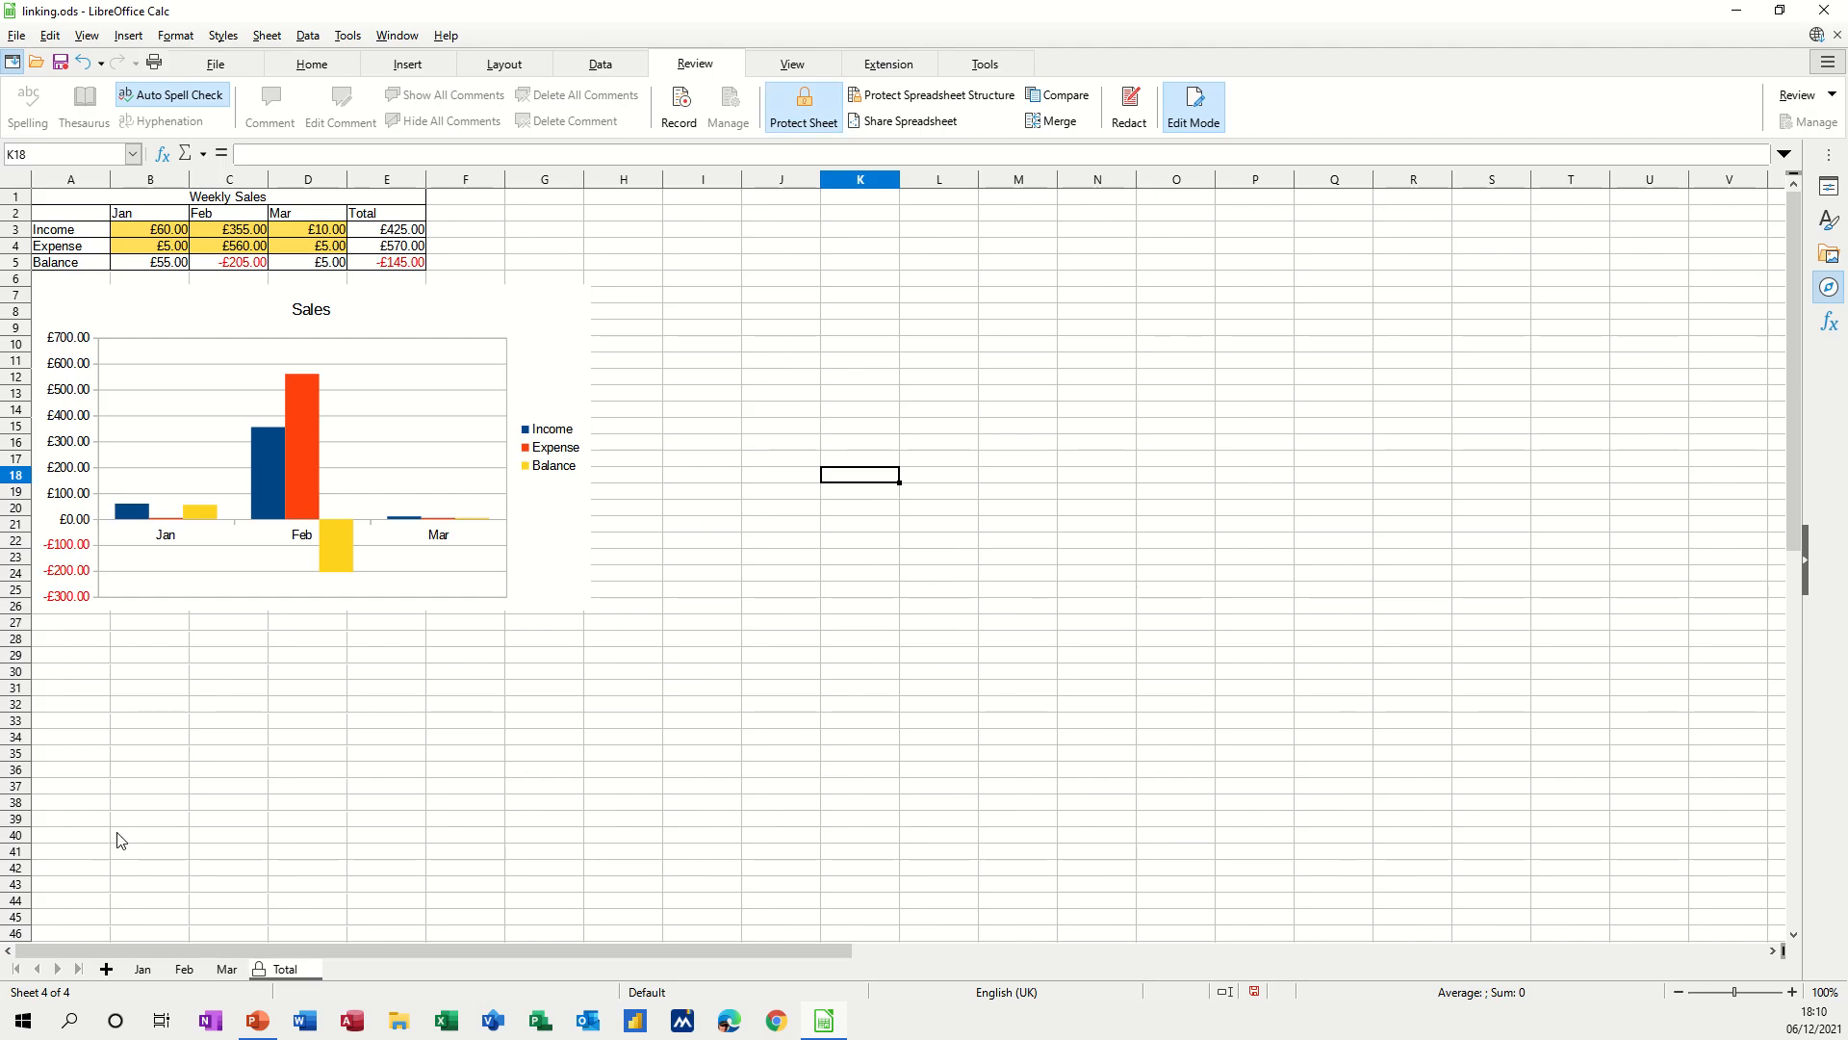
Turn off cell protection for the yellow income and expense cells B3:F4 on the Jan sheet
left_click(144, 975)
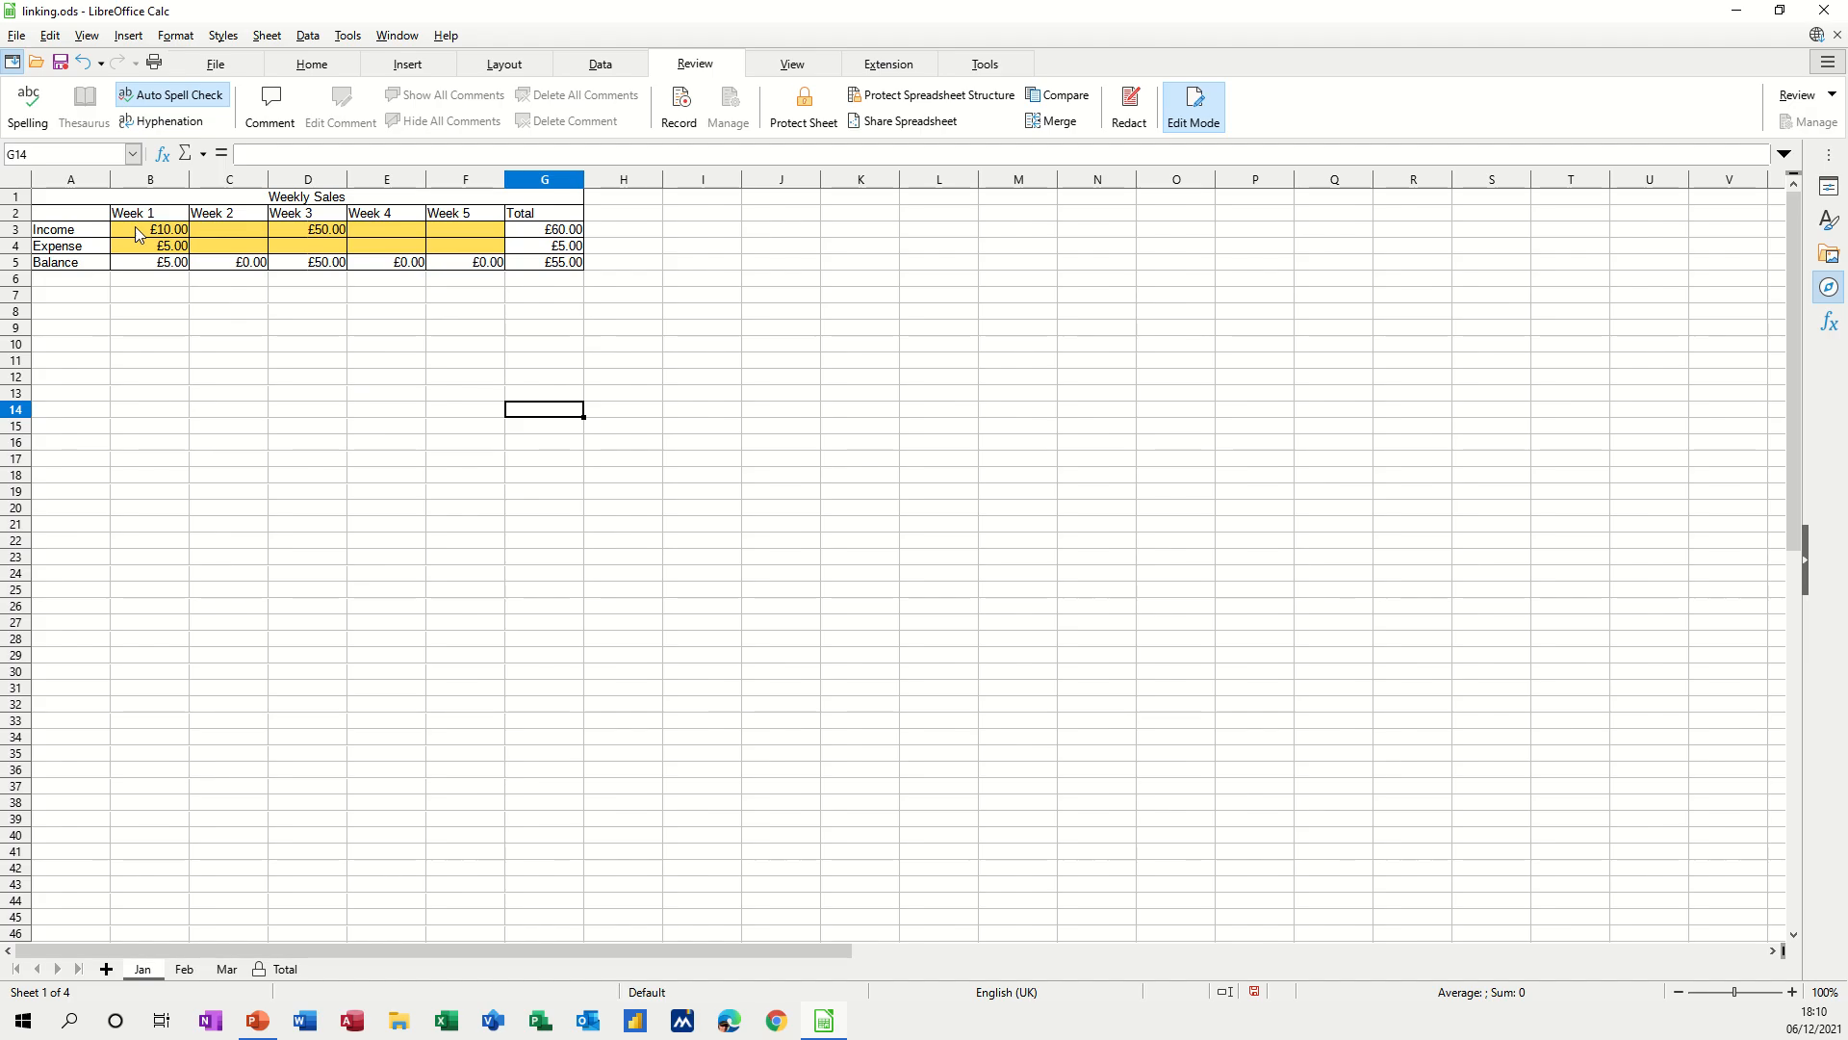
left_click_drag(140, 231, 442, 242)
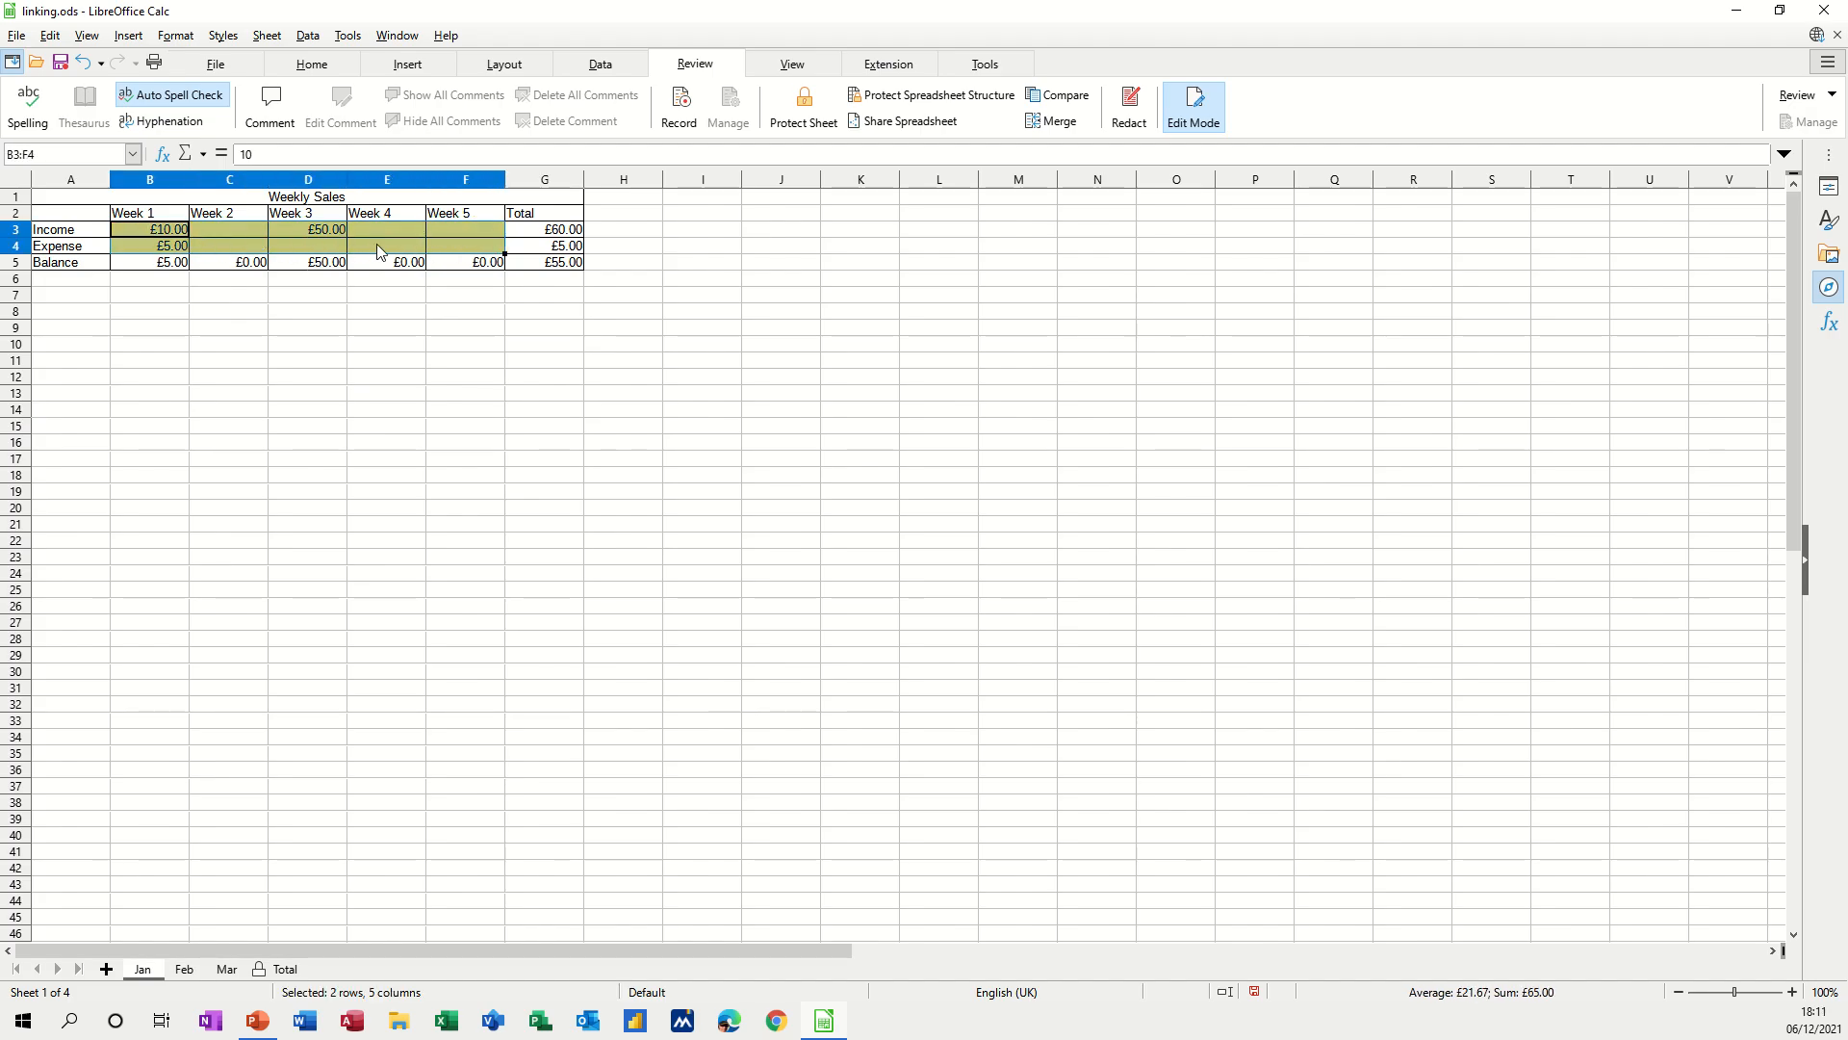
left_click(50, 36)
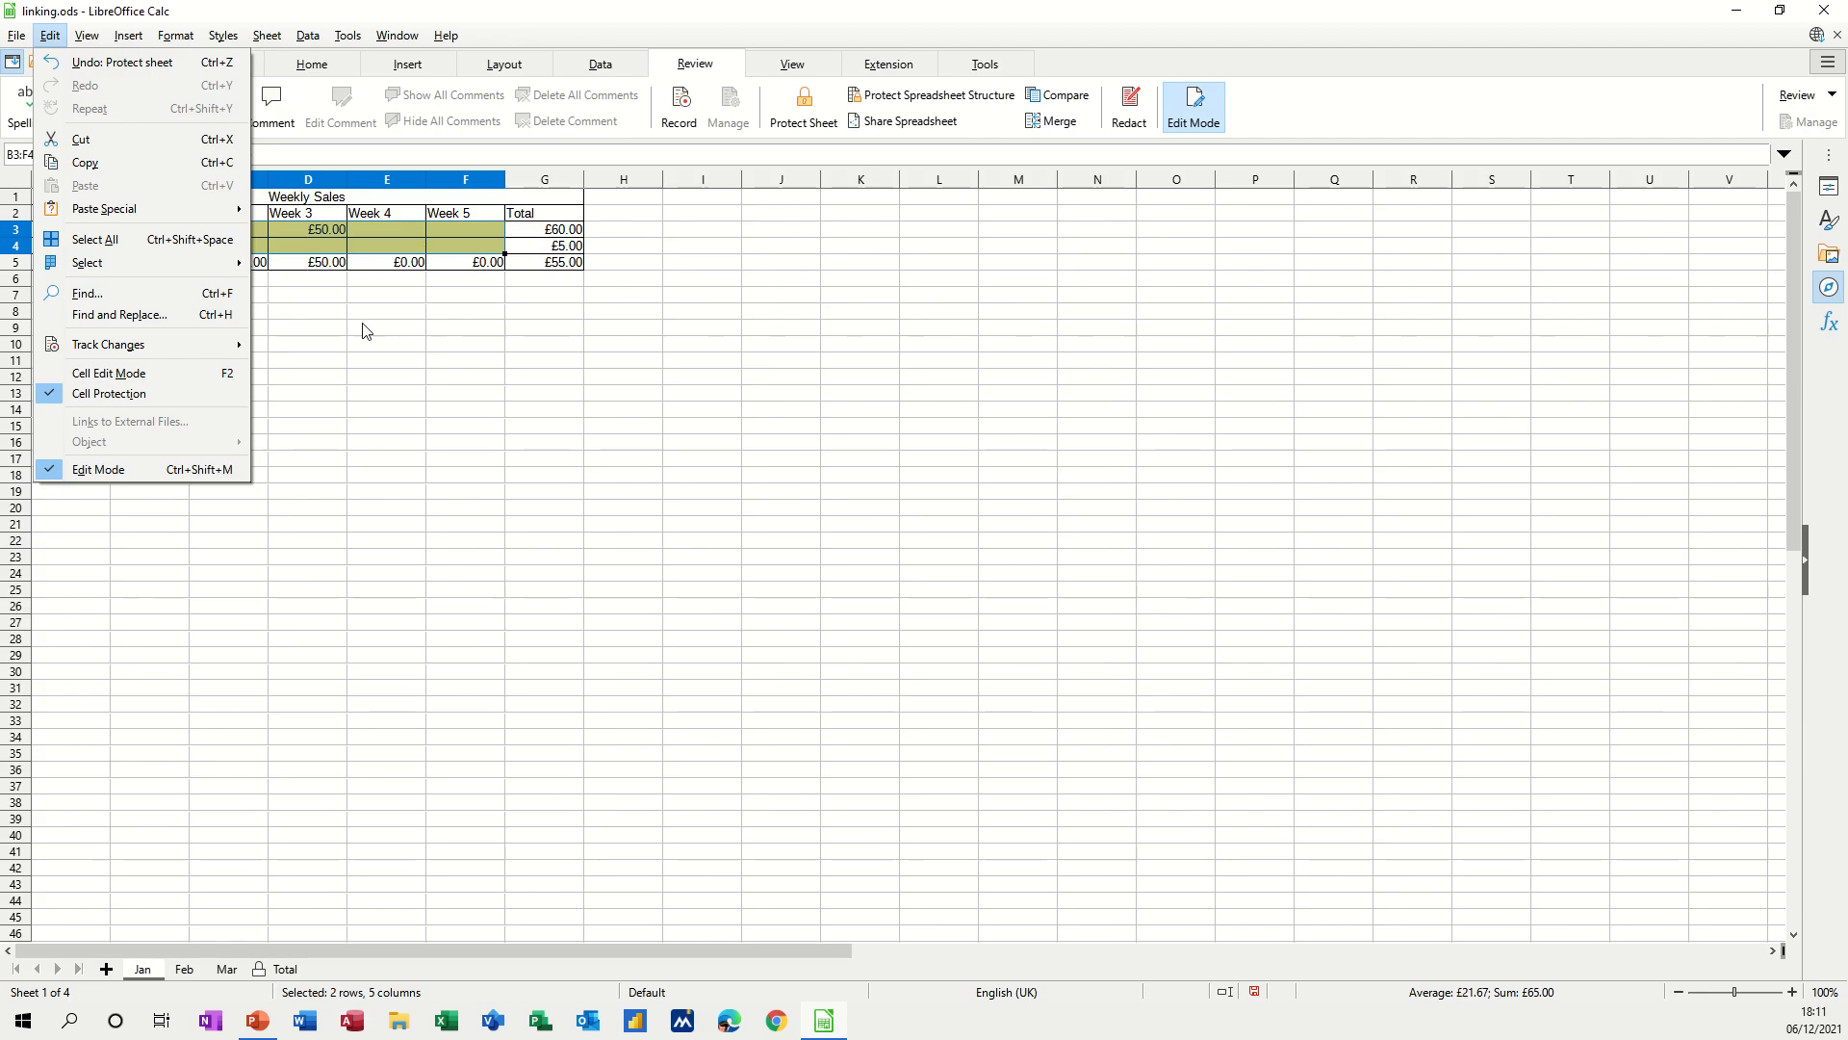
left_click(118, 401)
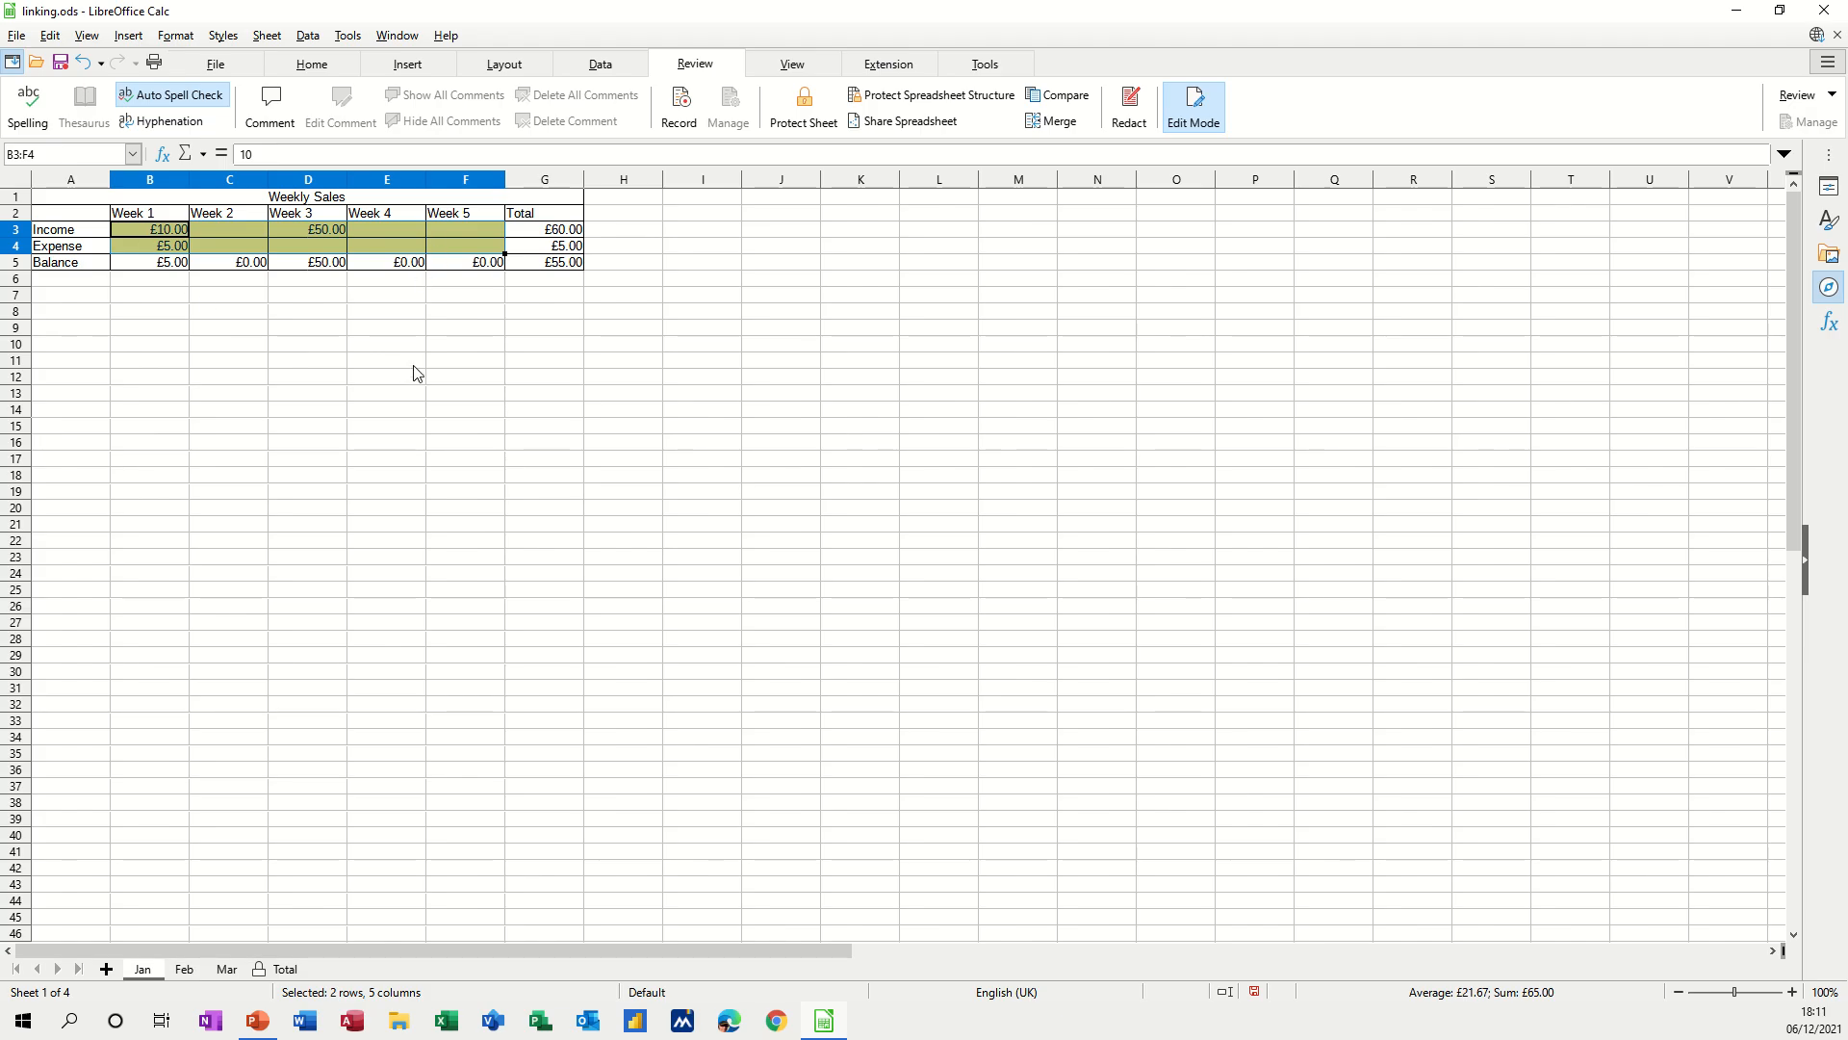
Protect the Jan sheet without a password, and try to edit the empty cell I9
left_click(778, 102)
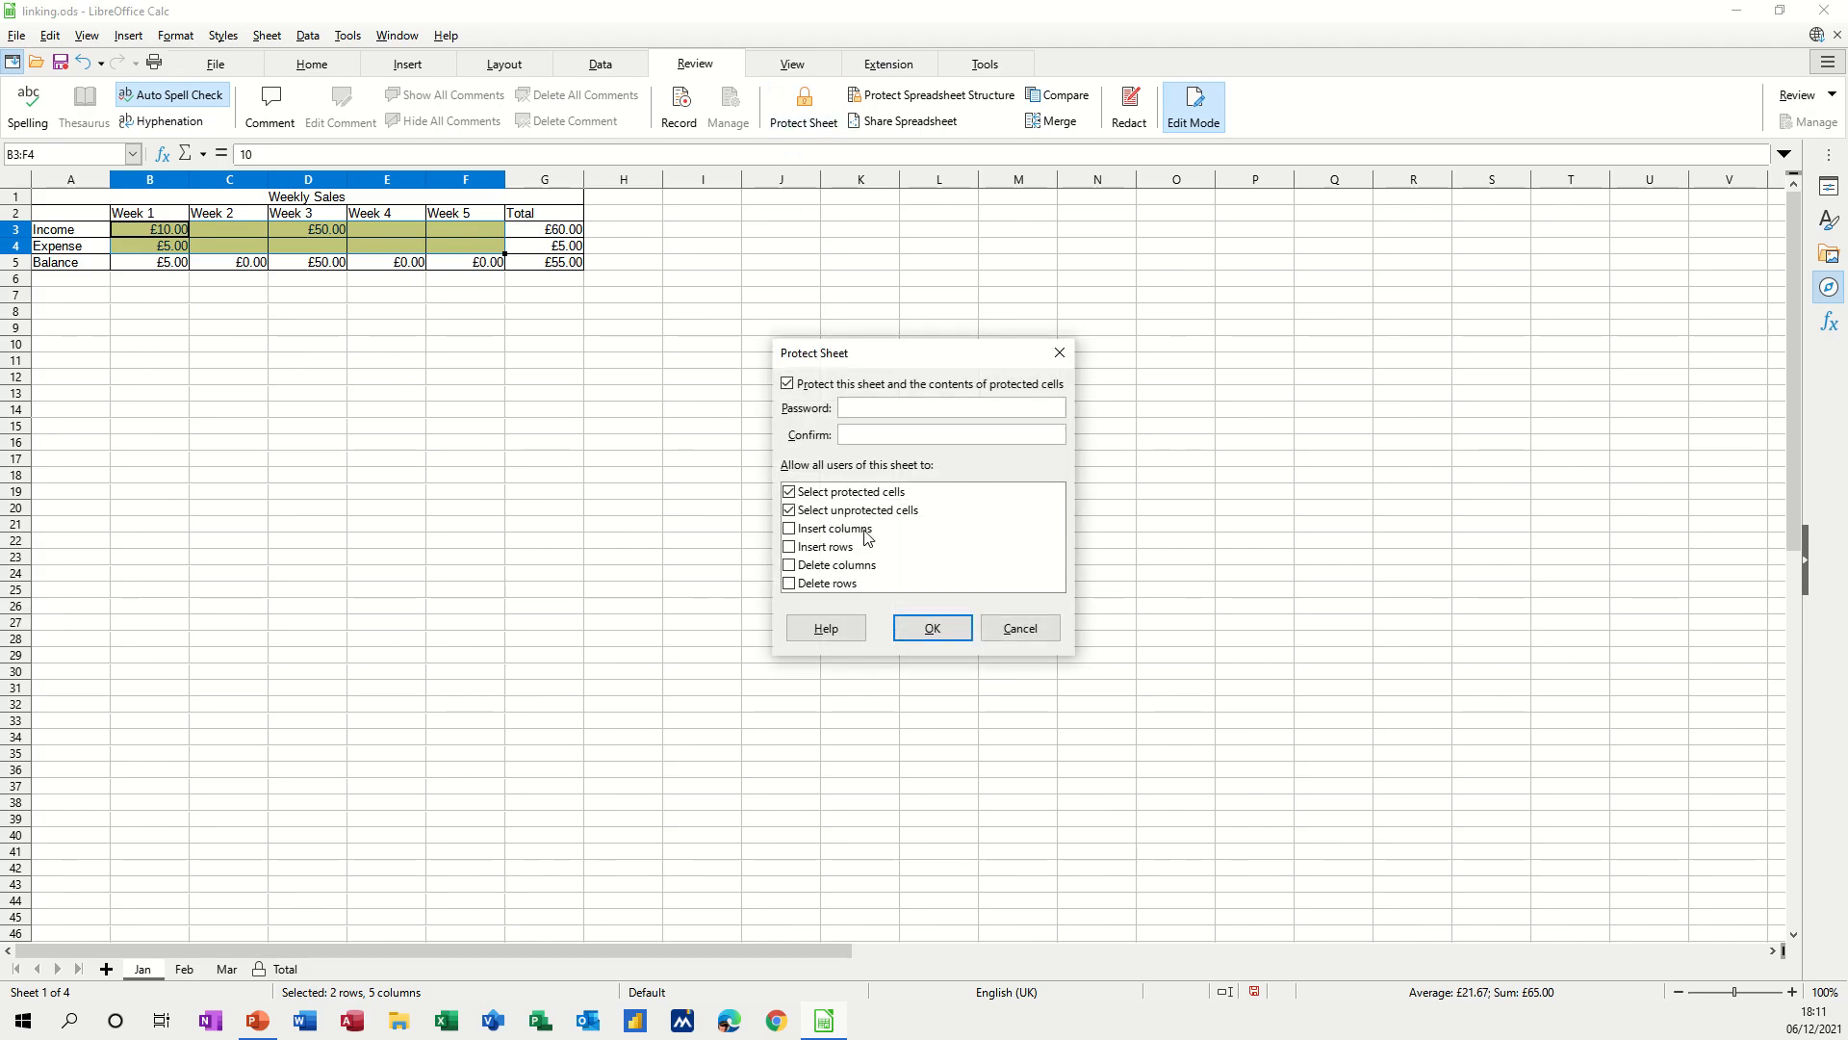
left_click(949, 637)
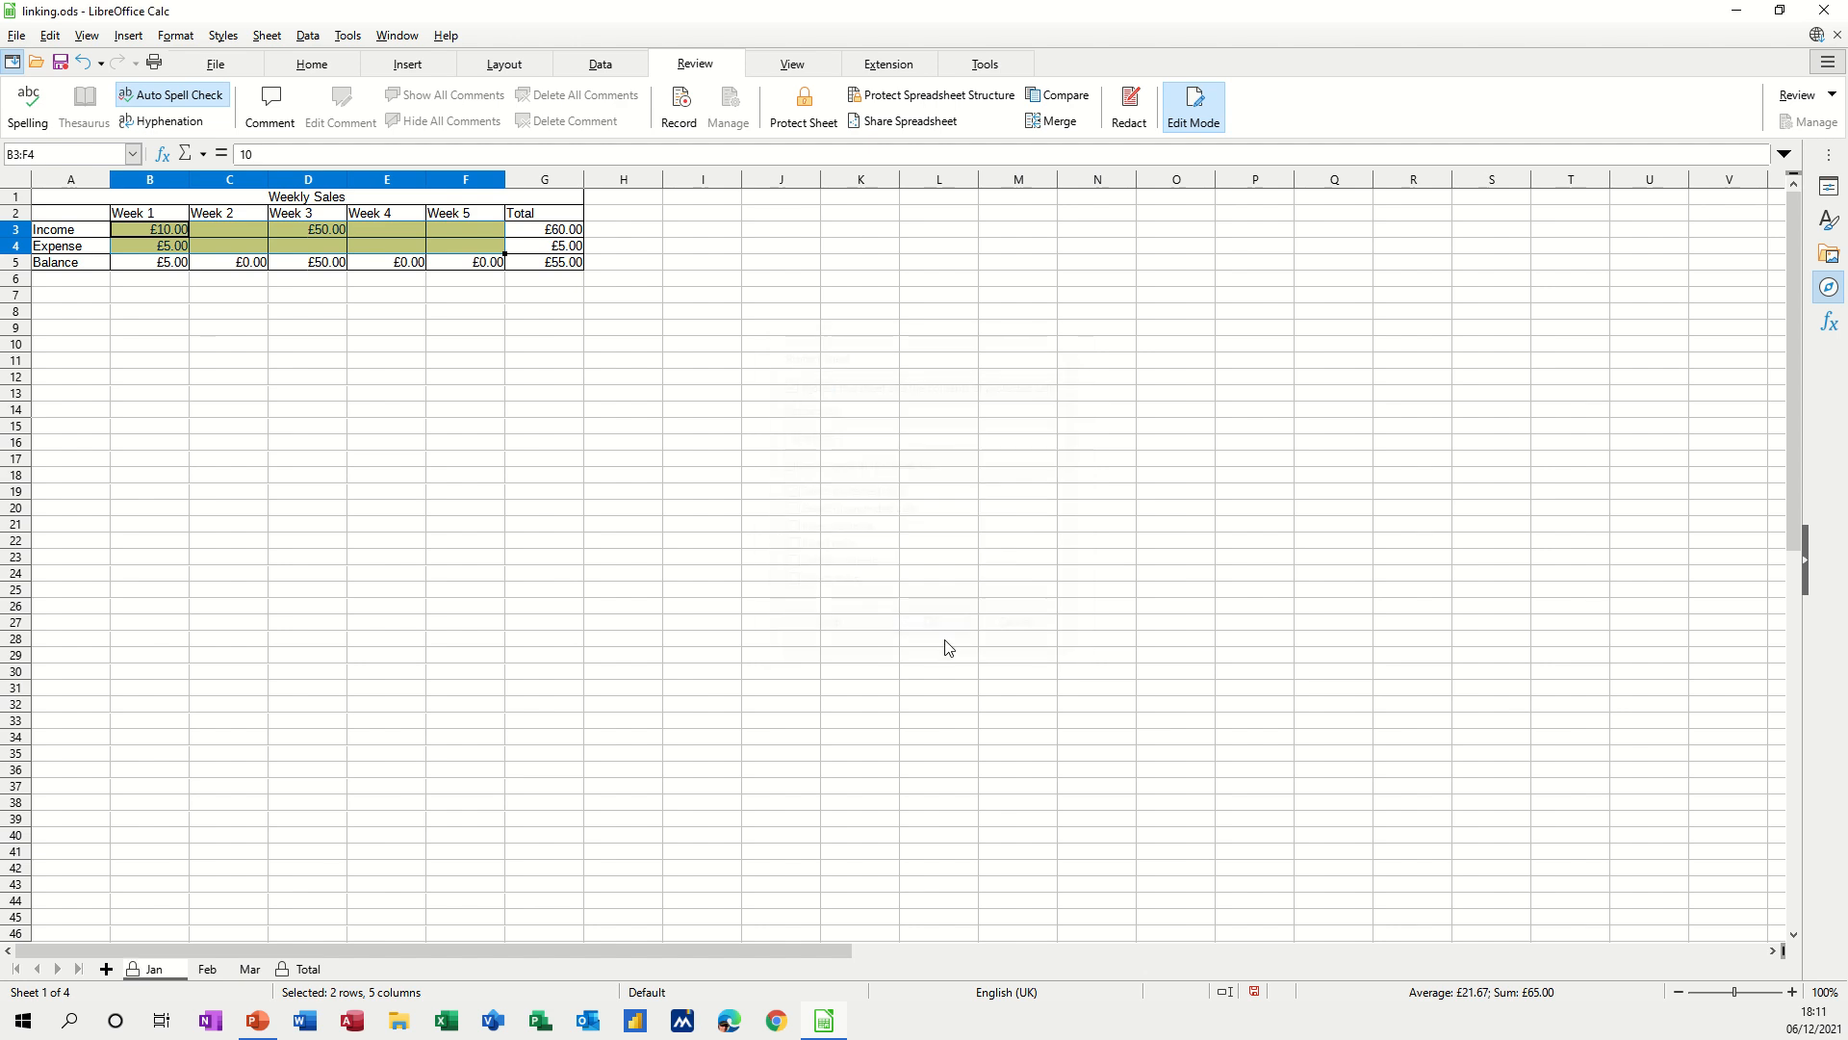
left_click(718, 343)
double_click(717, 342)
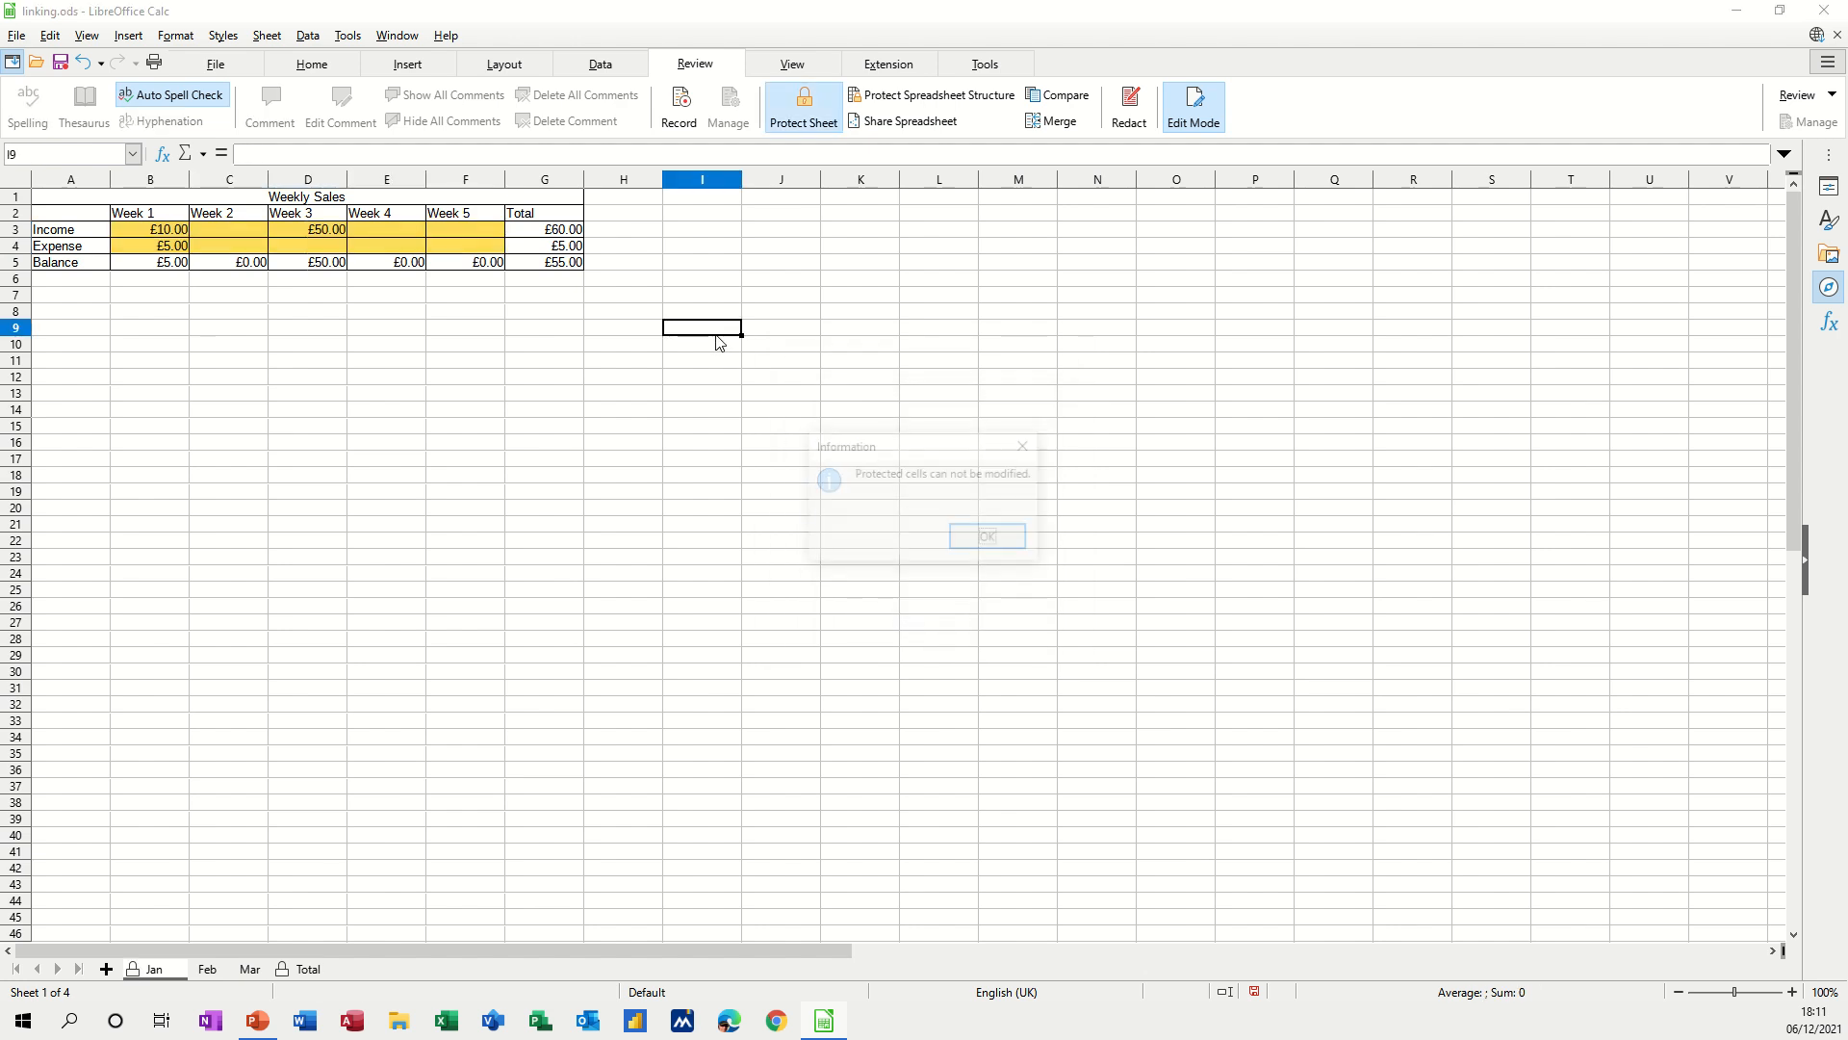
left_click(967, 542)
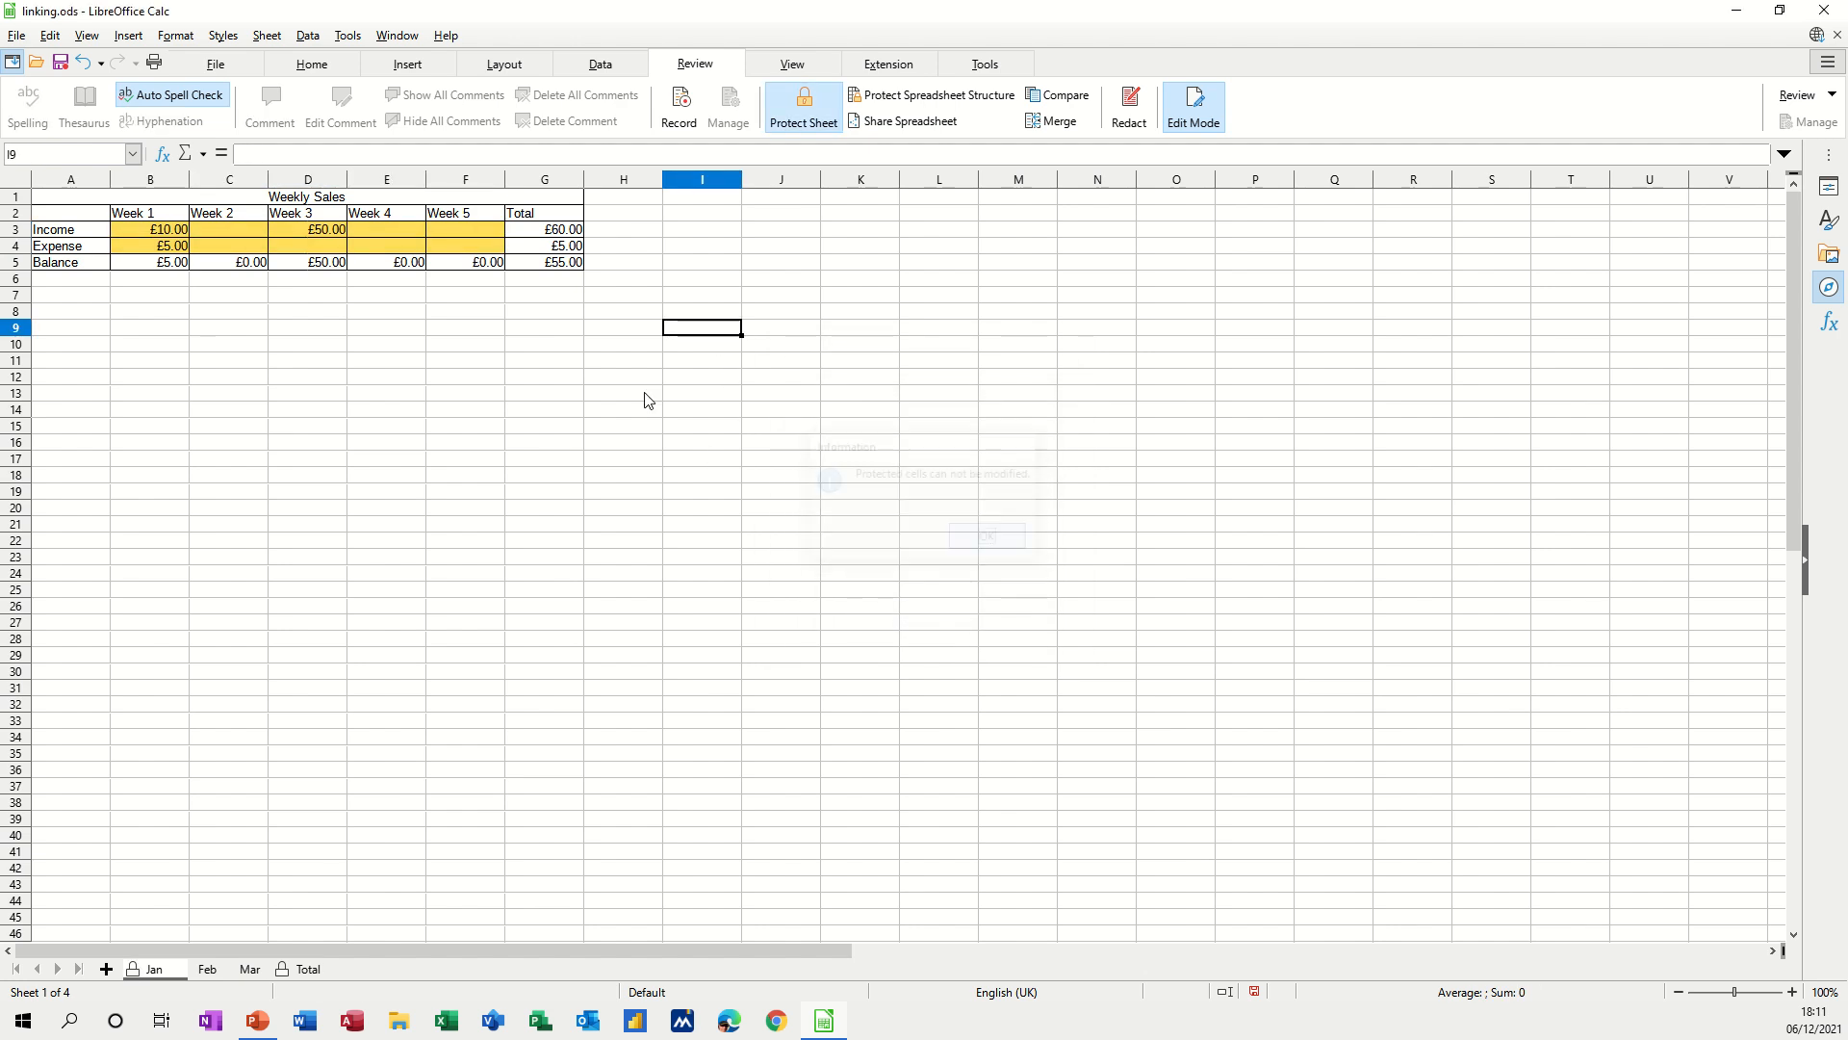
Enter 5 in the Week 4 income and expense cells E3 and E4, and 55 in F4, on the protected Jan sheet
left_click(373, 233)
type("5")
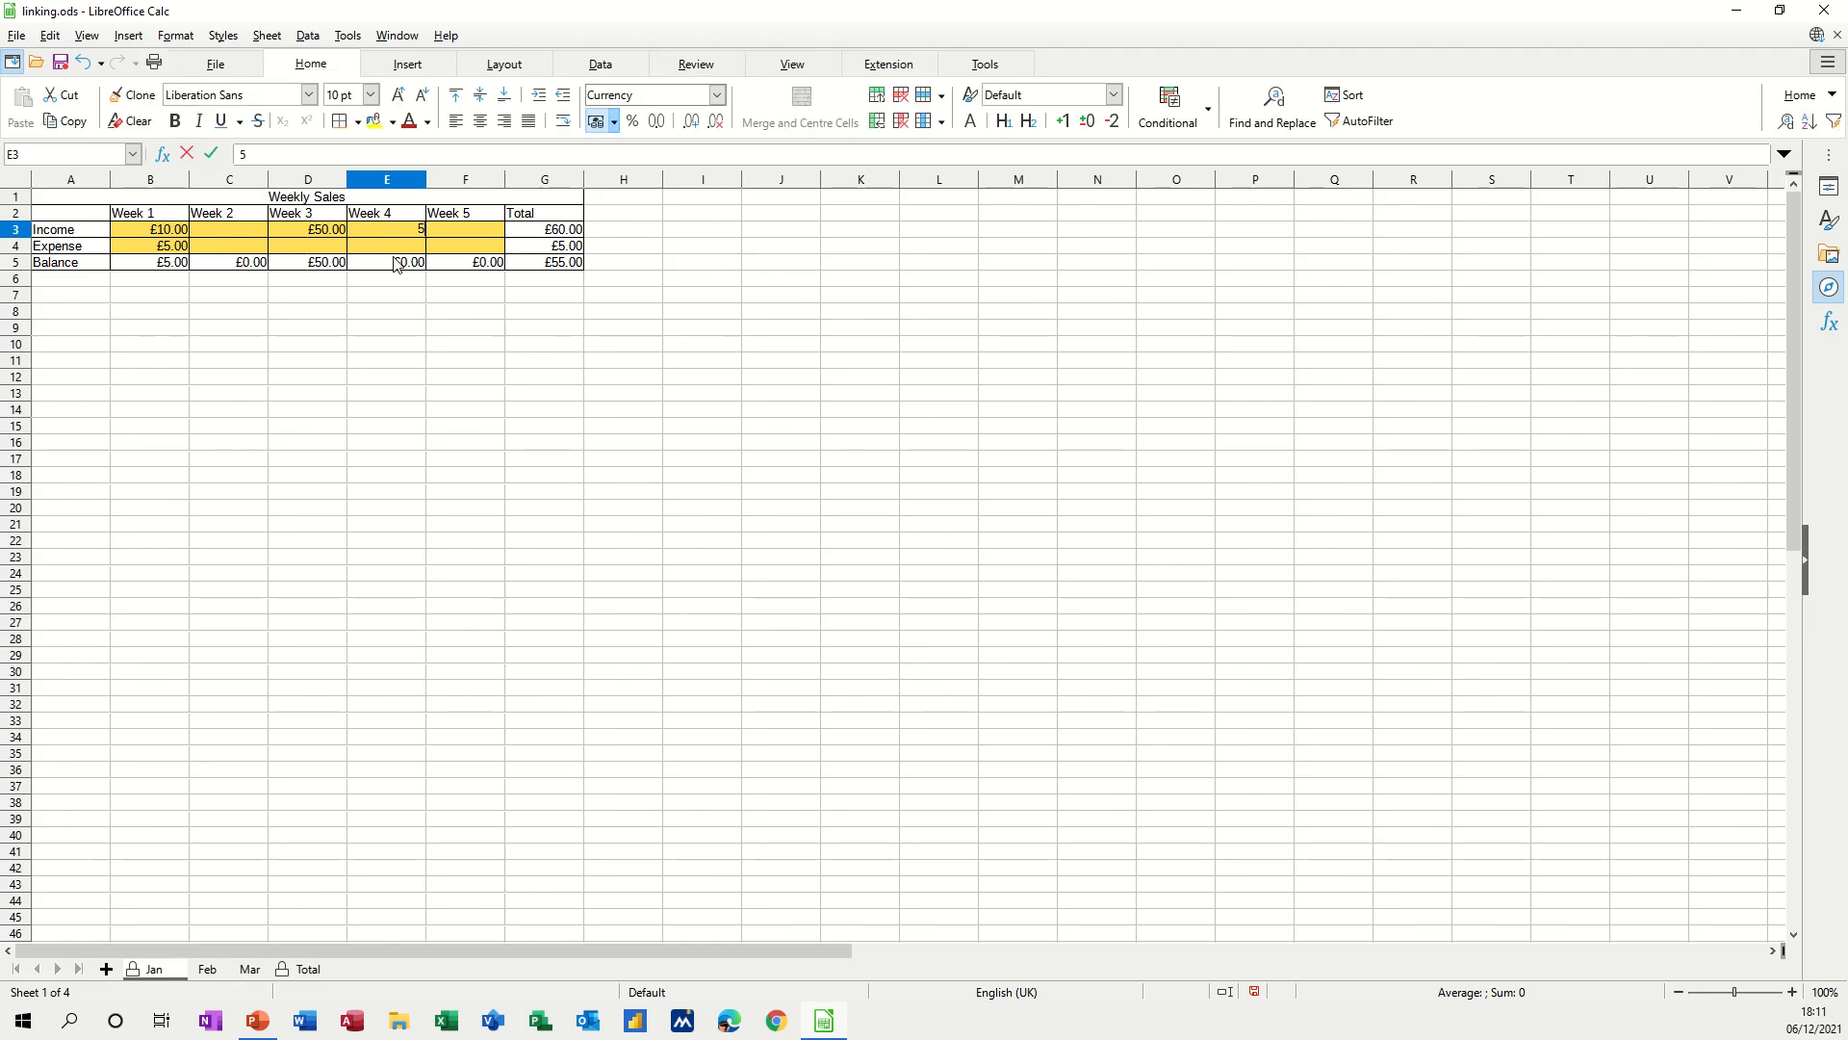
key("Return")
type("5")
left_click(400, 327)
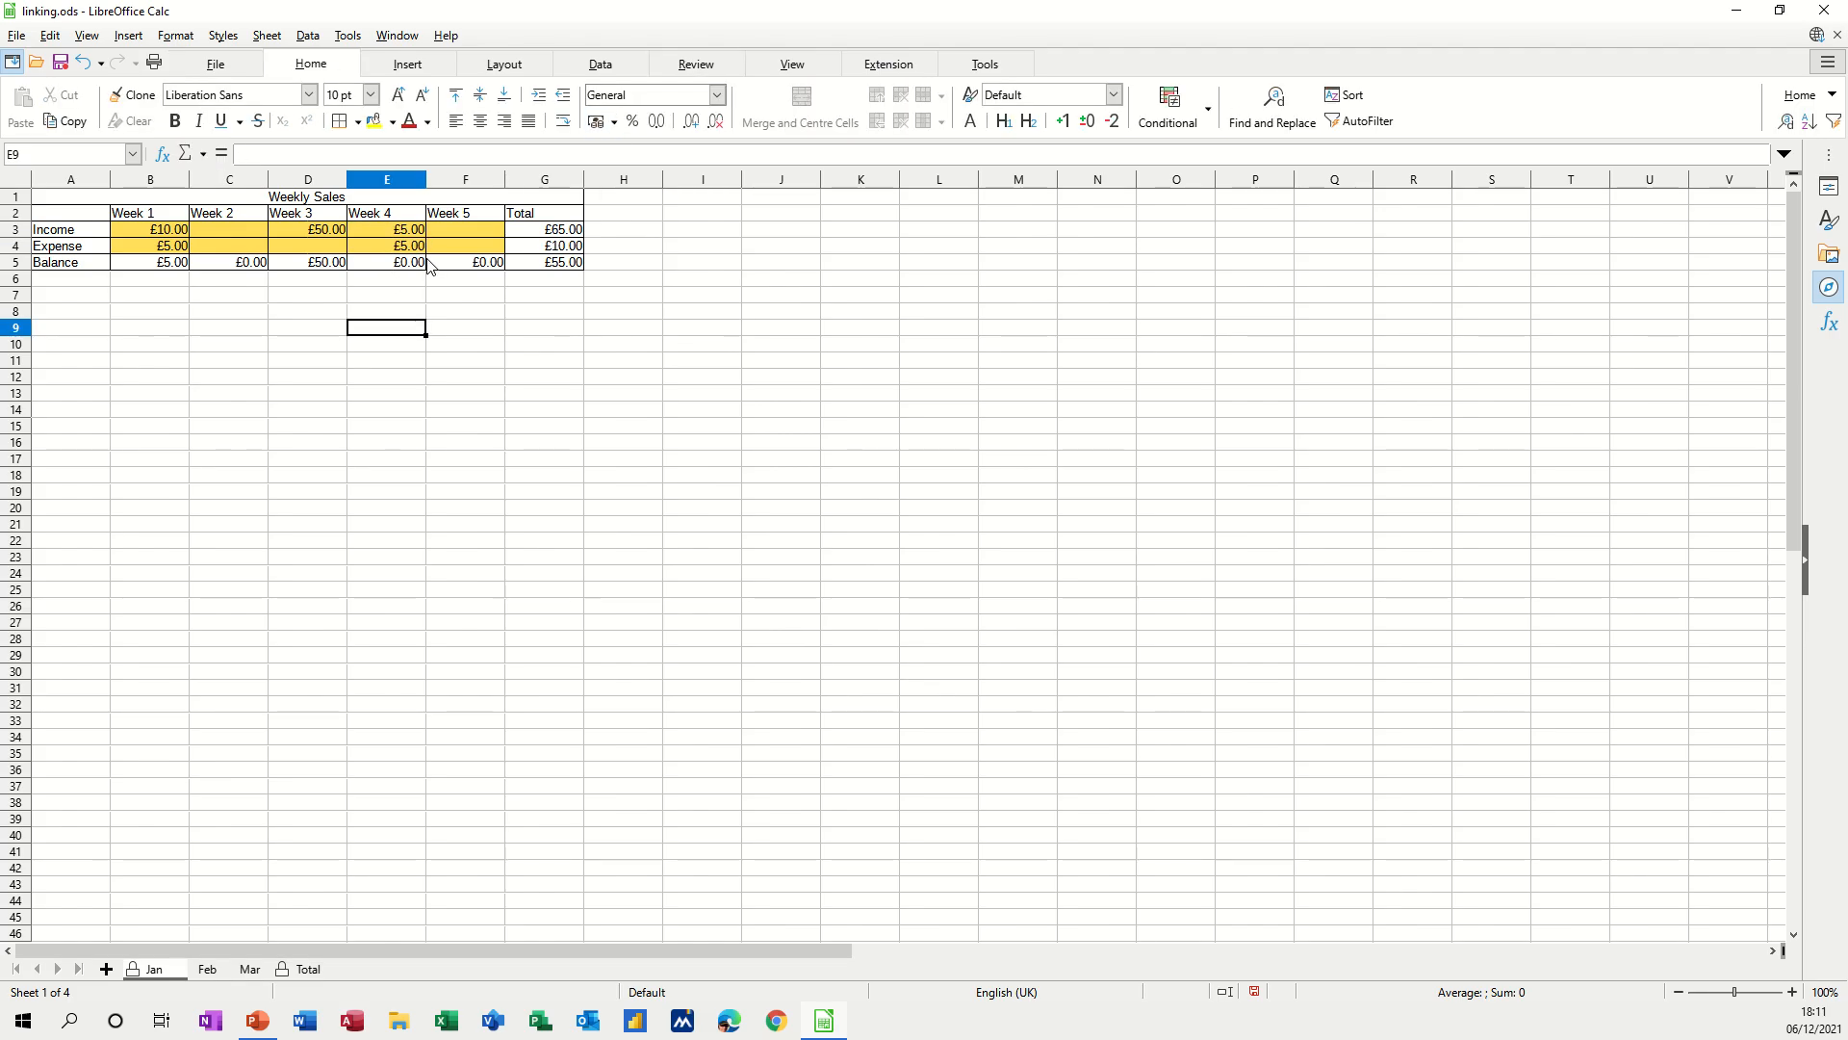
left_click(443, 252)
type("5")
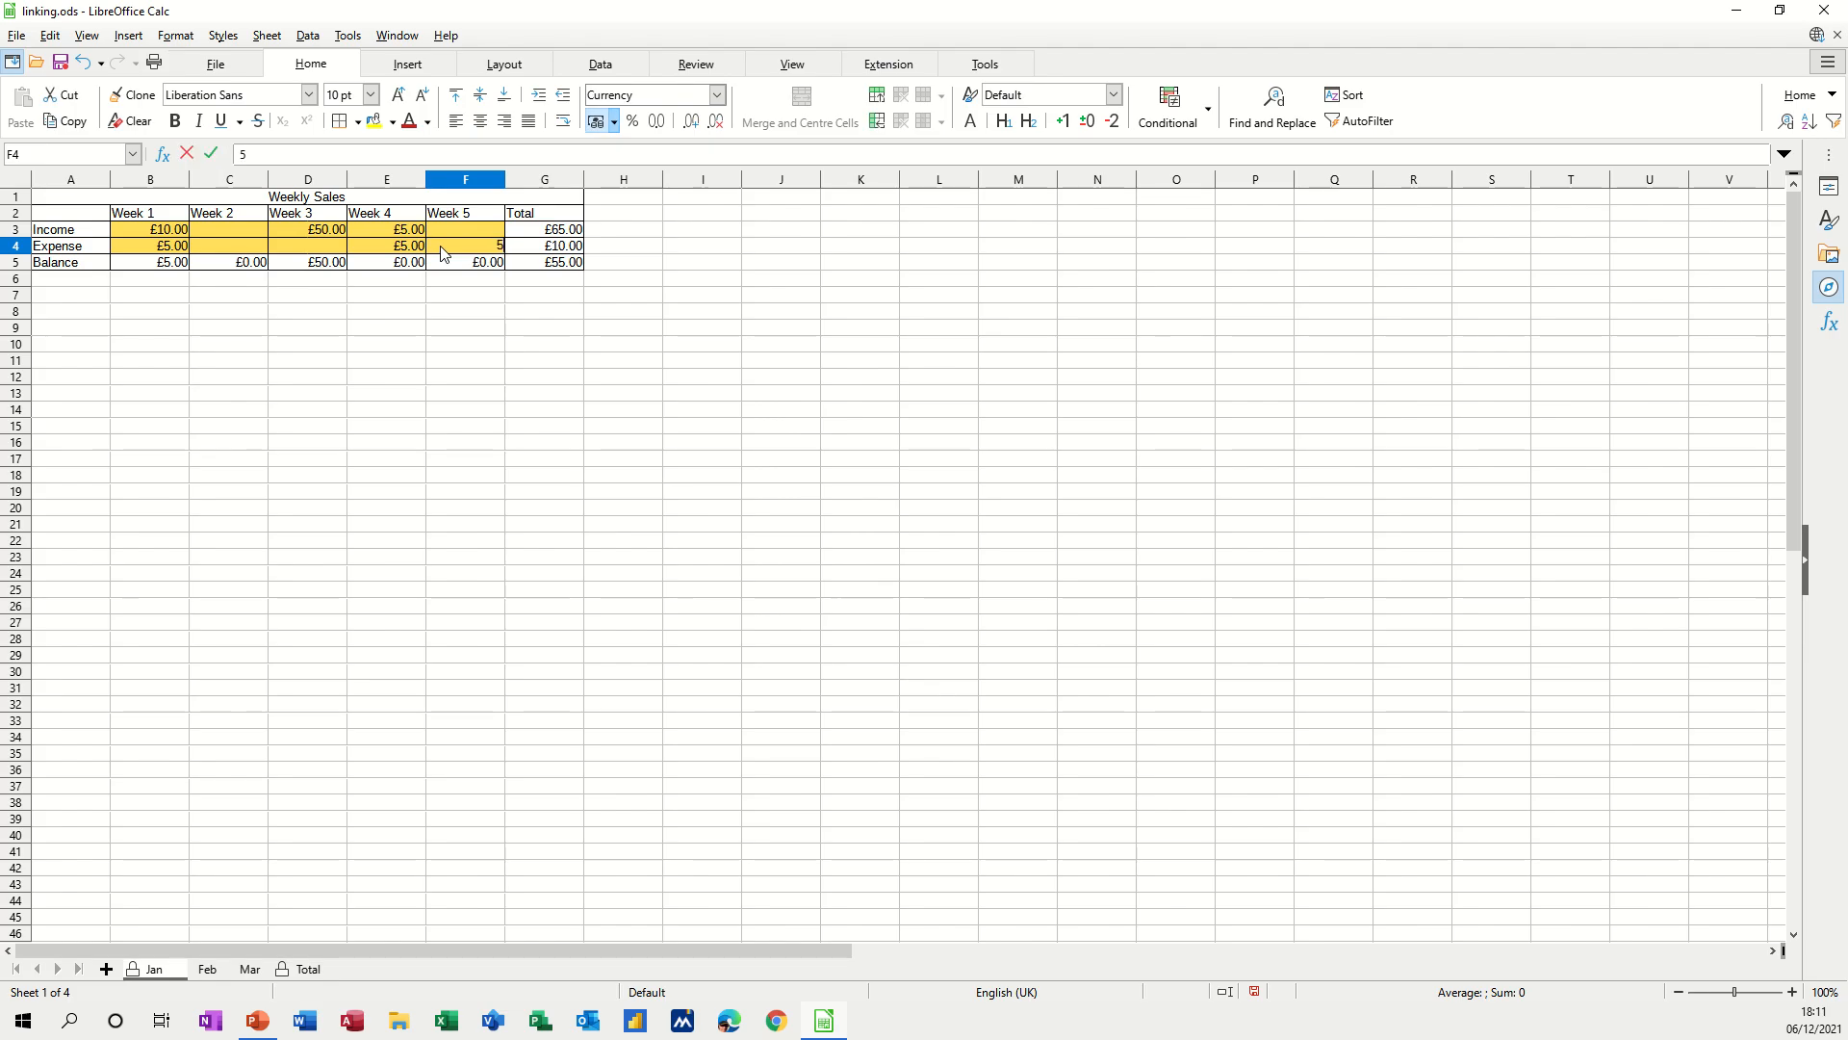
type("5")
left_click(452, 298)
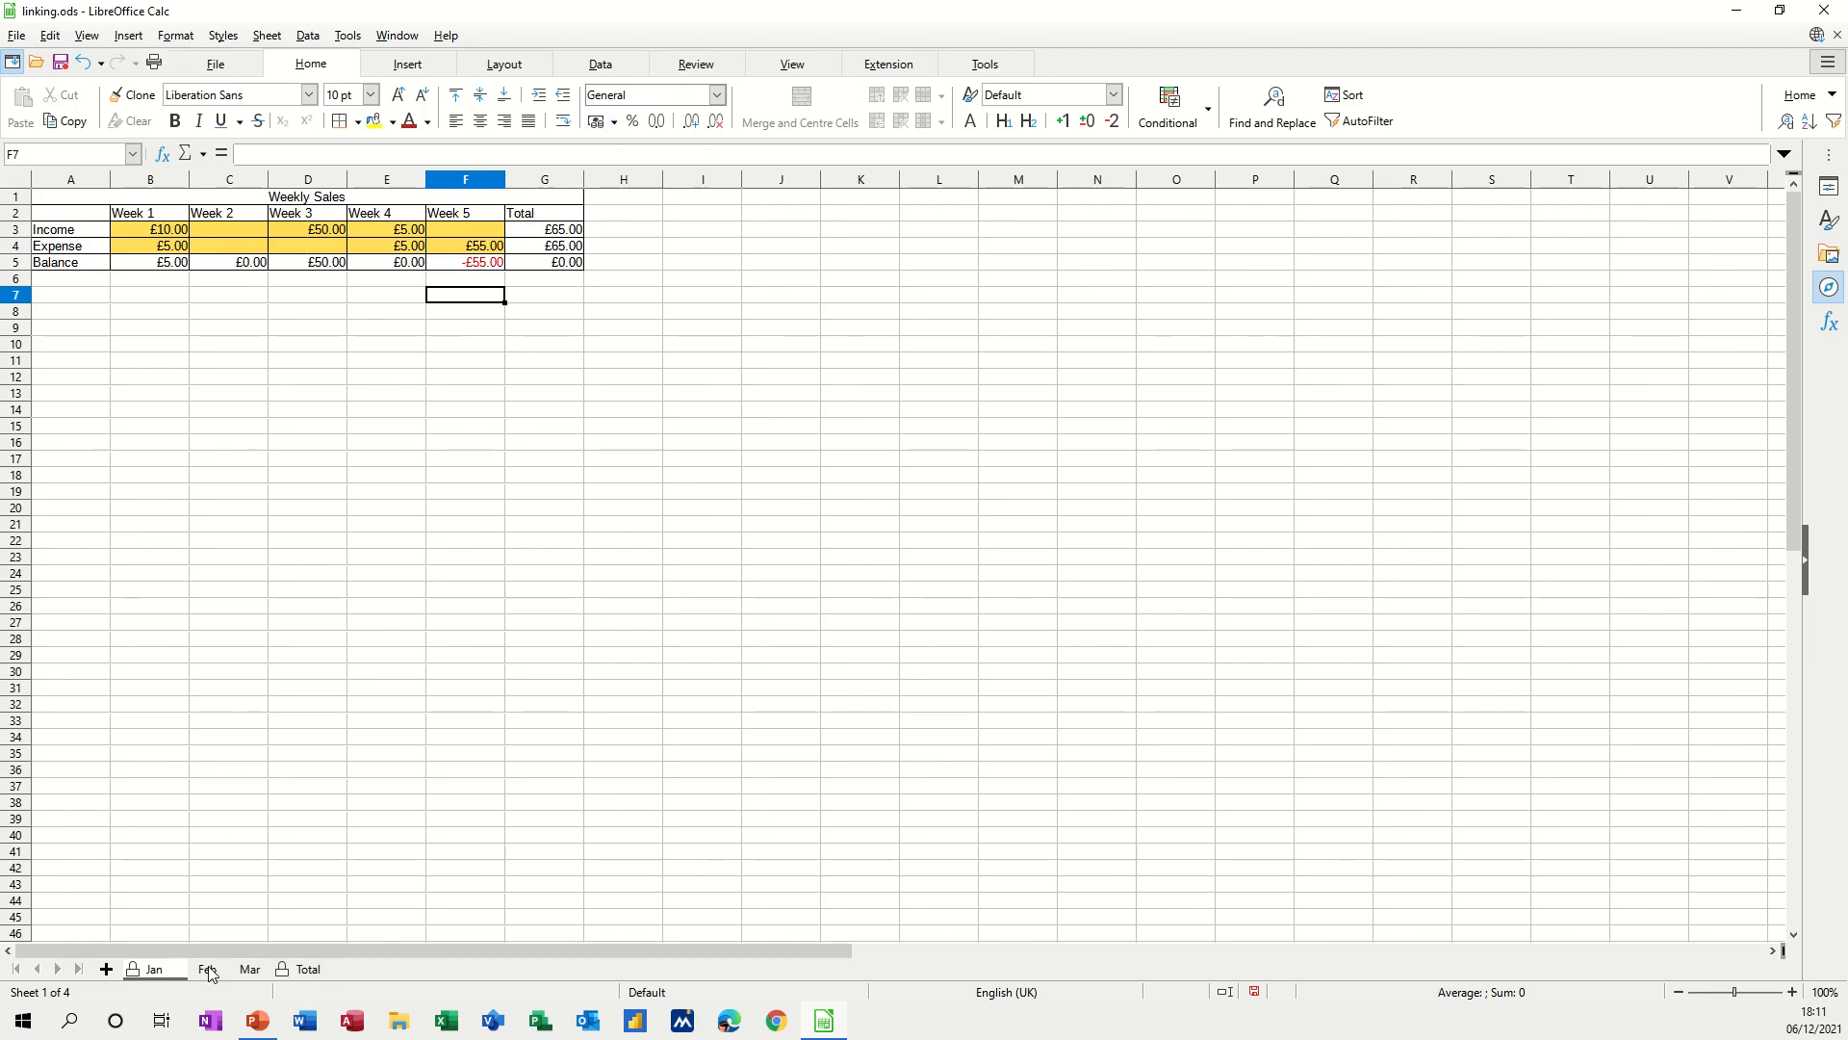
Turn off cell protection for the yellow income and expense cells B3:F4 on the Feb sheet
left_click(208, 969)
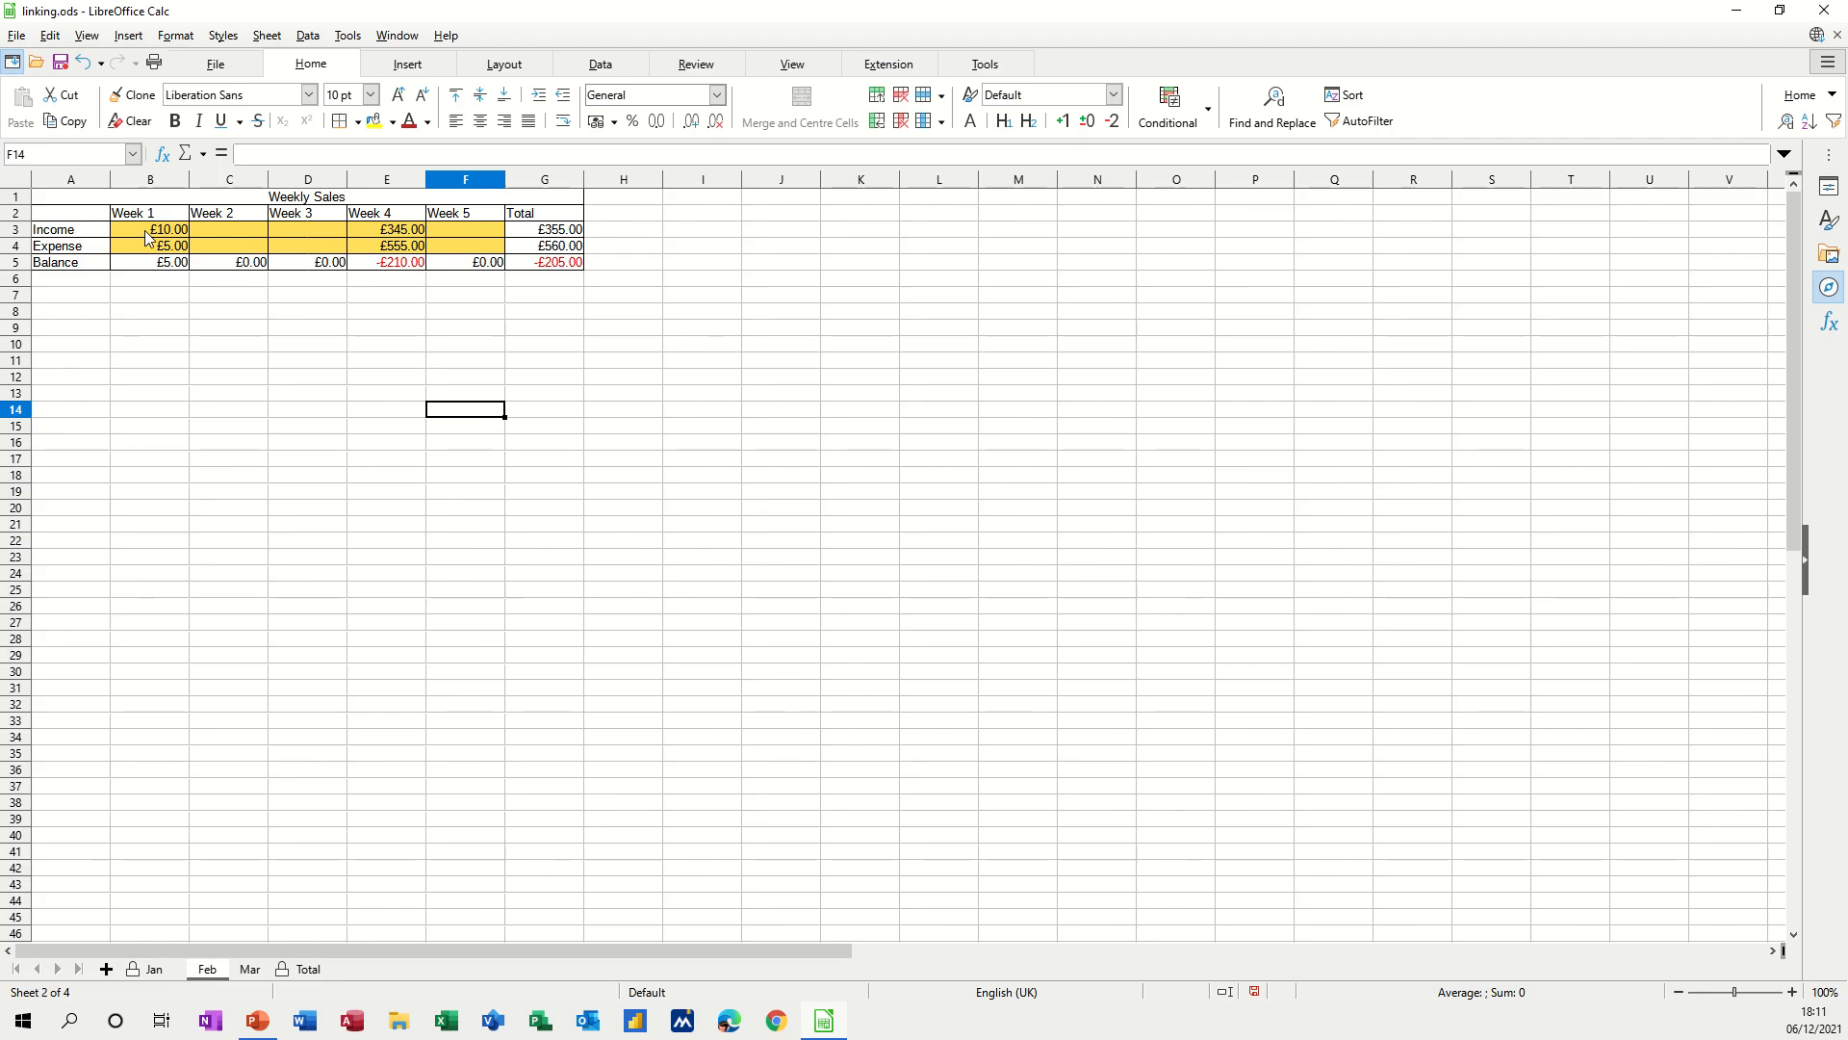
left_click_drag(146, 237, 444, 251)
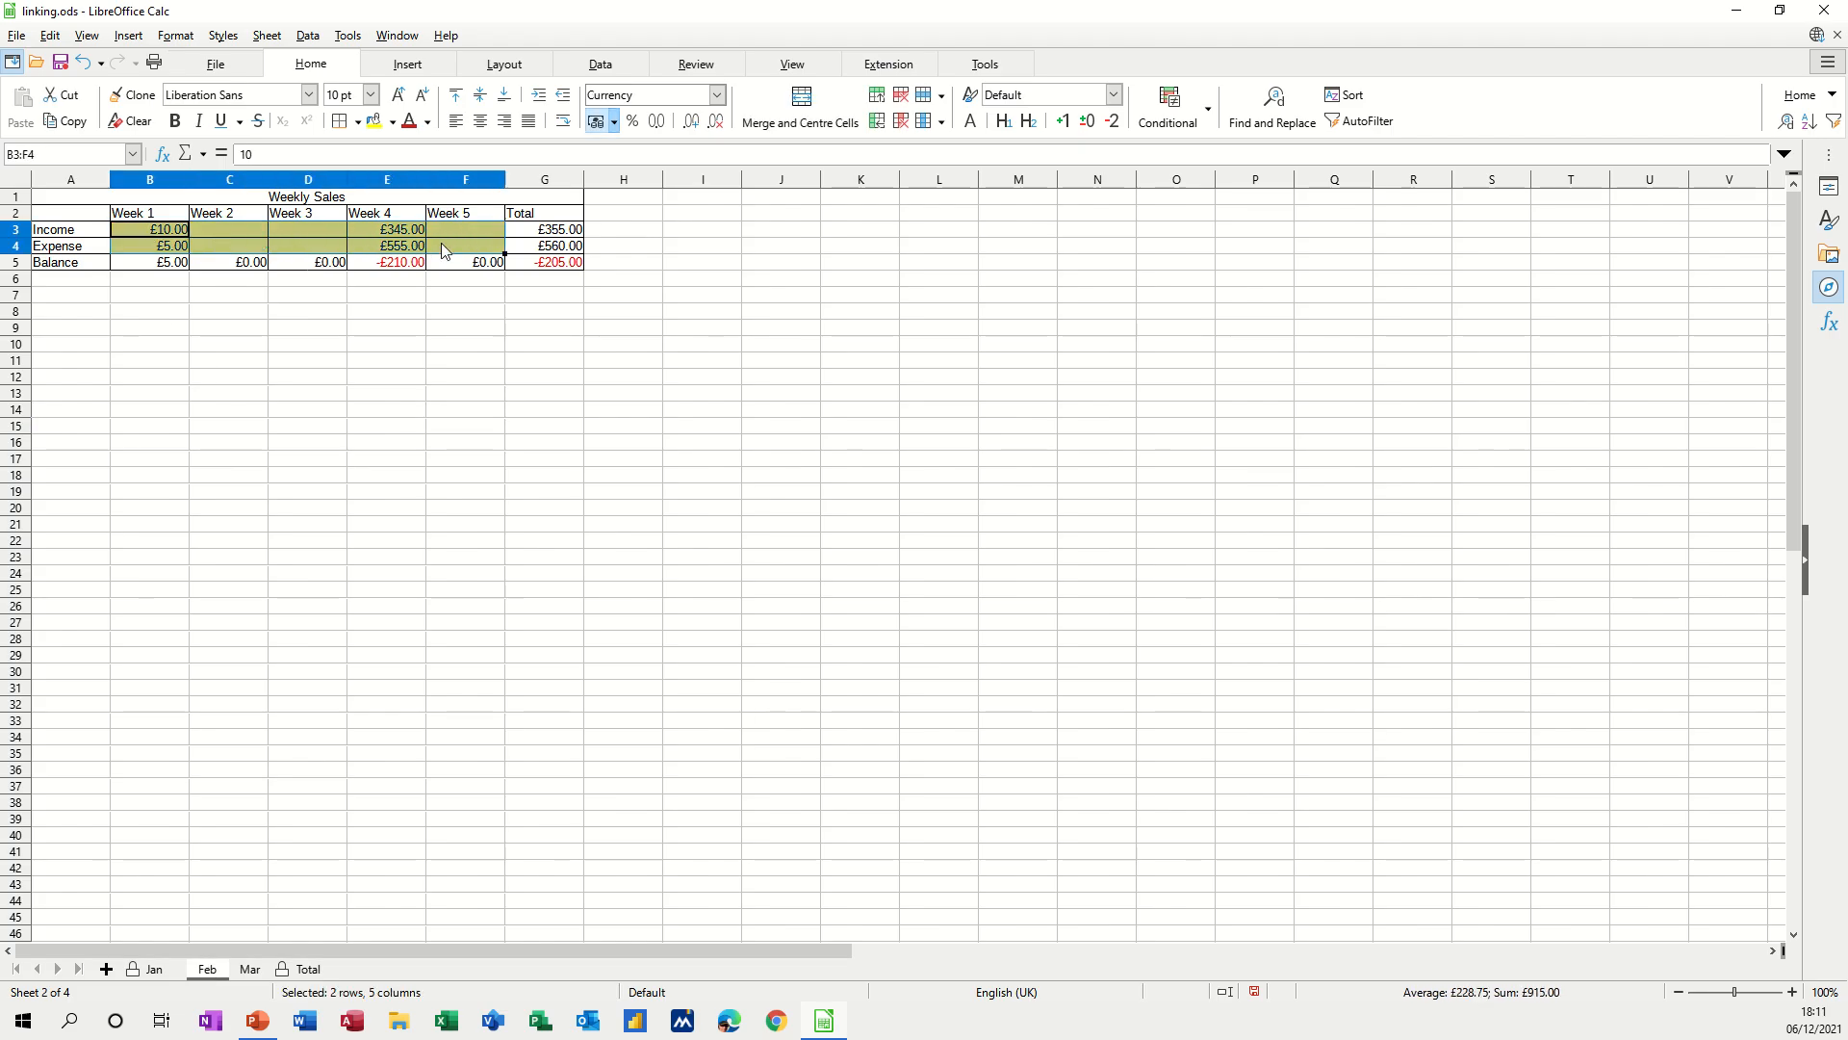
left_click(53, 38)
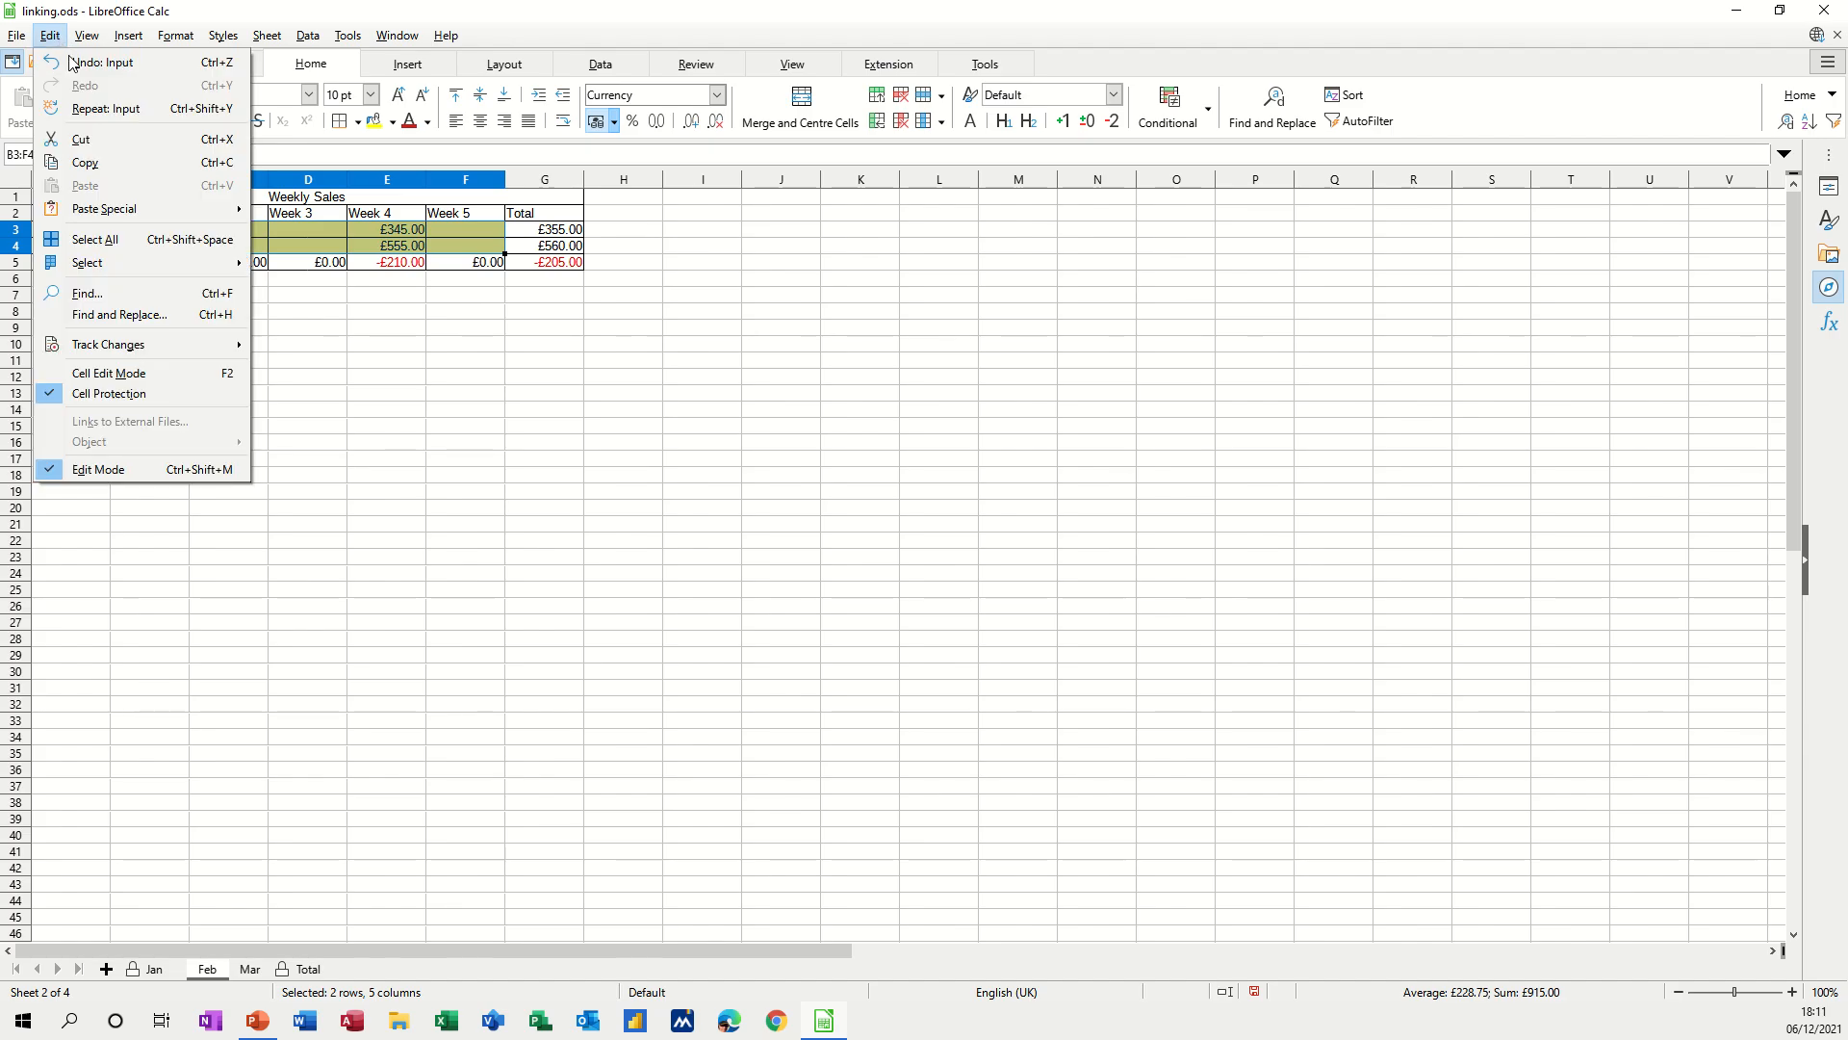
left_click(119, 395)
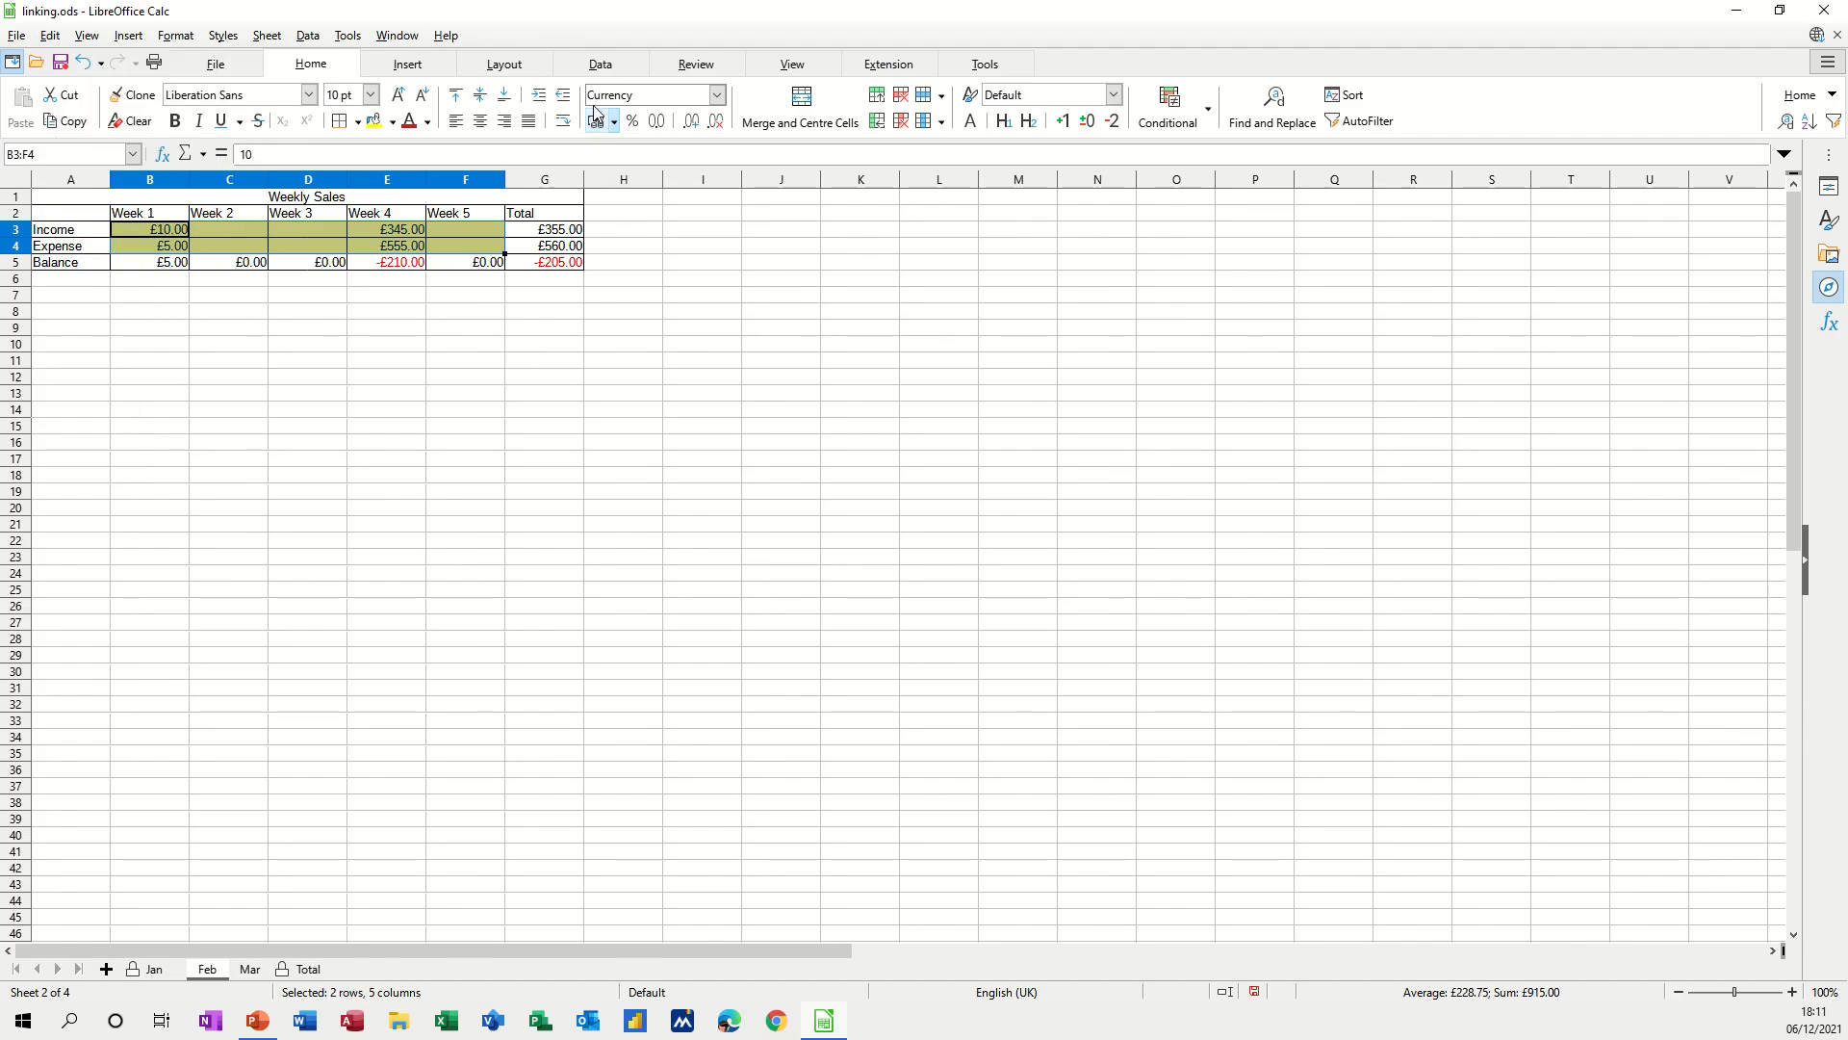
Protect the Feb sheet without a password, keeping the default user permissions
left_click(693, 65)
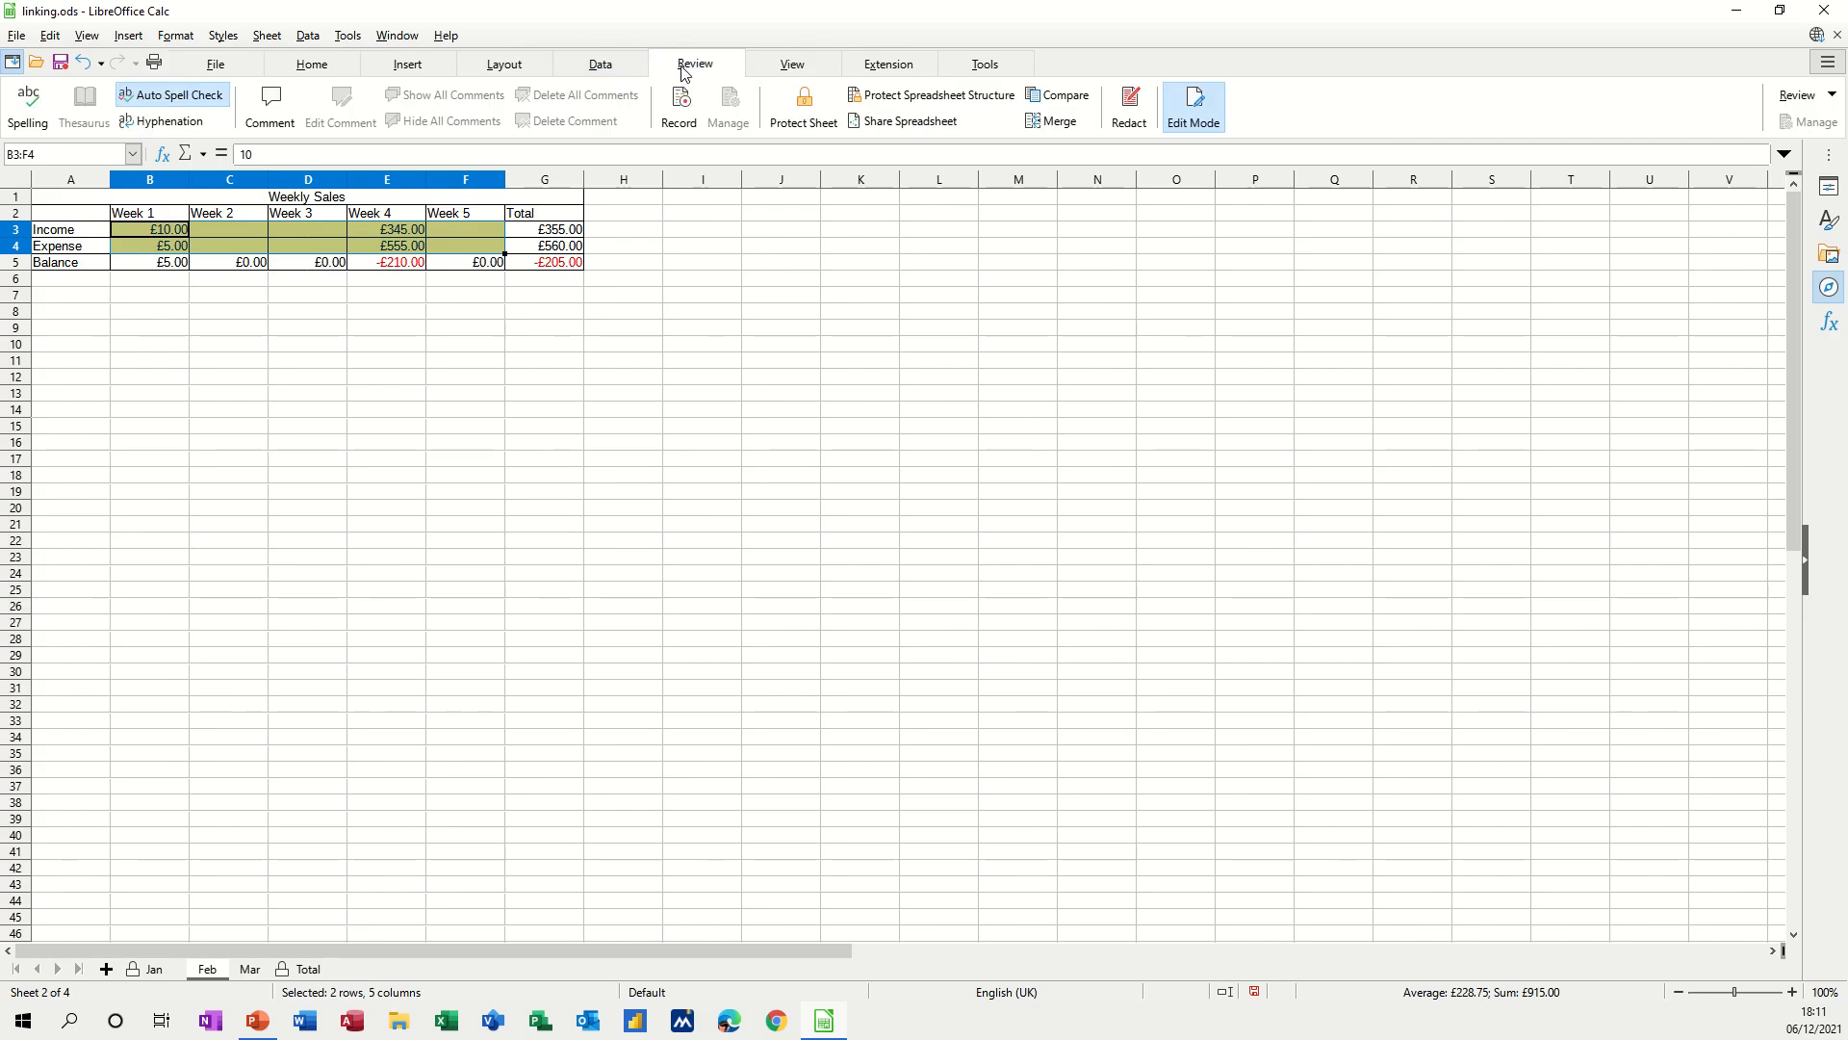
left_click(807, 109)
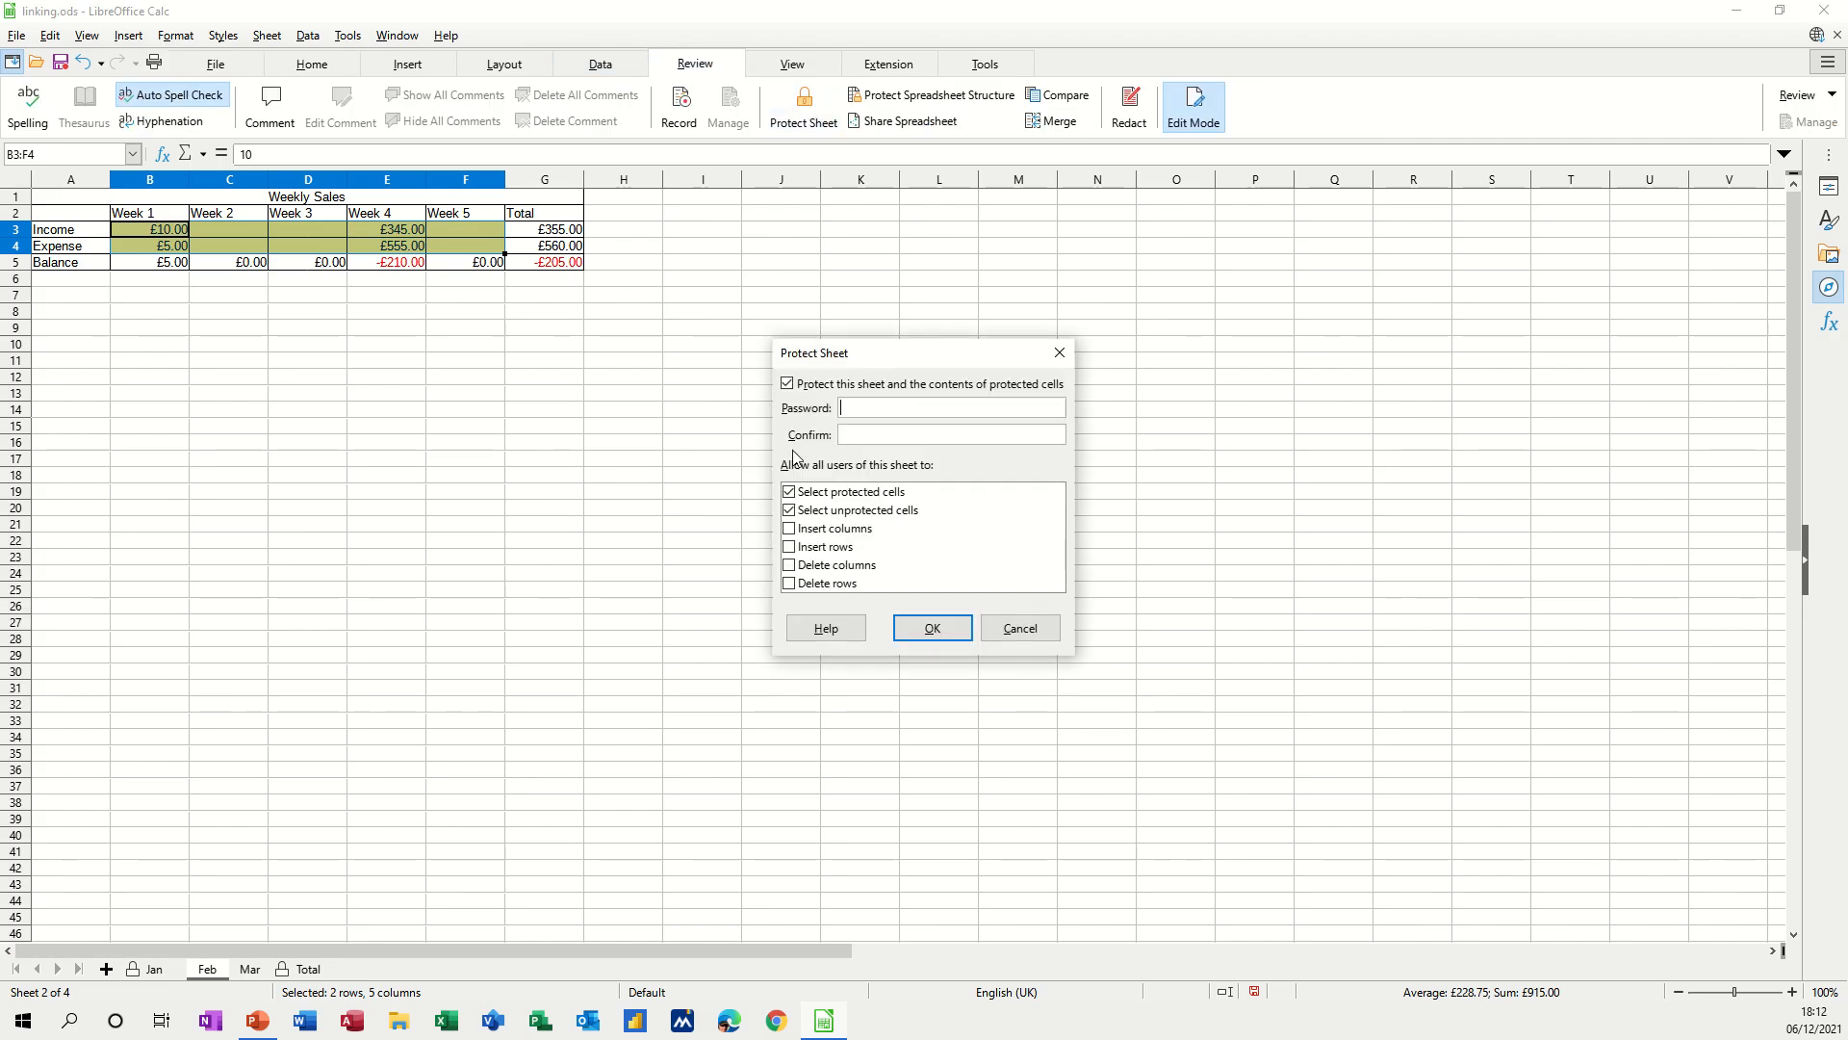
left_click(915, 632)
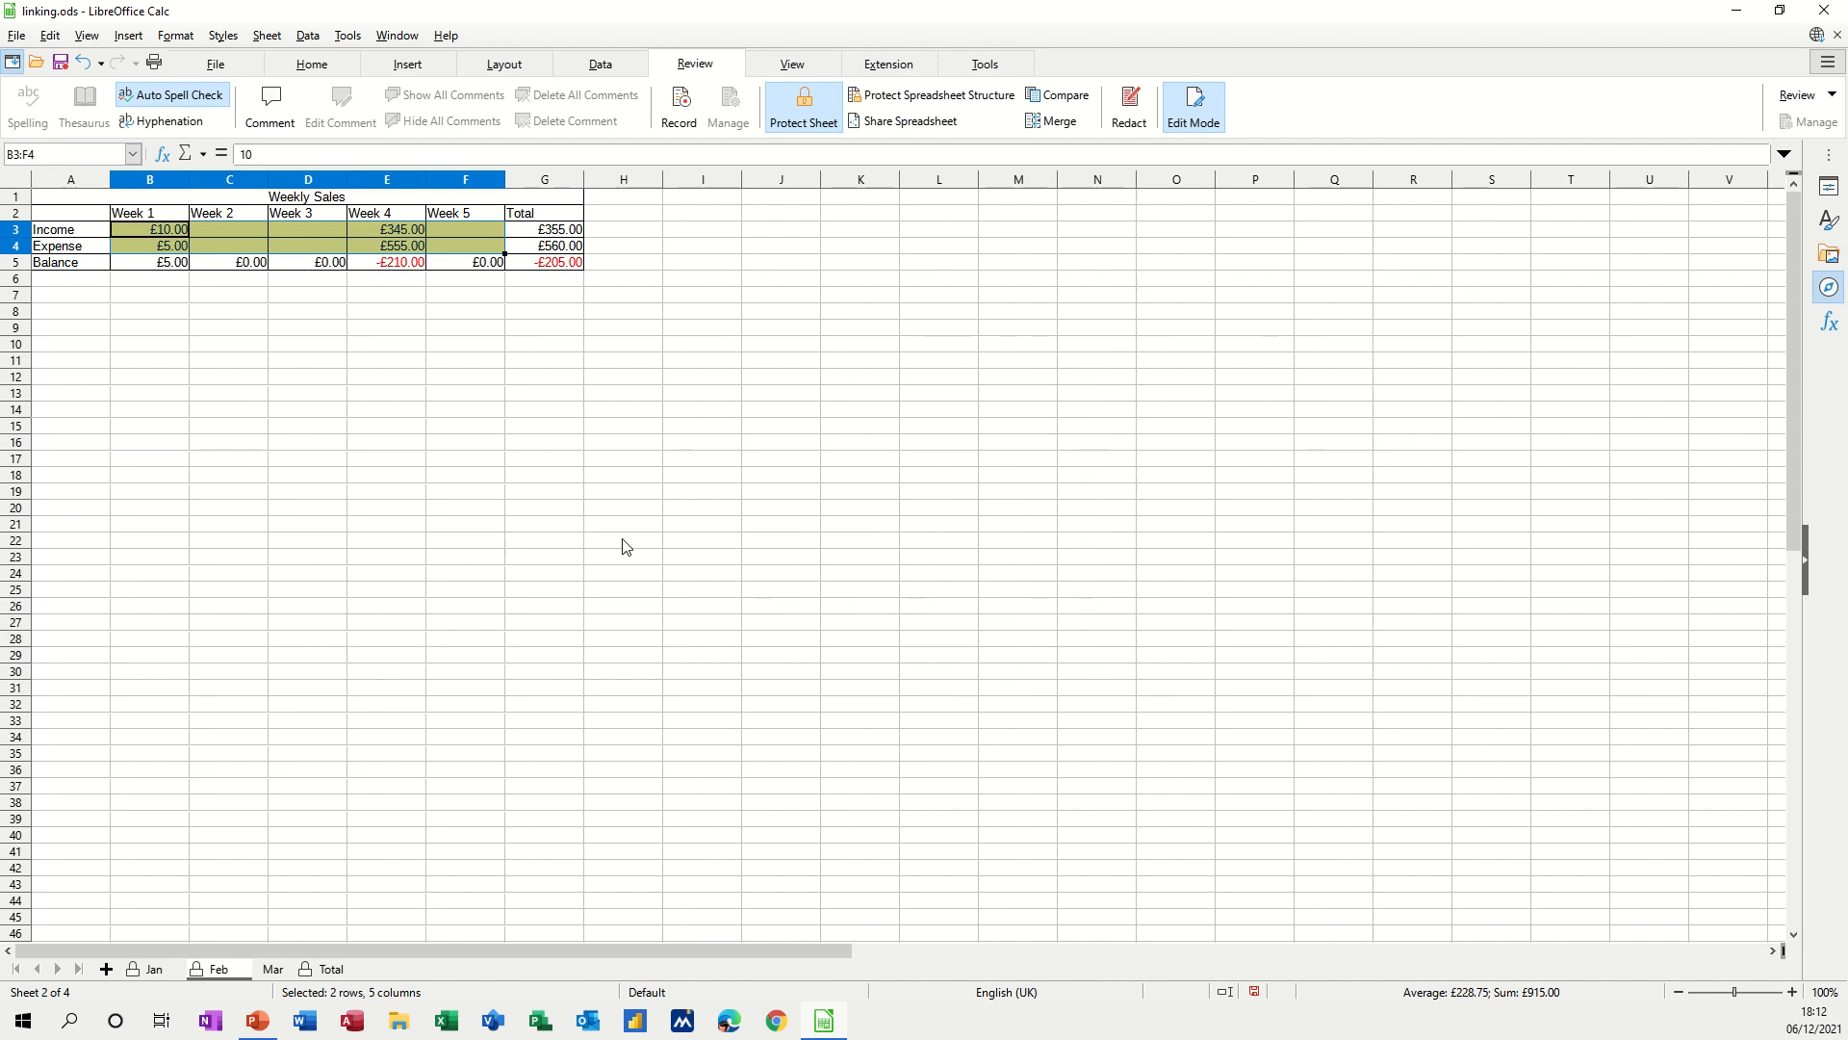
Test the Feb sheet's protection by trying to edit empty cell F18, and enter 56 in the Week 3 income cell D3
double_click(465, 479)
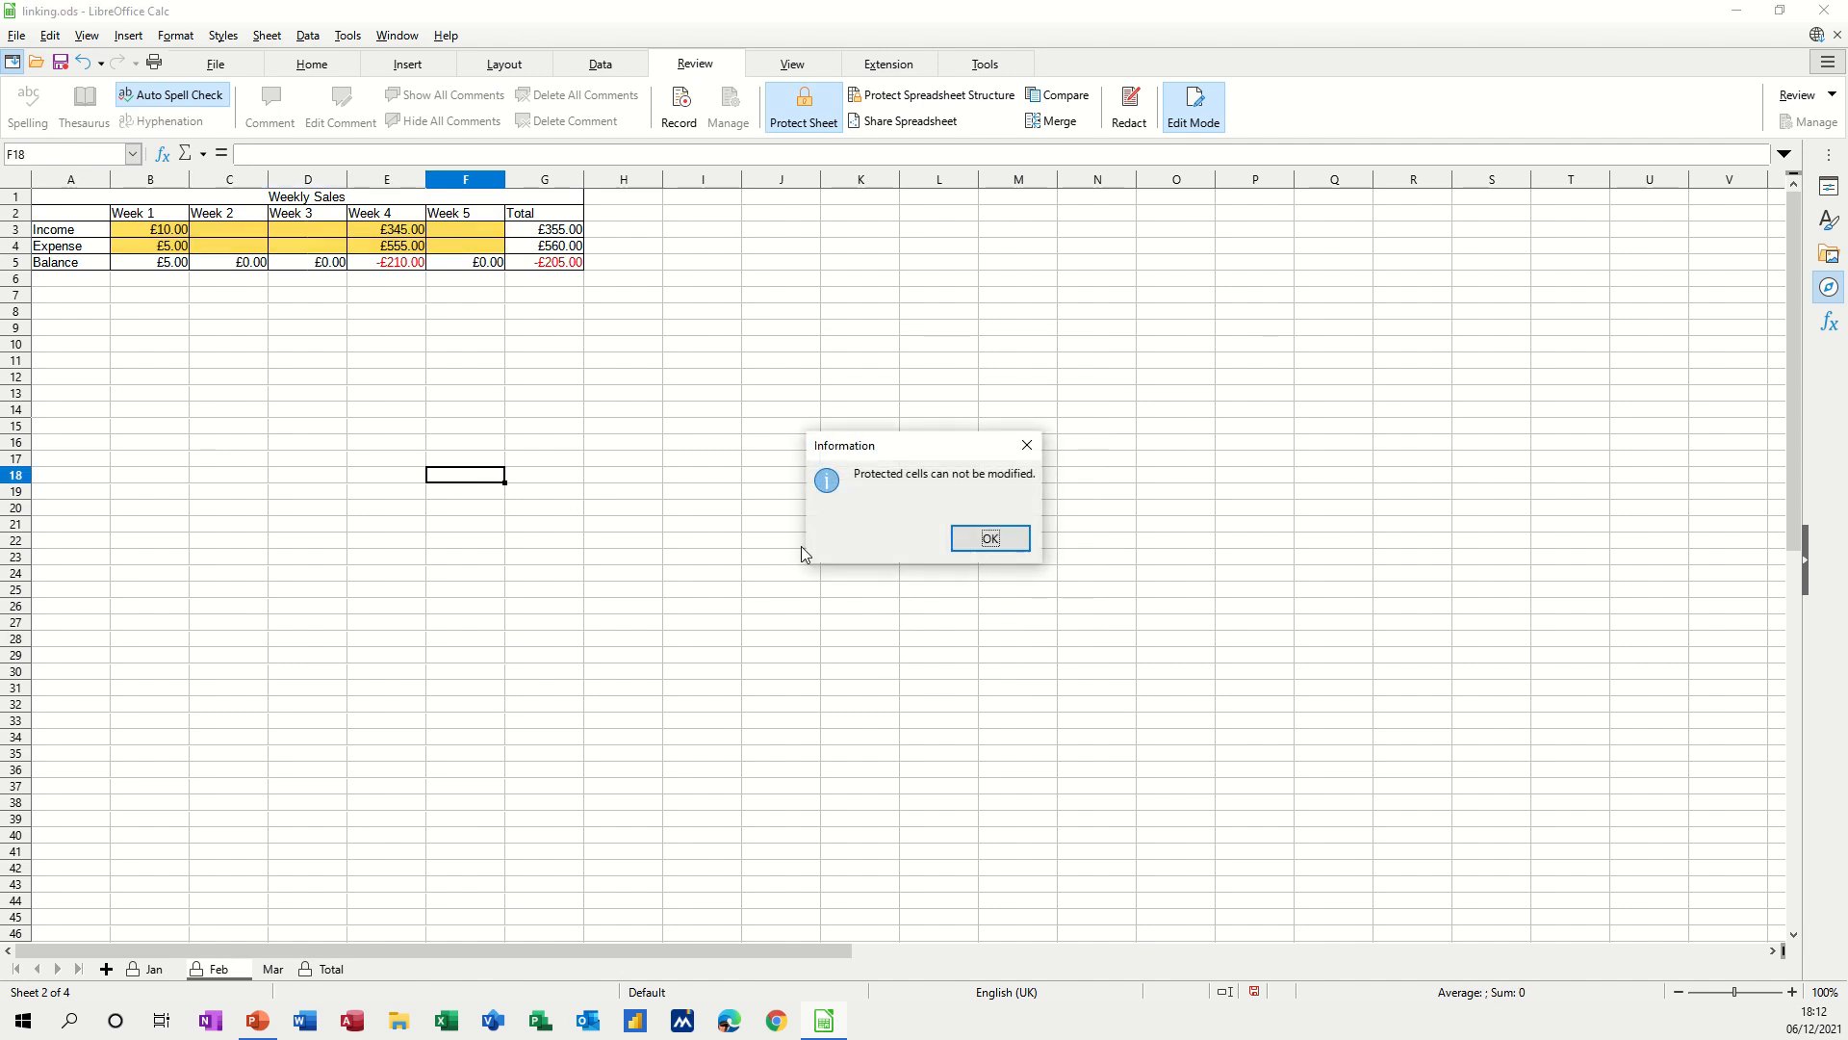
left_click(953, 538)
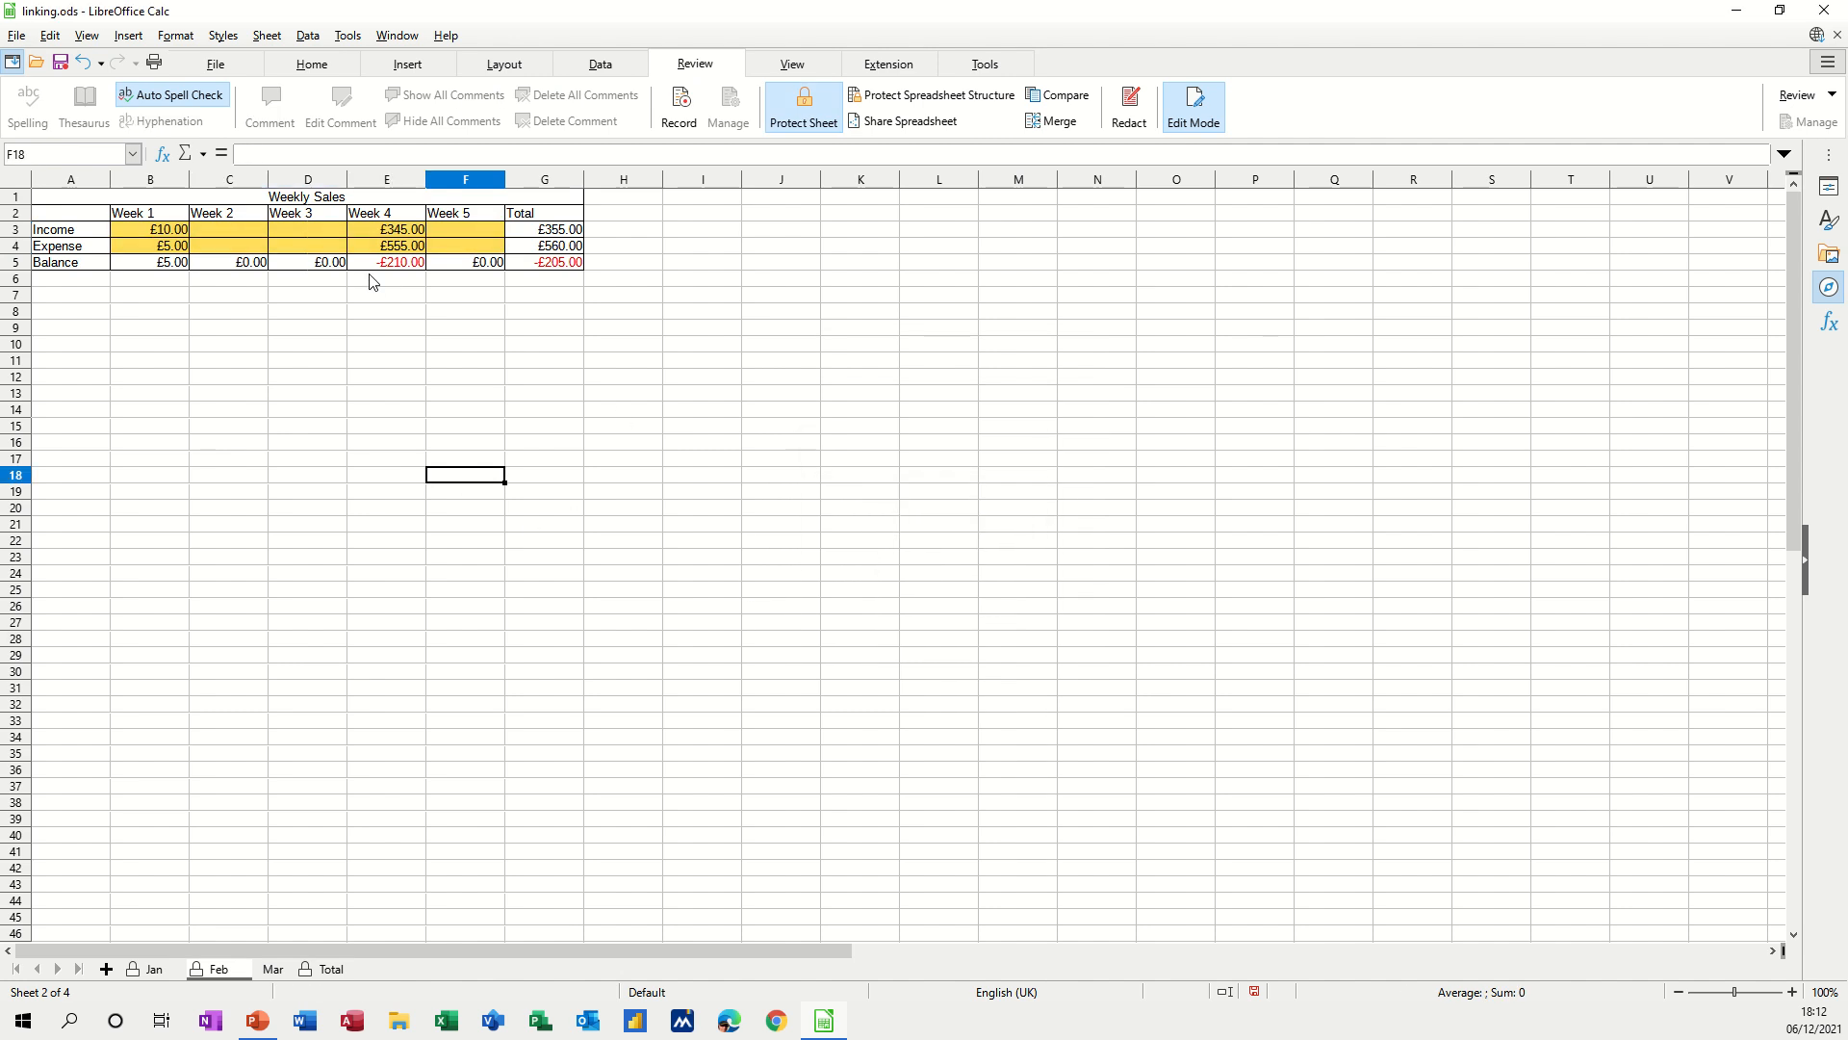
left_click(315, 228)
type("56")
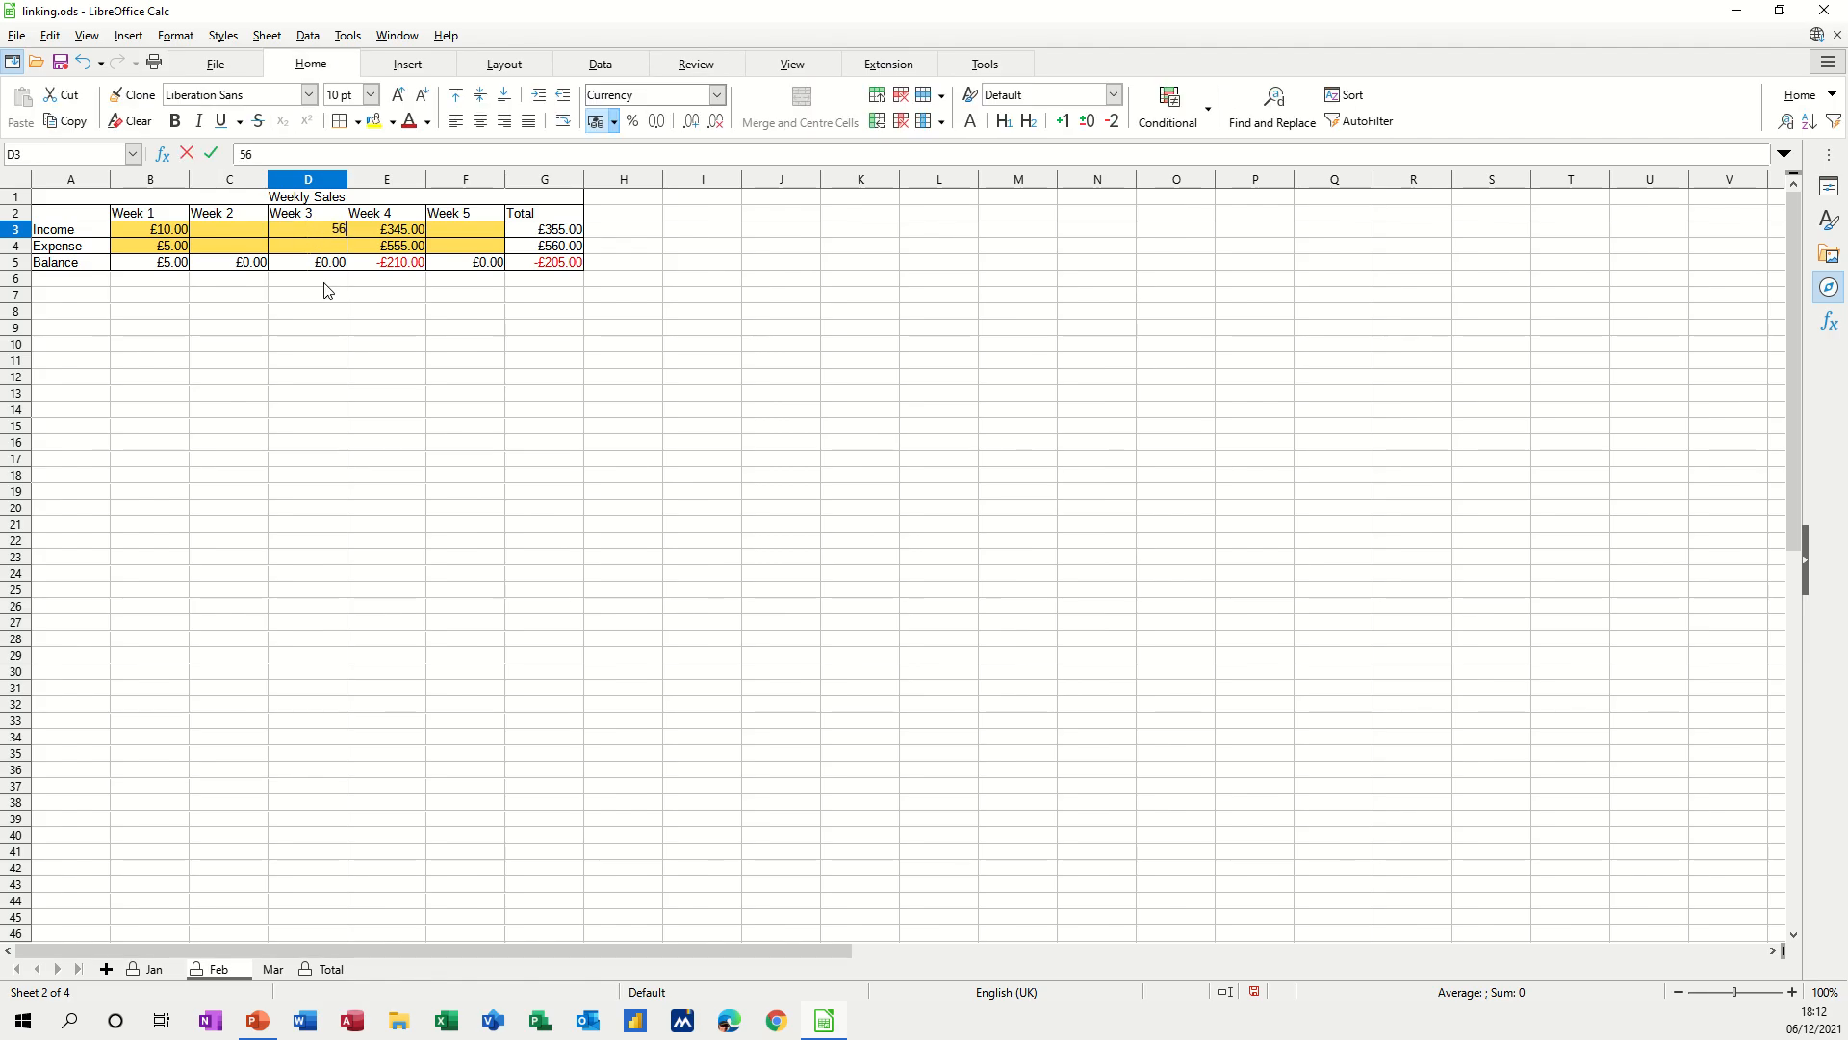
left_click(329, 310)
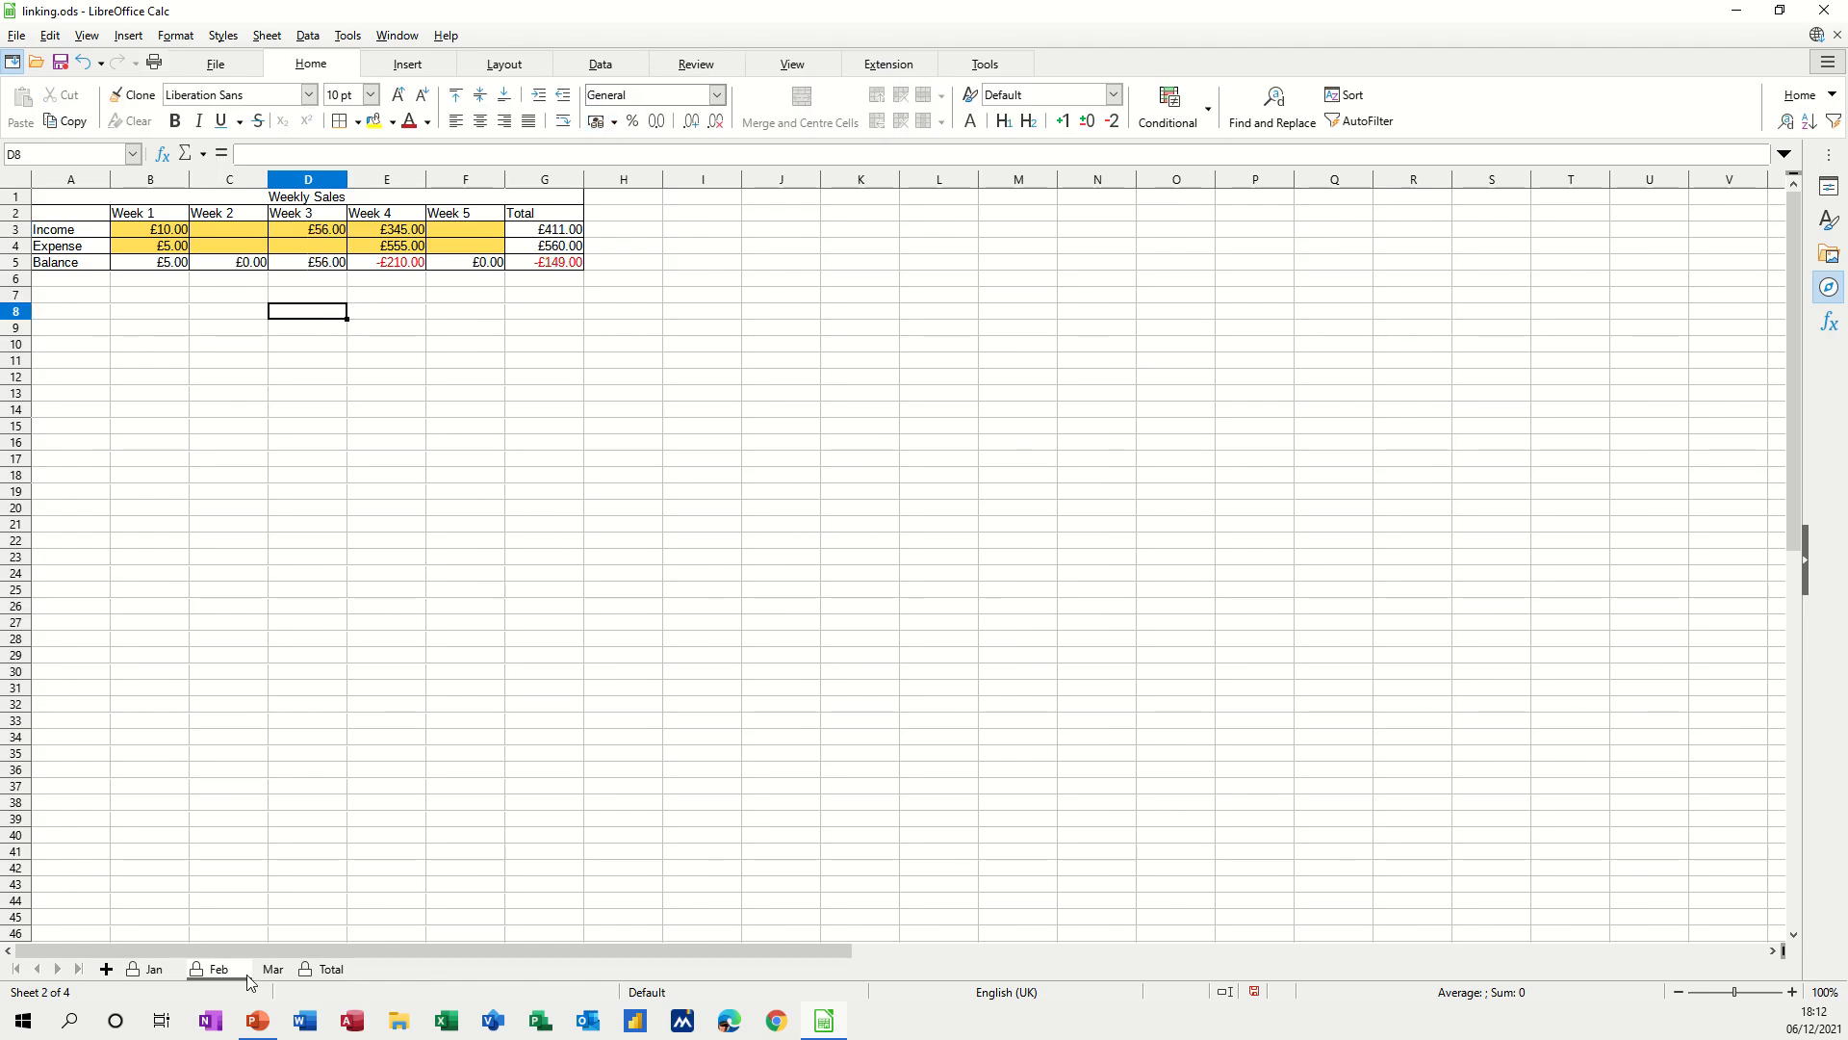
Turn off cell protection for the yellow income and expense cells B3:F4 on the Mar sheet
left_click(273, 970)
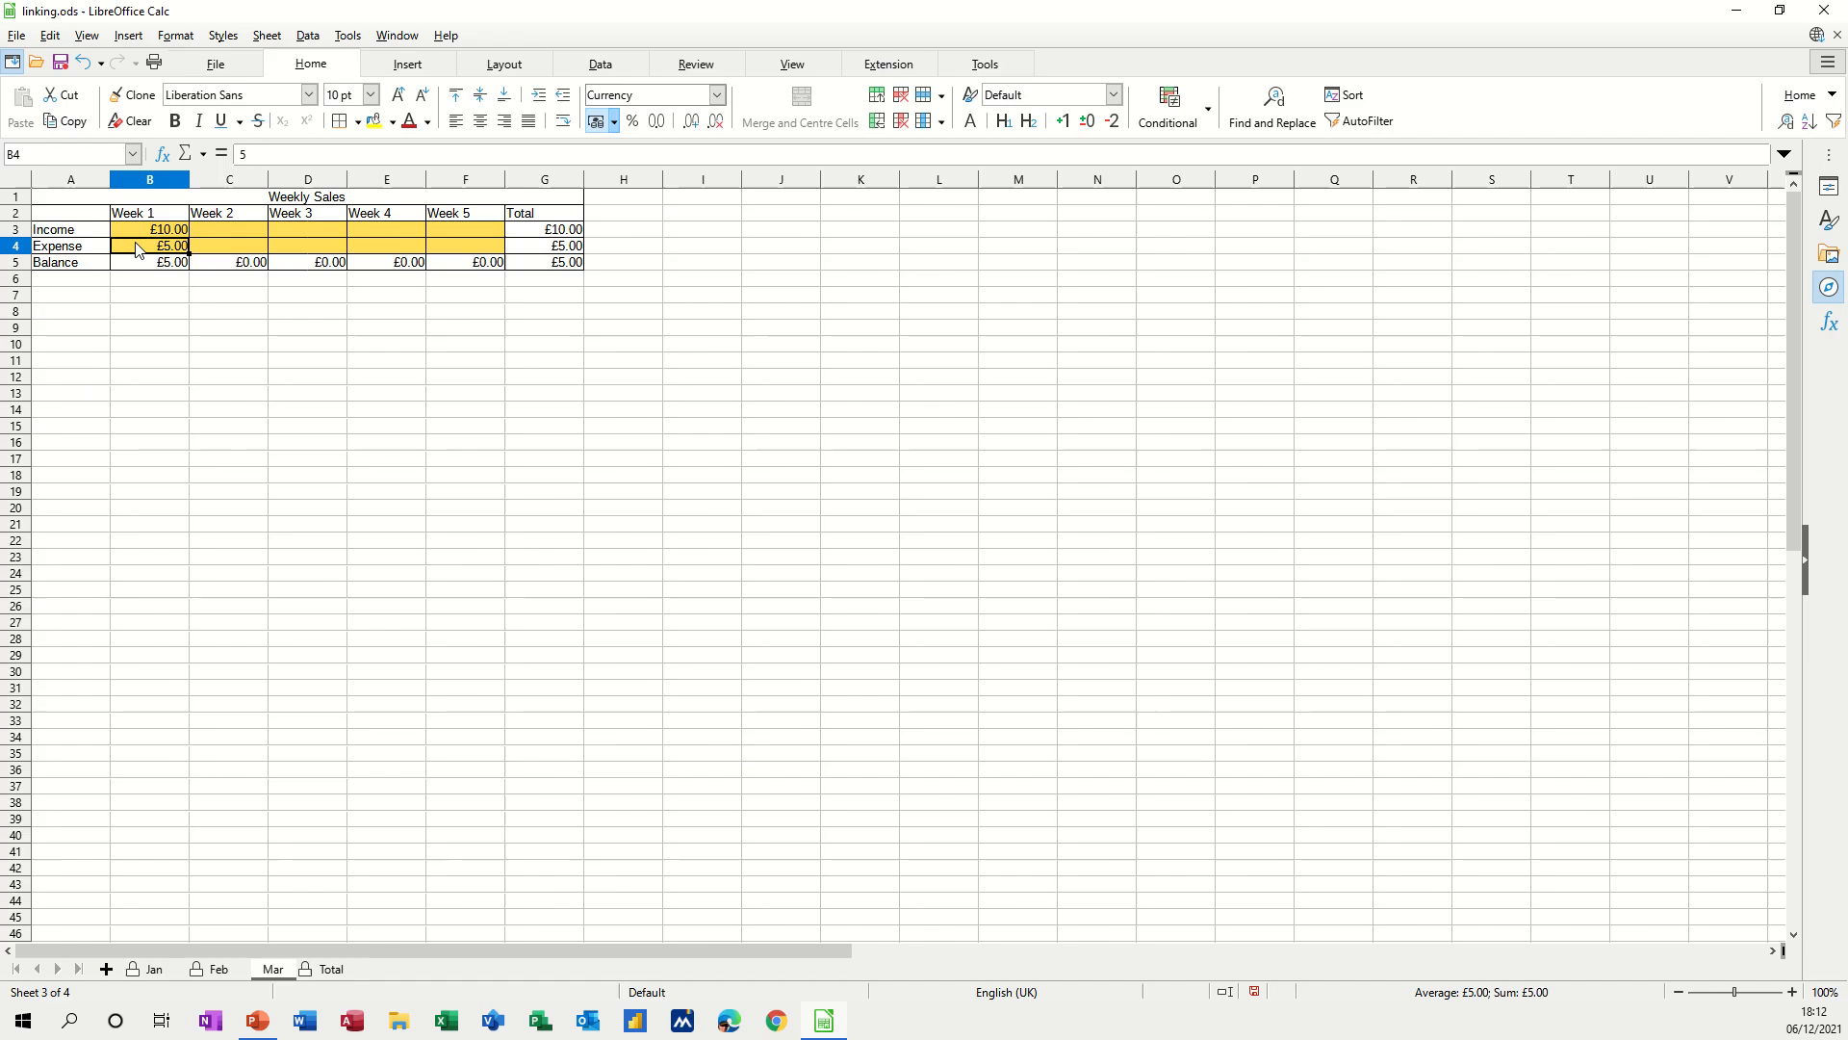
left_click_drag(135, 228, 435, 252)
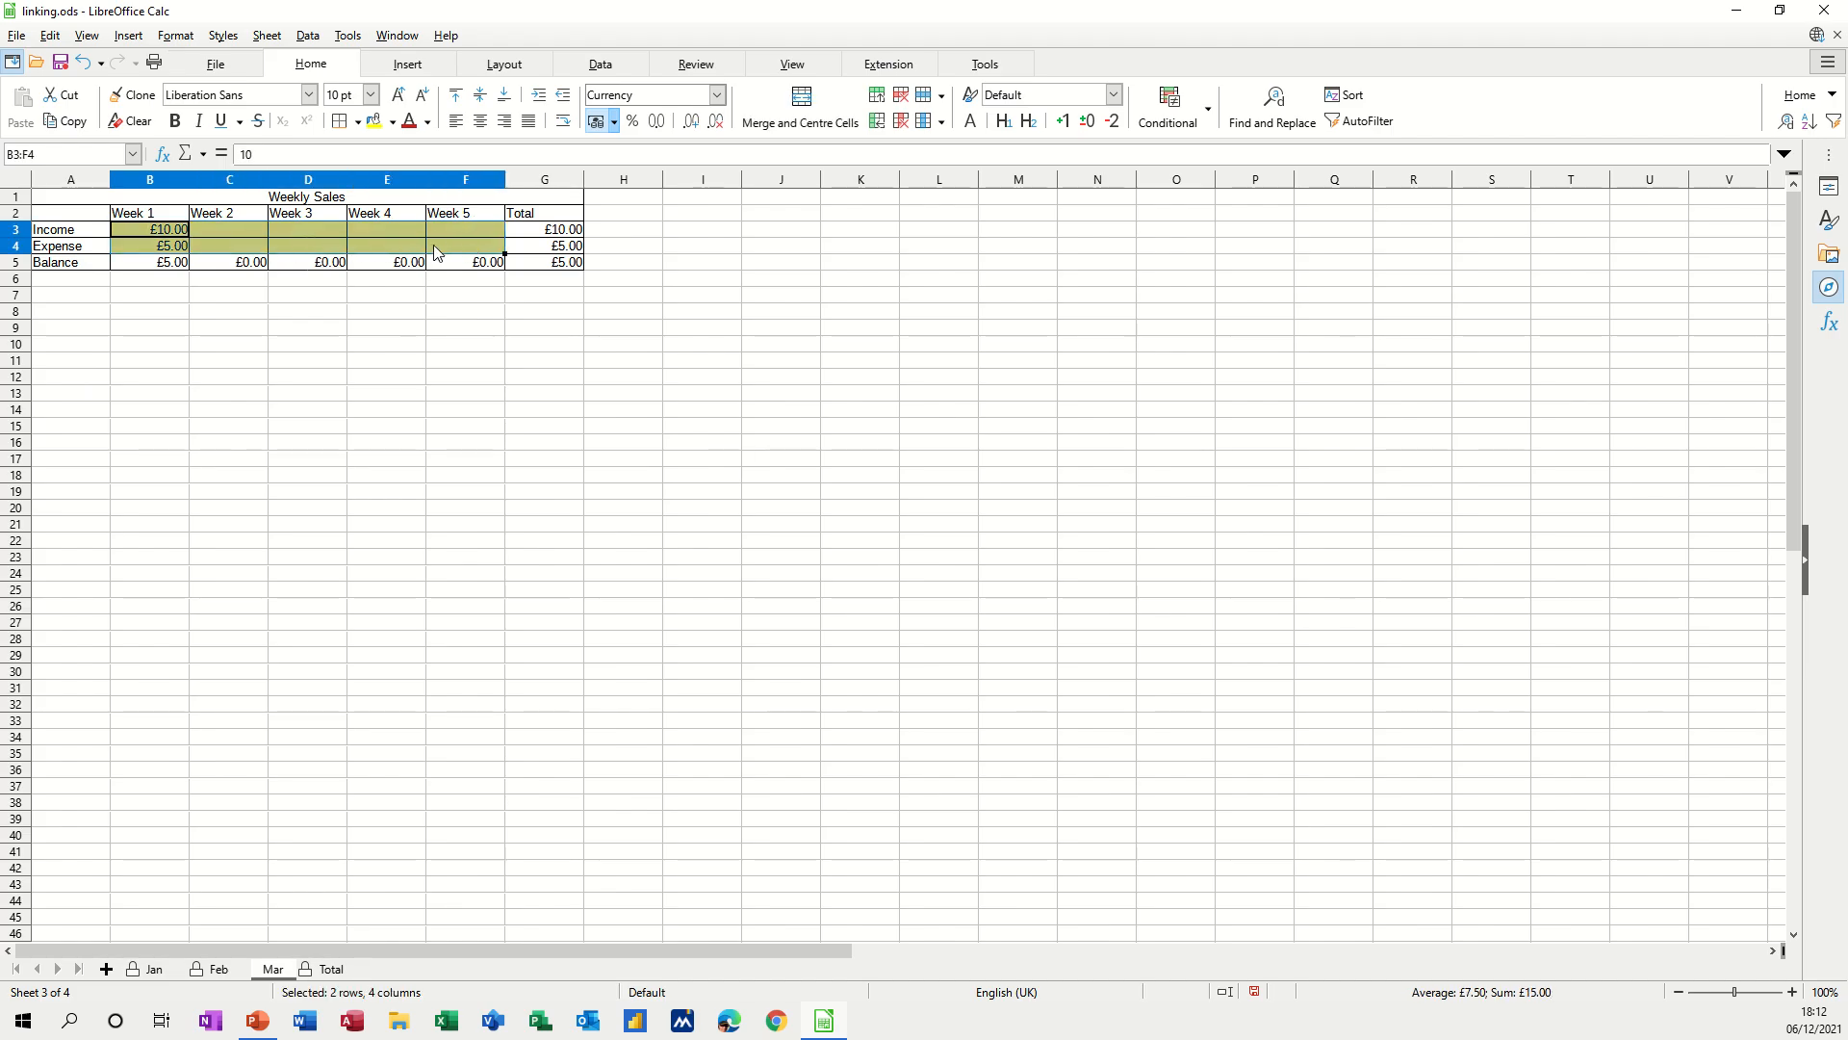
left_click(53, 36)
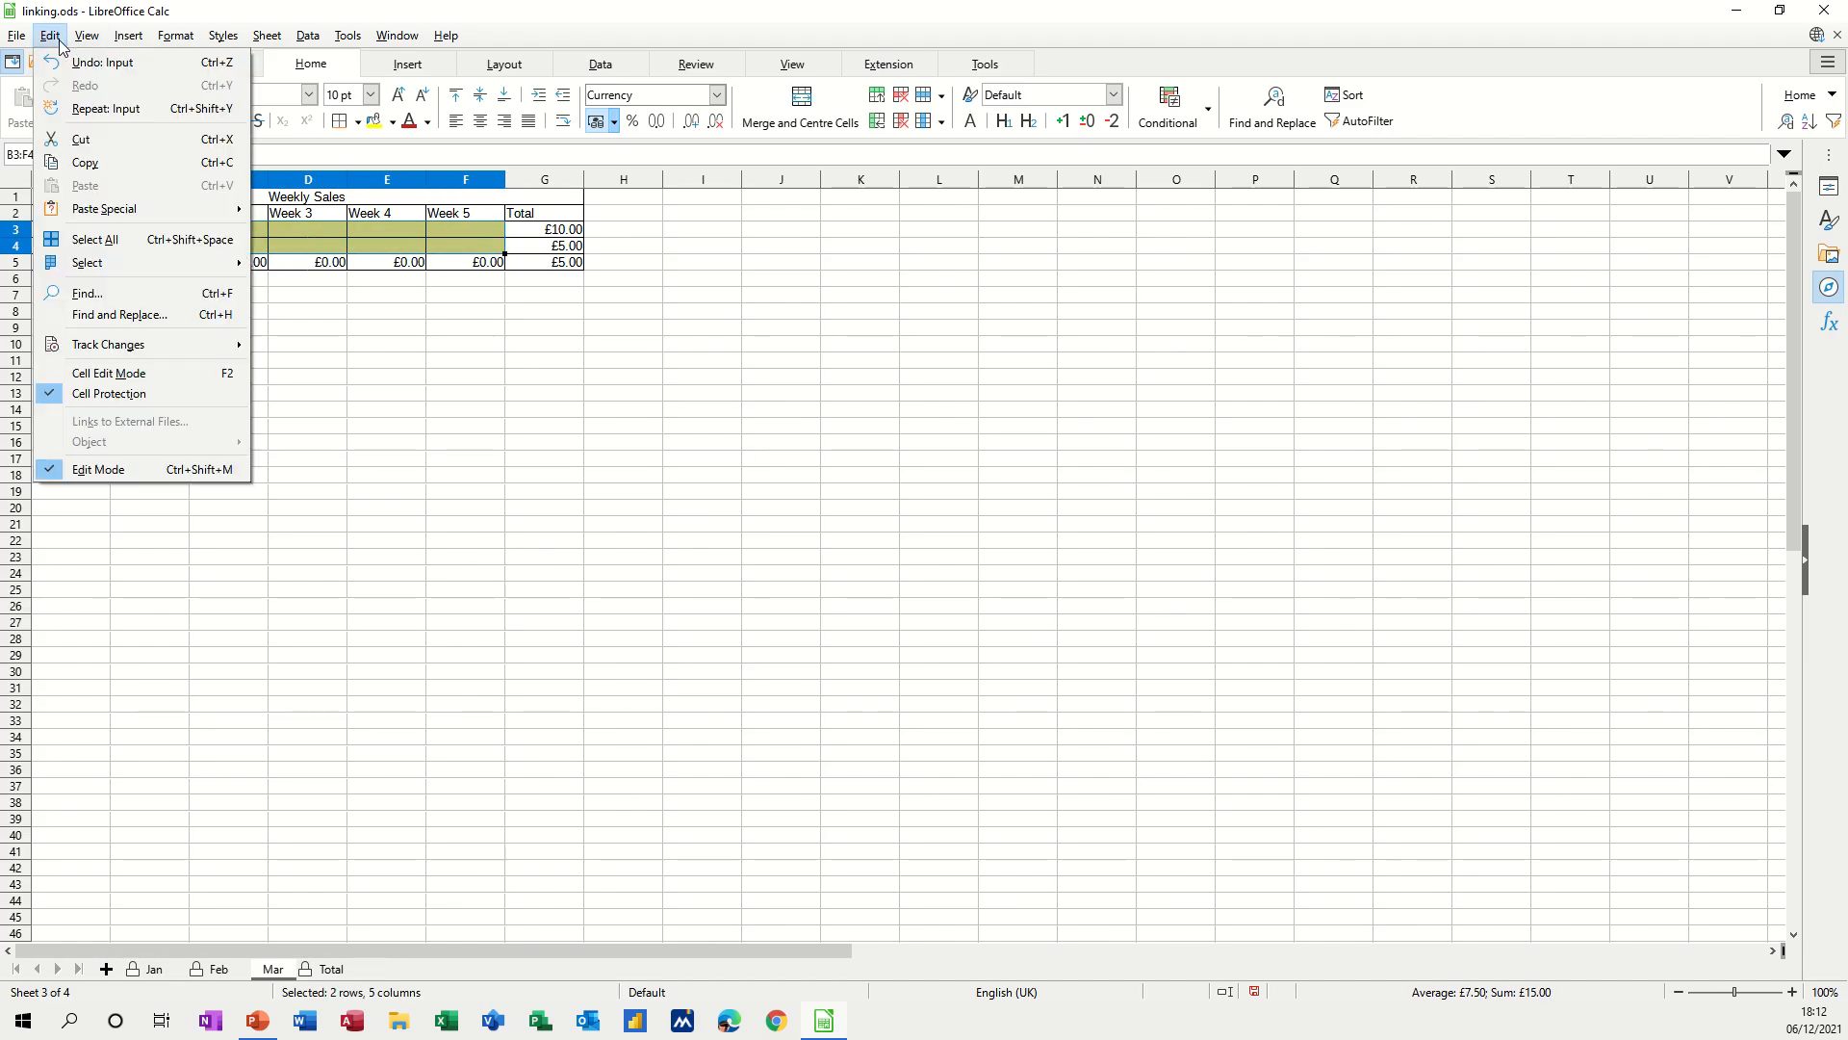
left_click(107, 397)
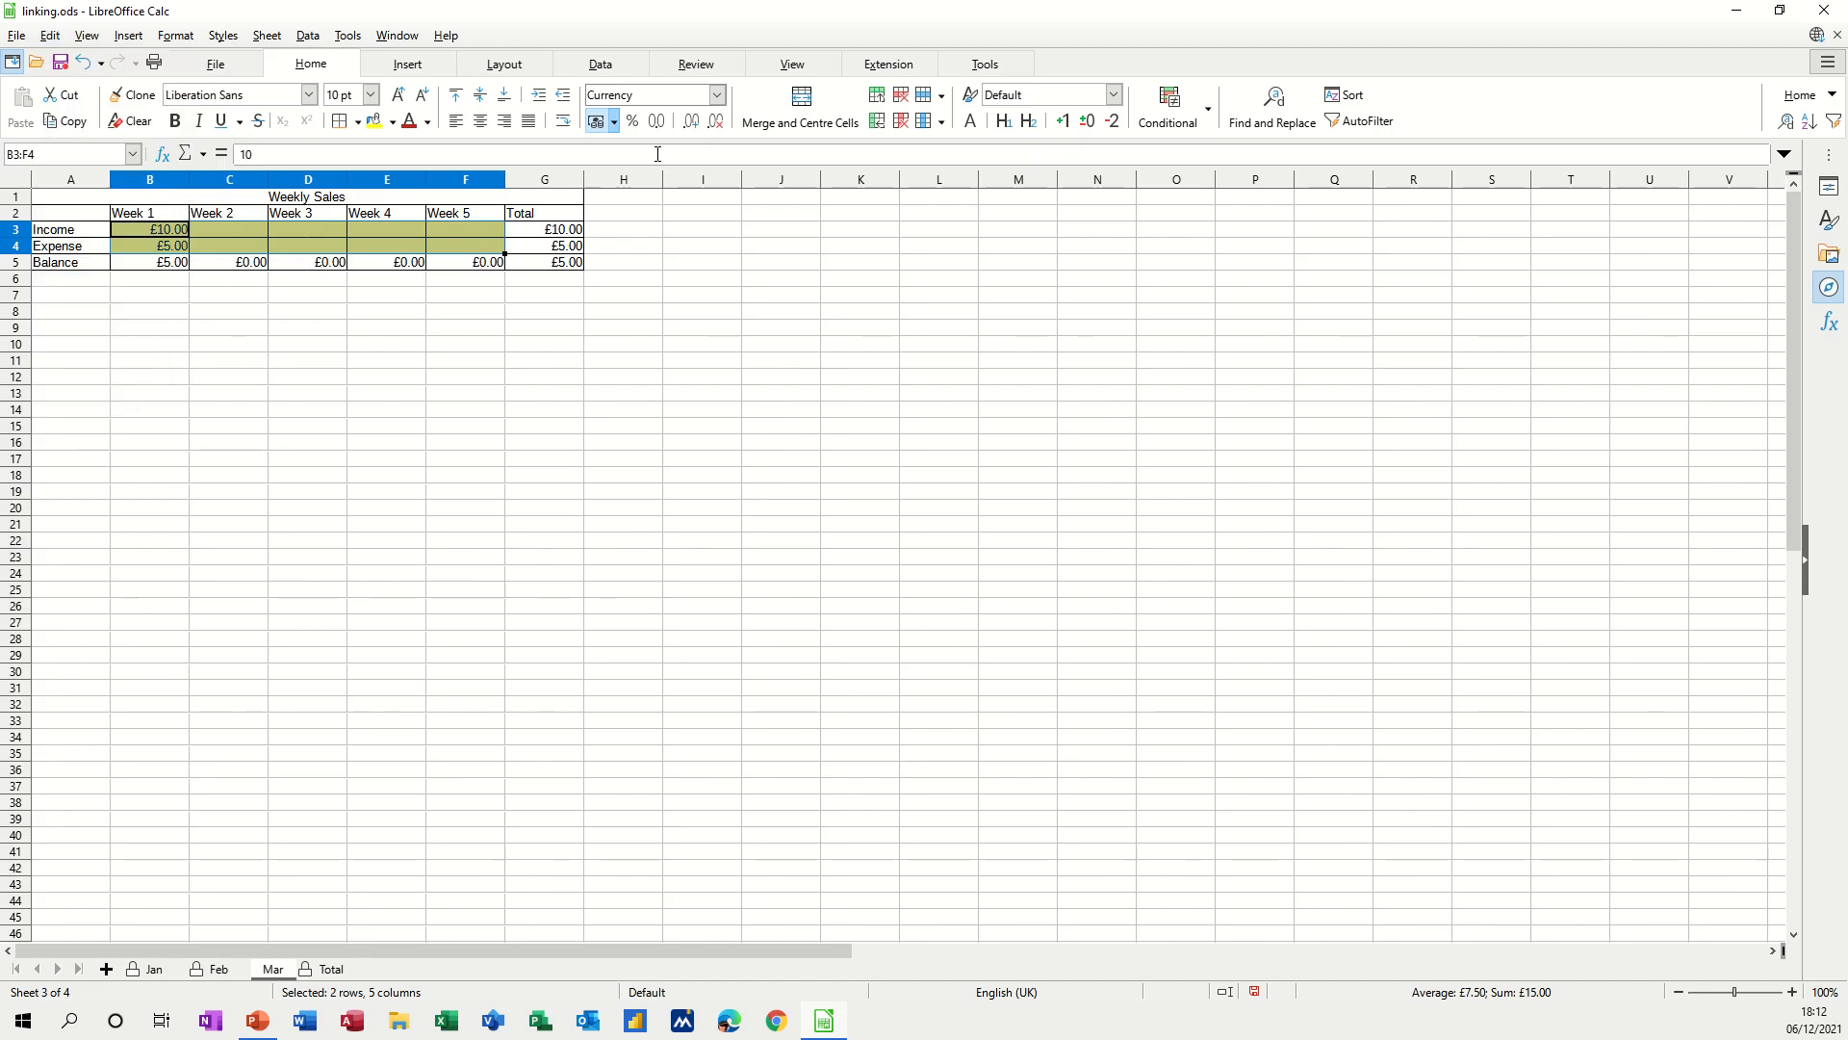
Protect the Mar sheet without a password, keeping the default user permissions
left_click(695, 64)
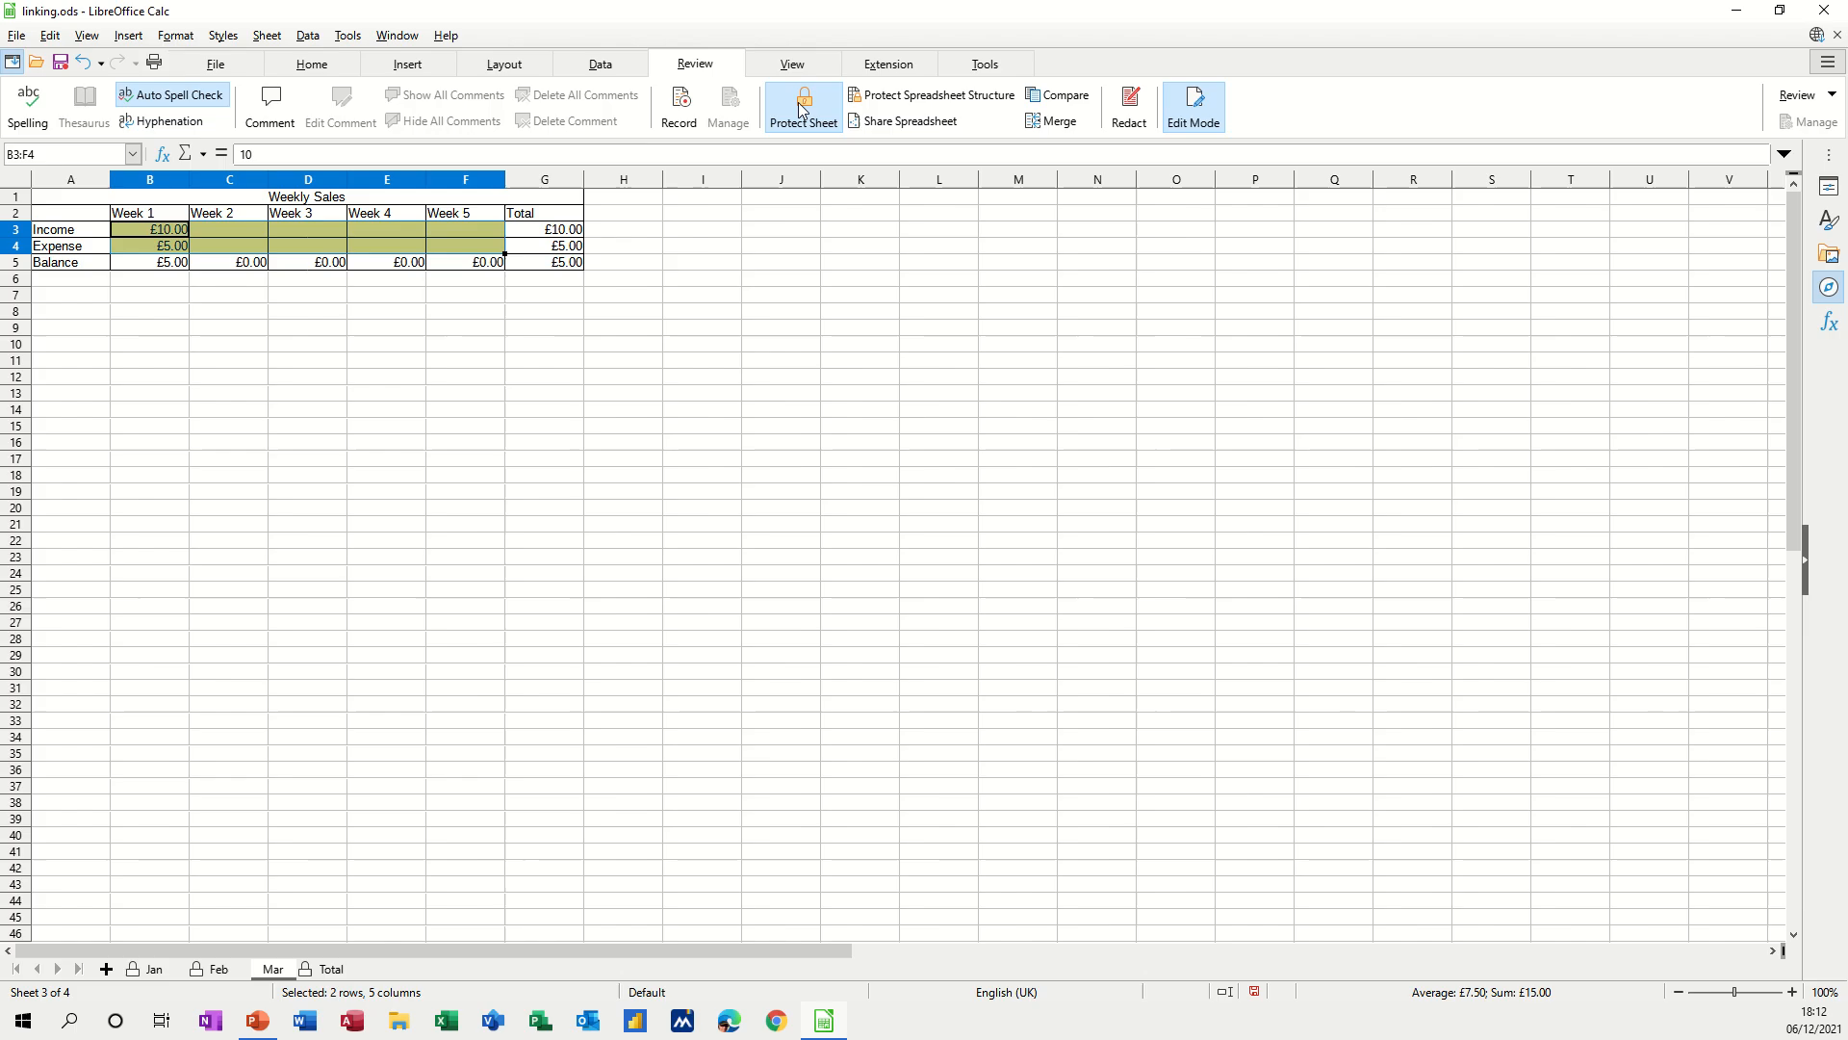
left_click(799, 109)
left_click(926, 630)
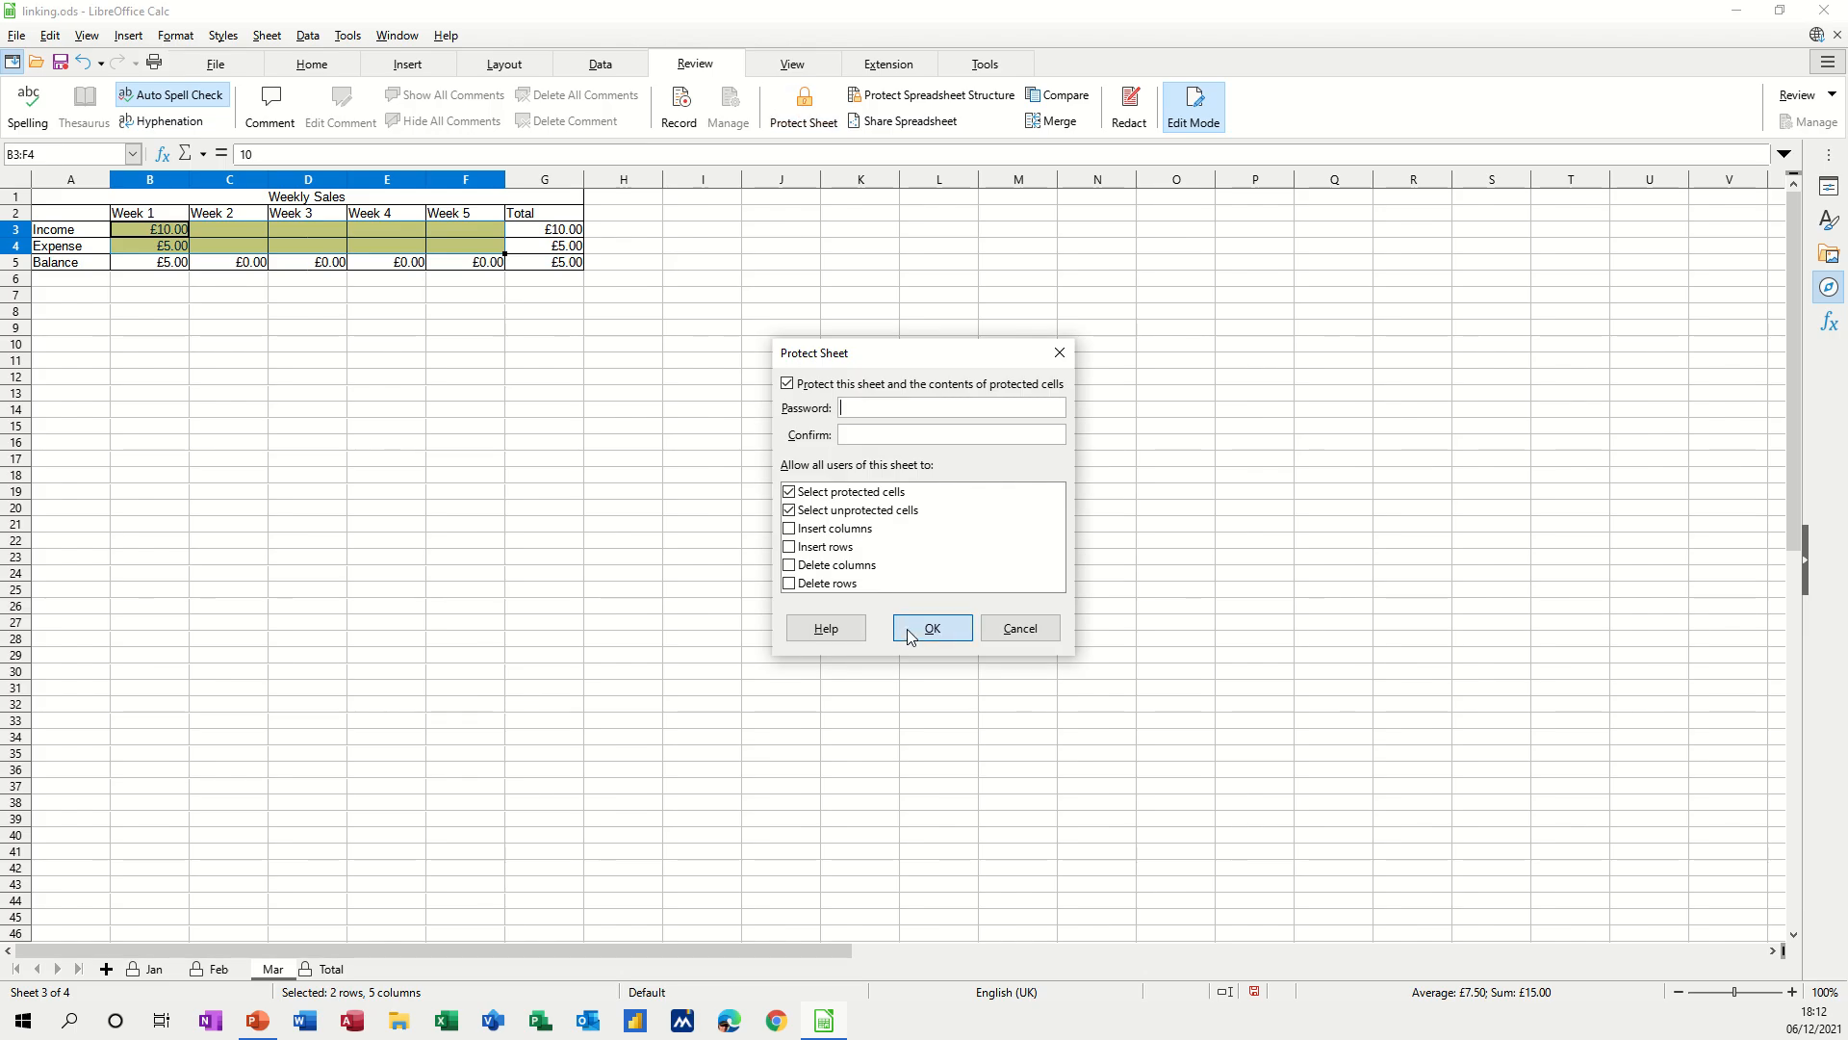
Test the Mar sheet's protection by trying to edit empty cell H18, and enter 67 in the Week 2 expense cell C4
double_click(658, 481)
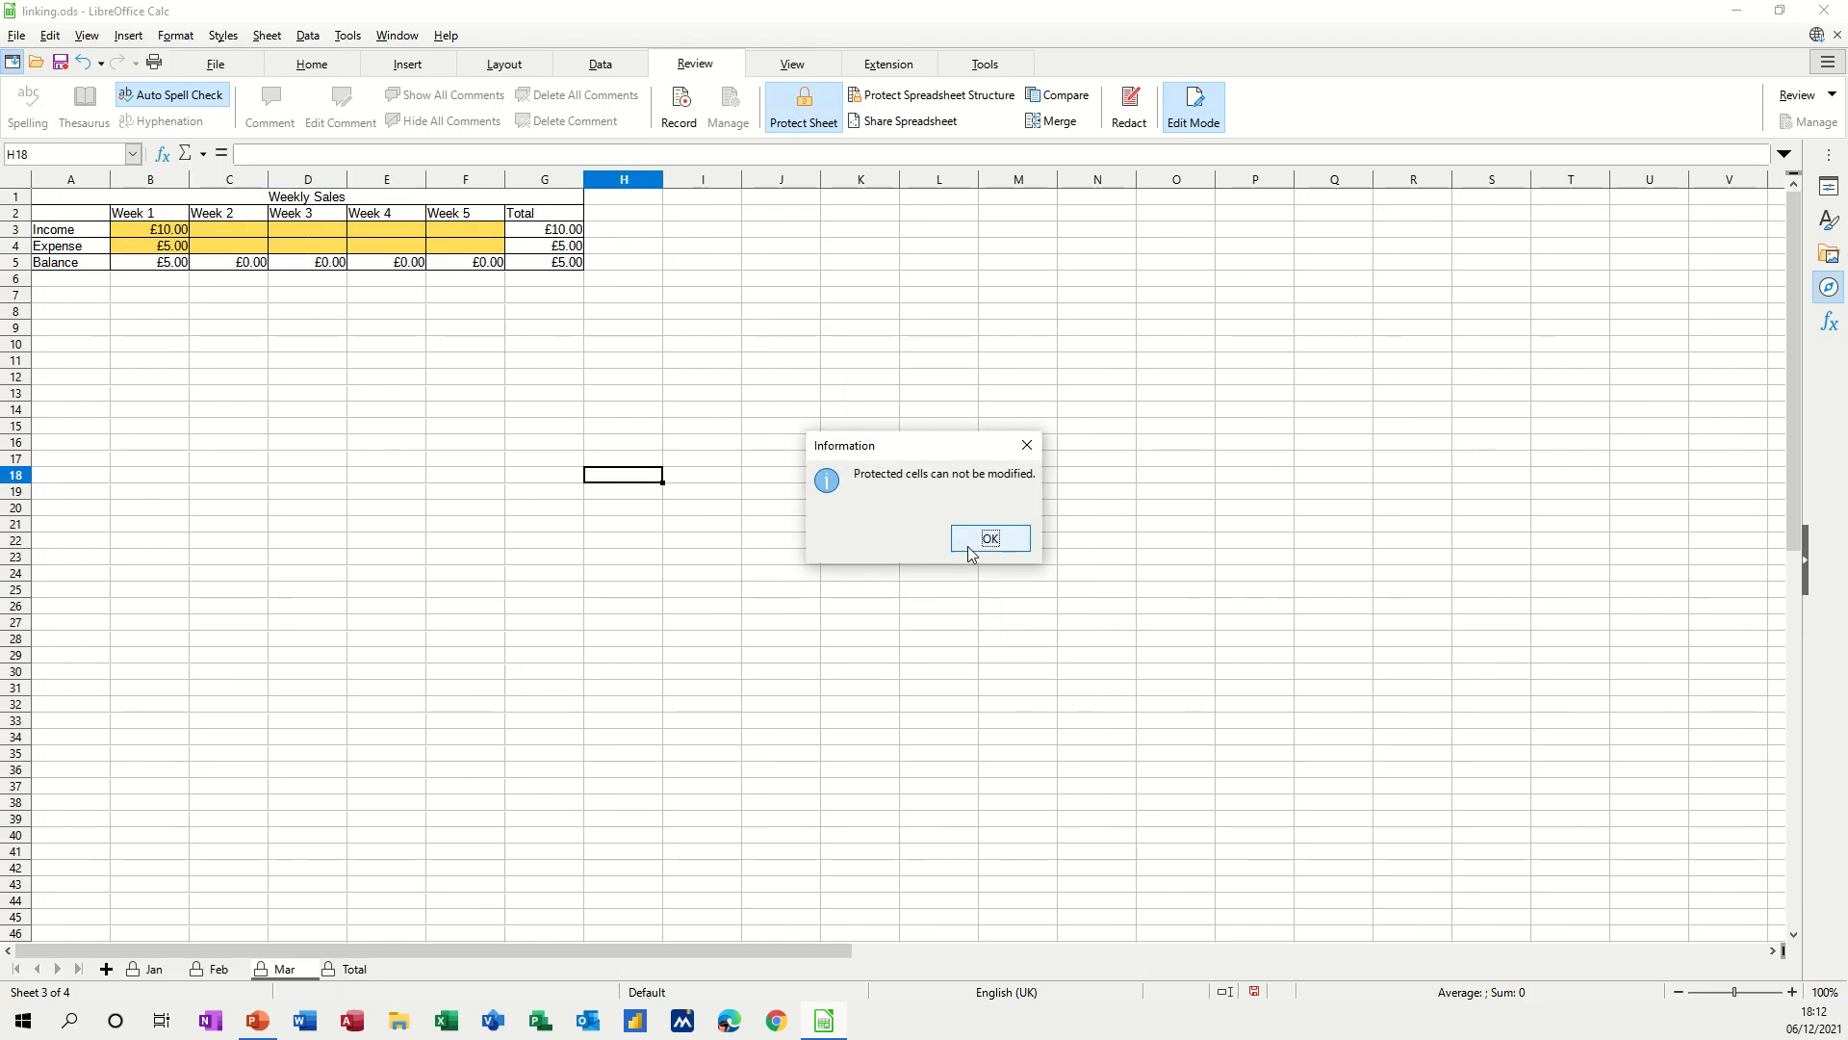
left_click(970, 545)
type("67")
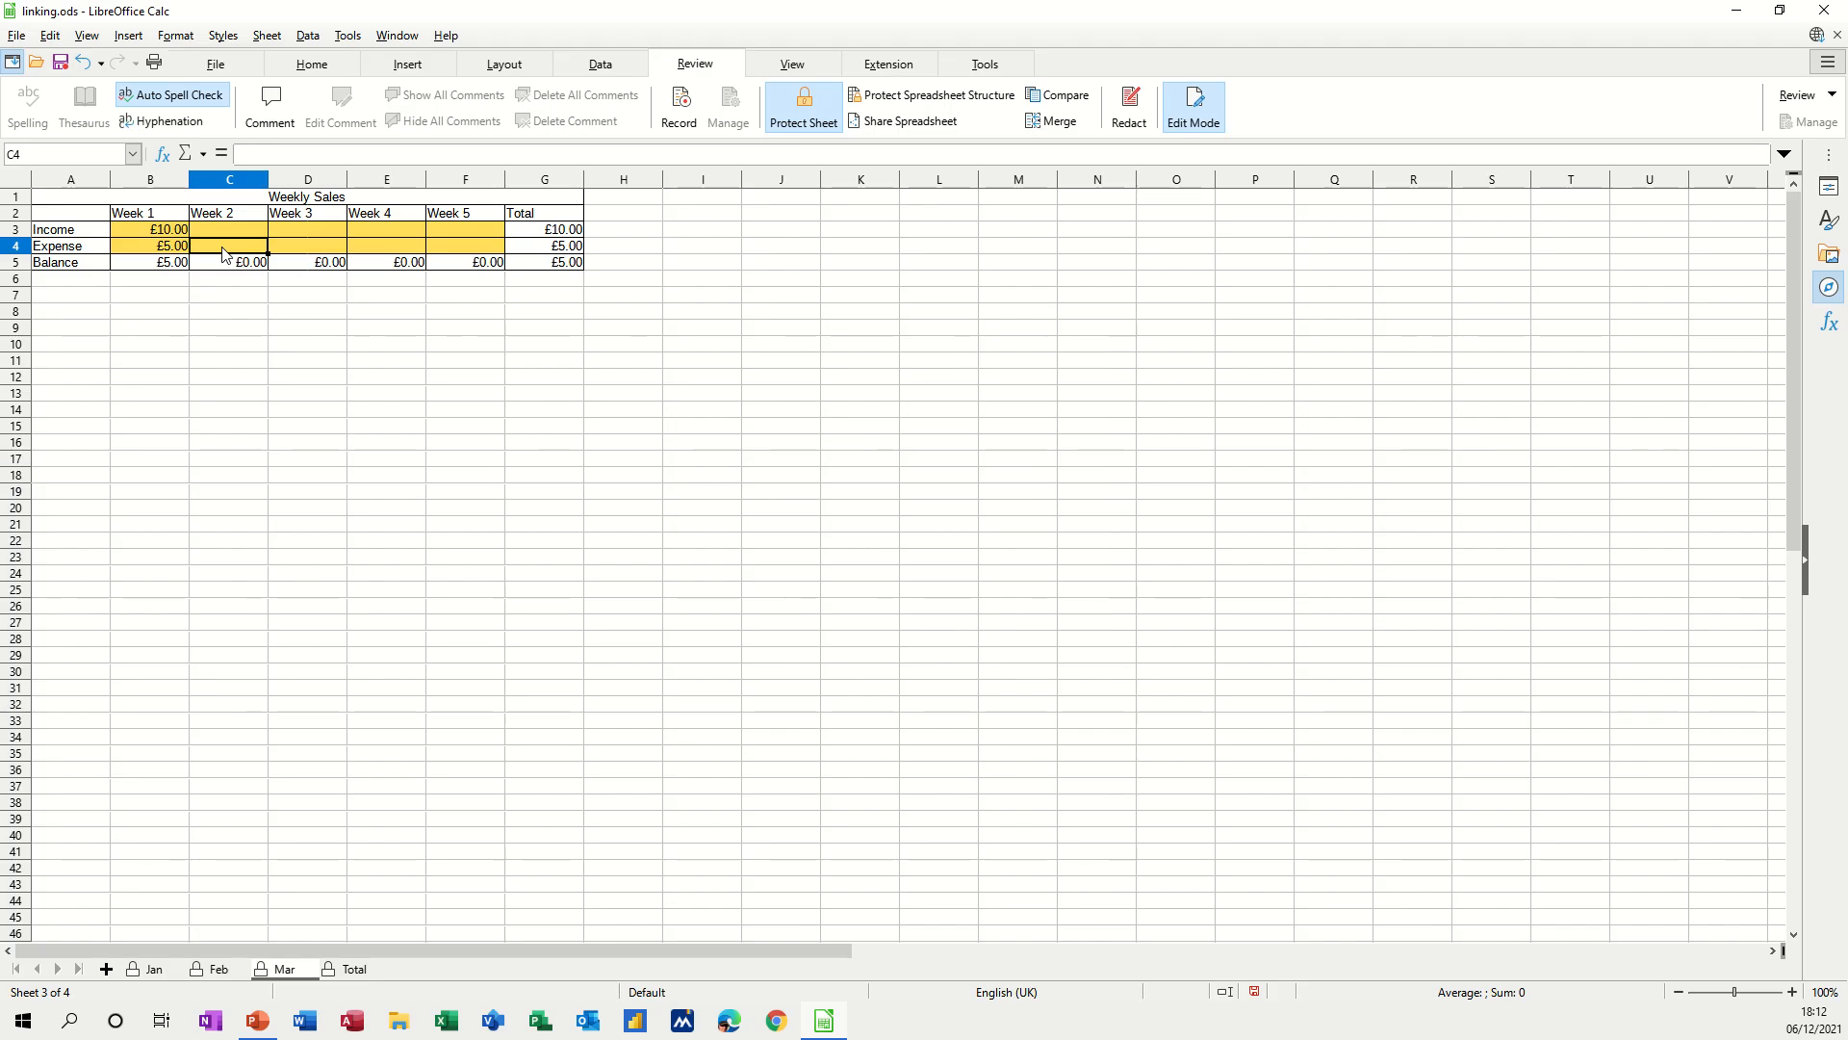
left_click(279, 360)
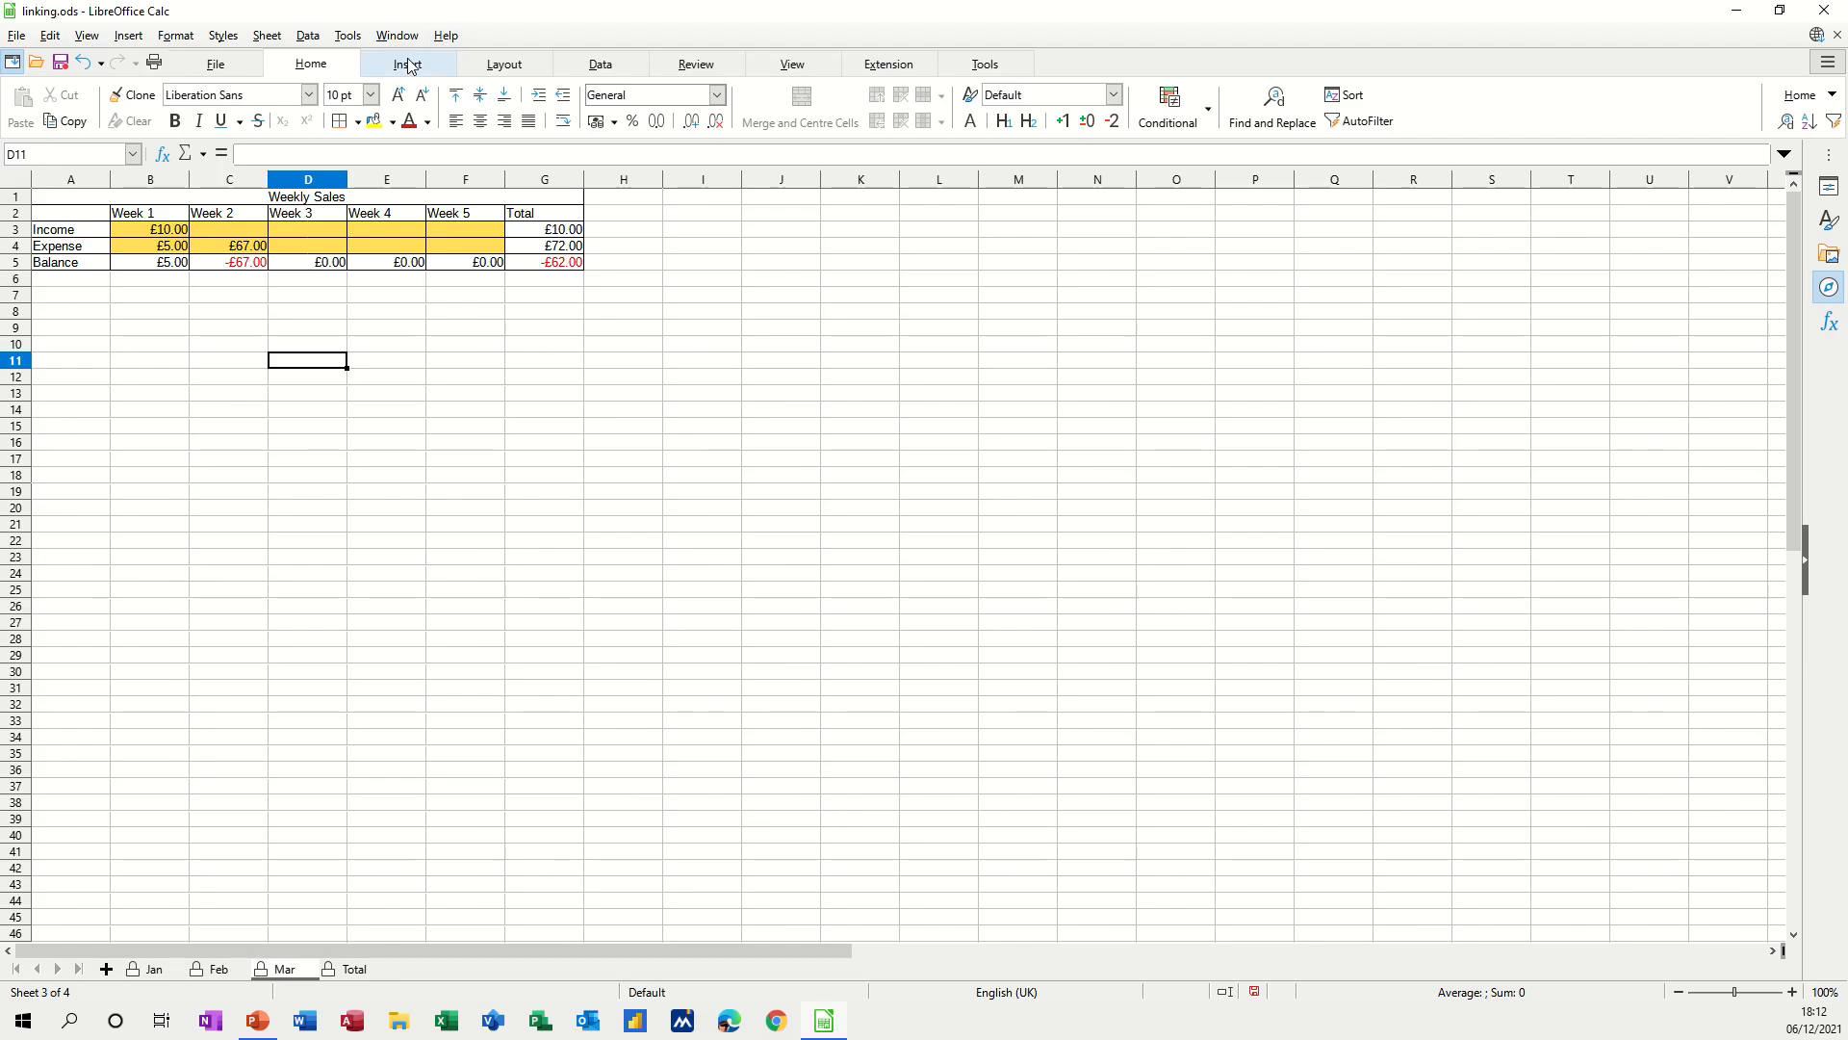
Start saving over linking.ods with the Save with password option, and cancel at the encryption password entry
left_click(792, 66)
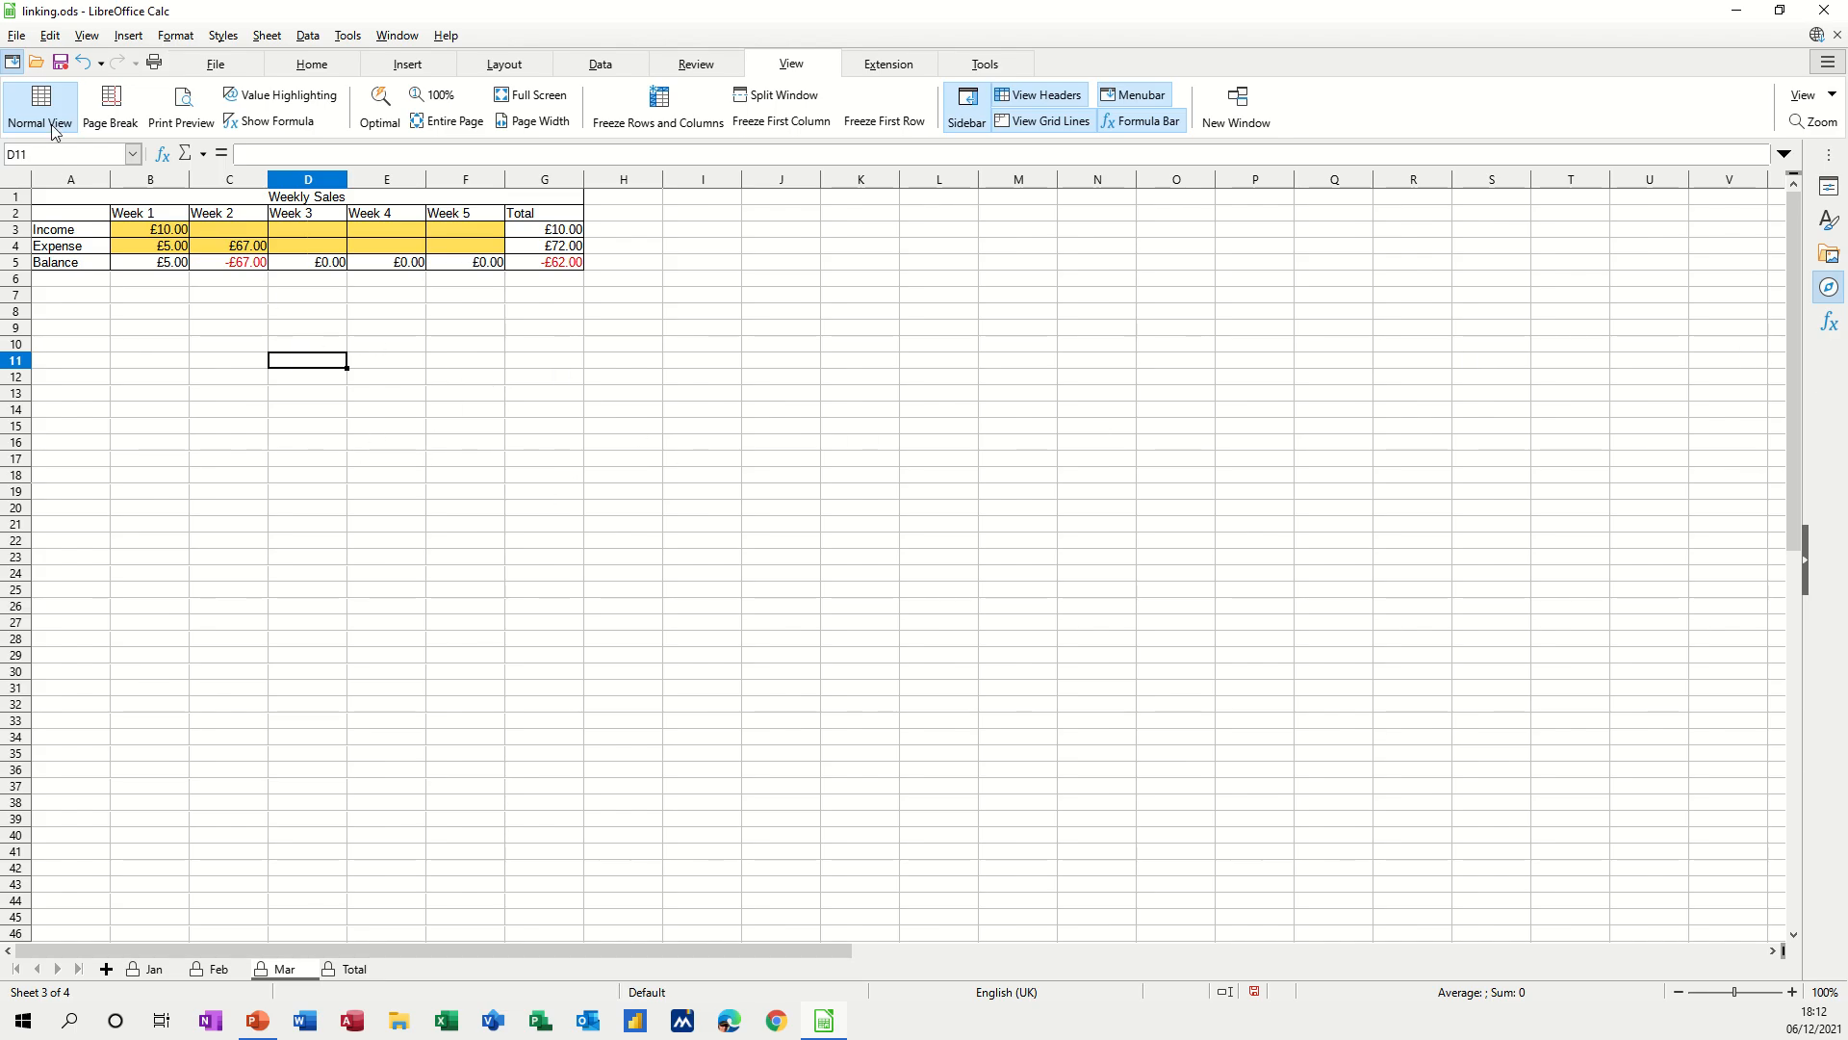
left_click(17, 37)
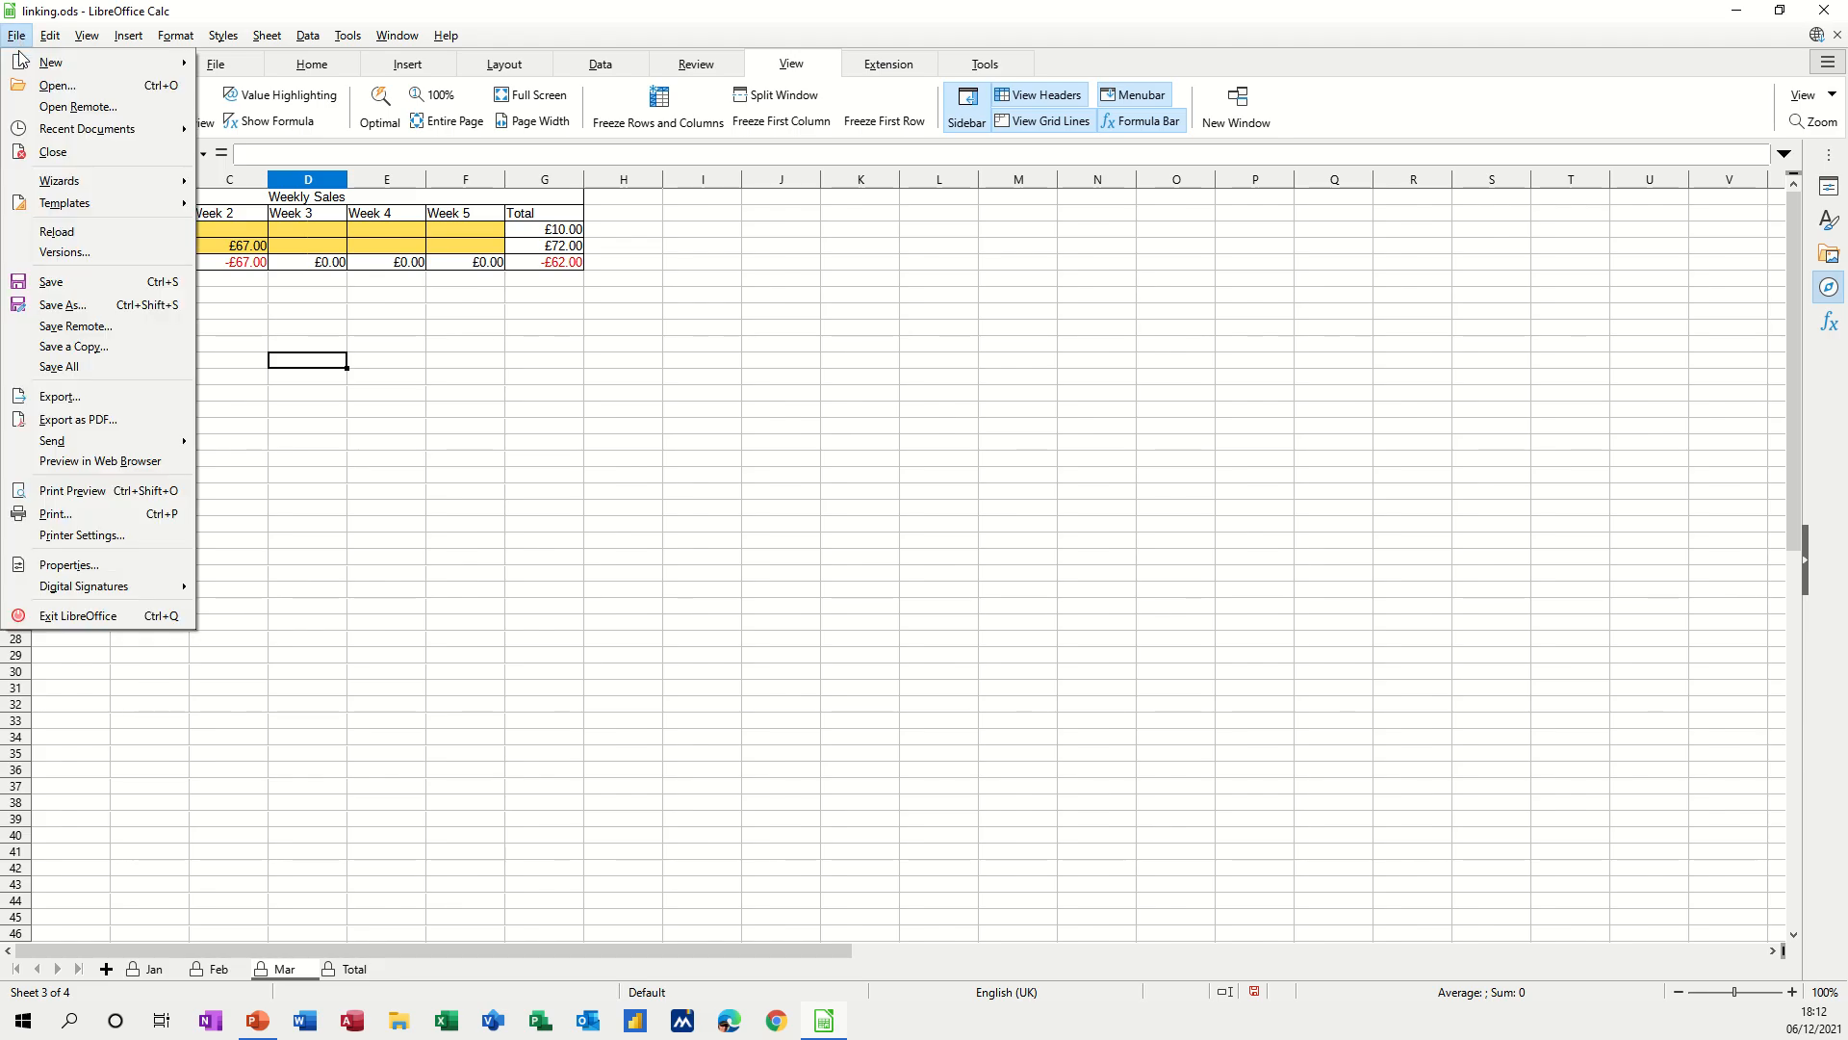
left_click(64, 305)
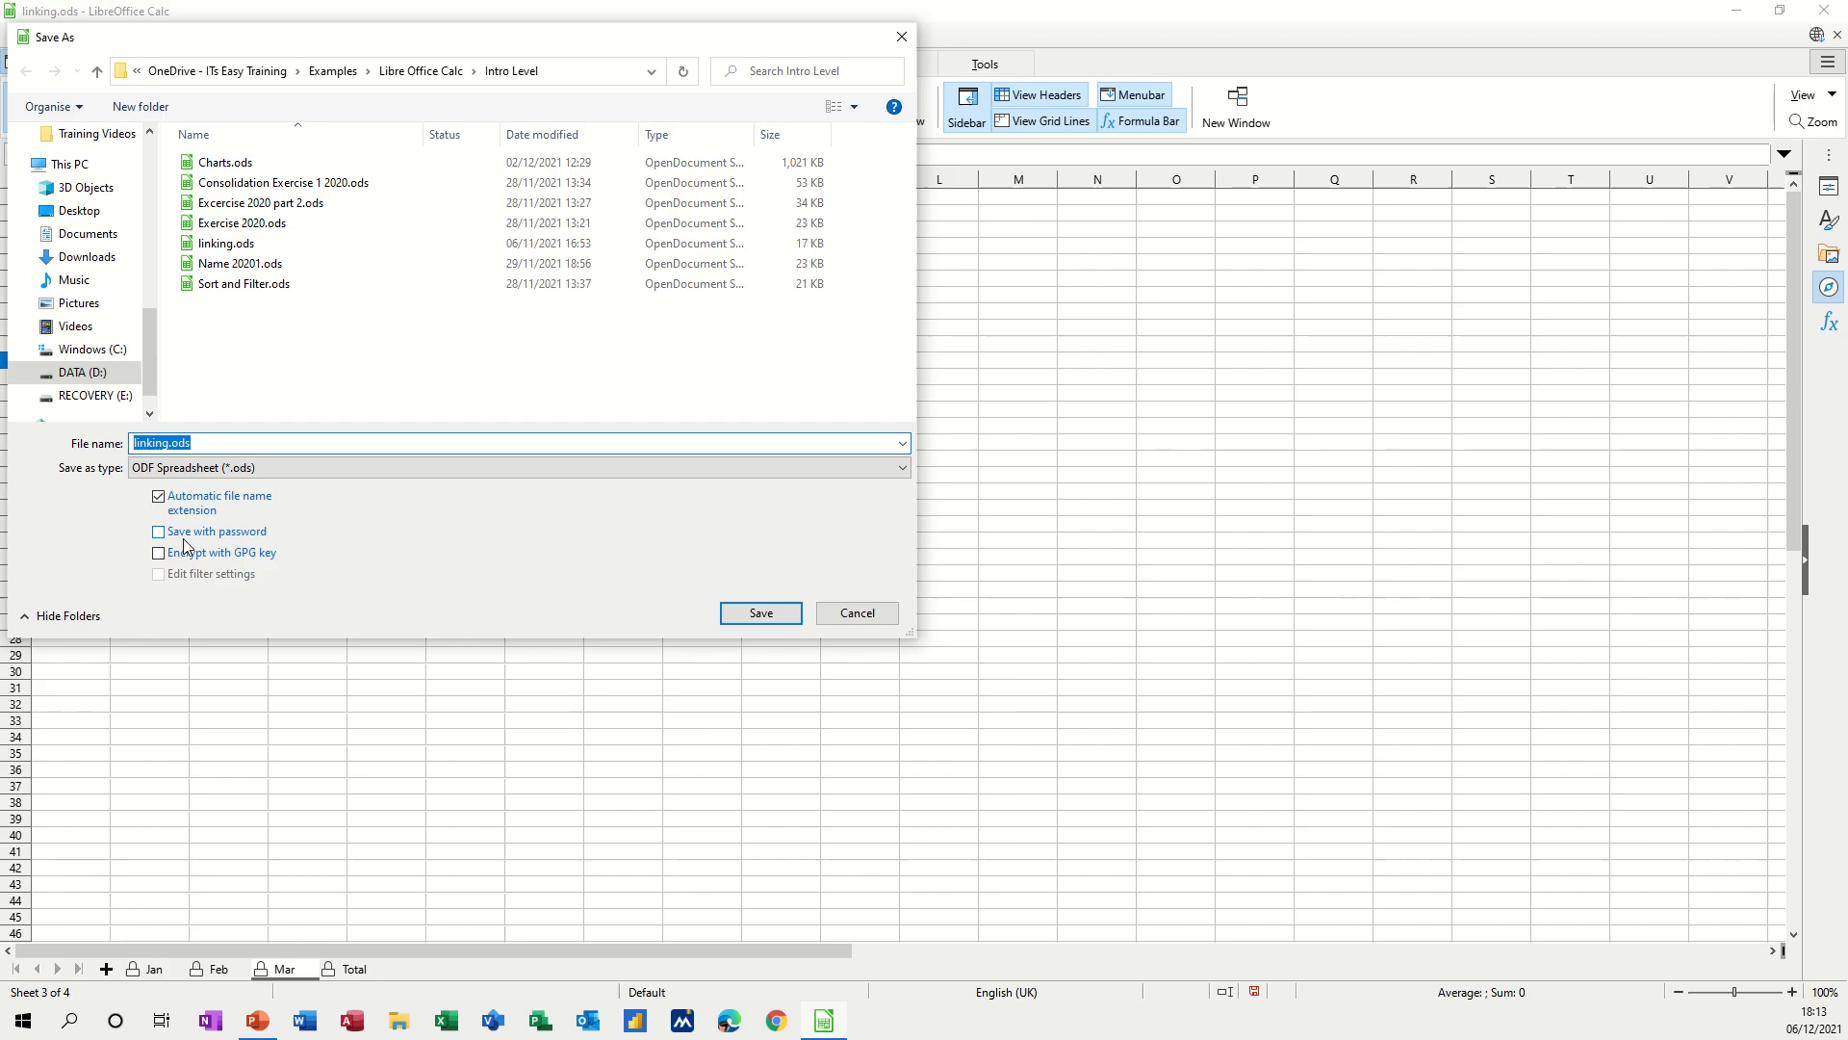
left_click(159, 536)
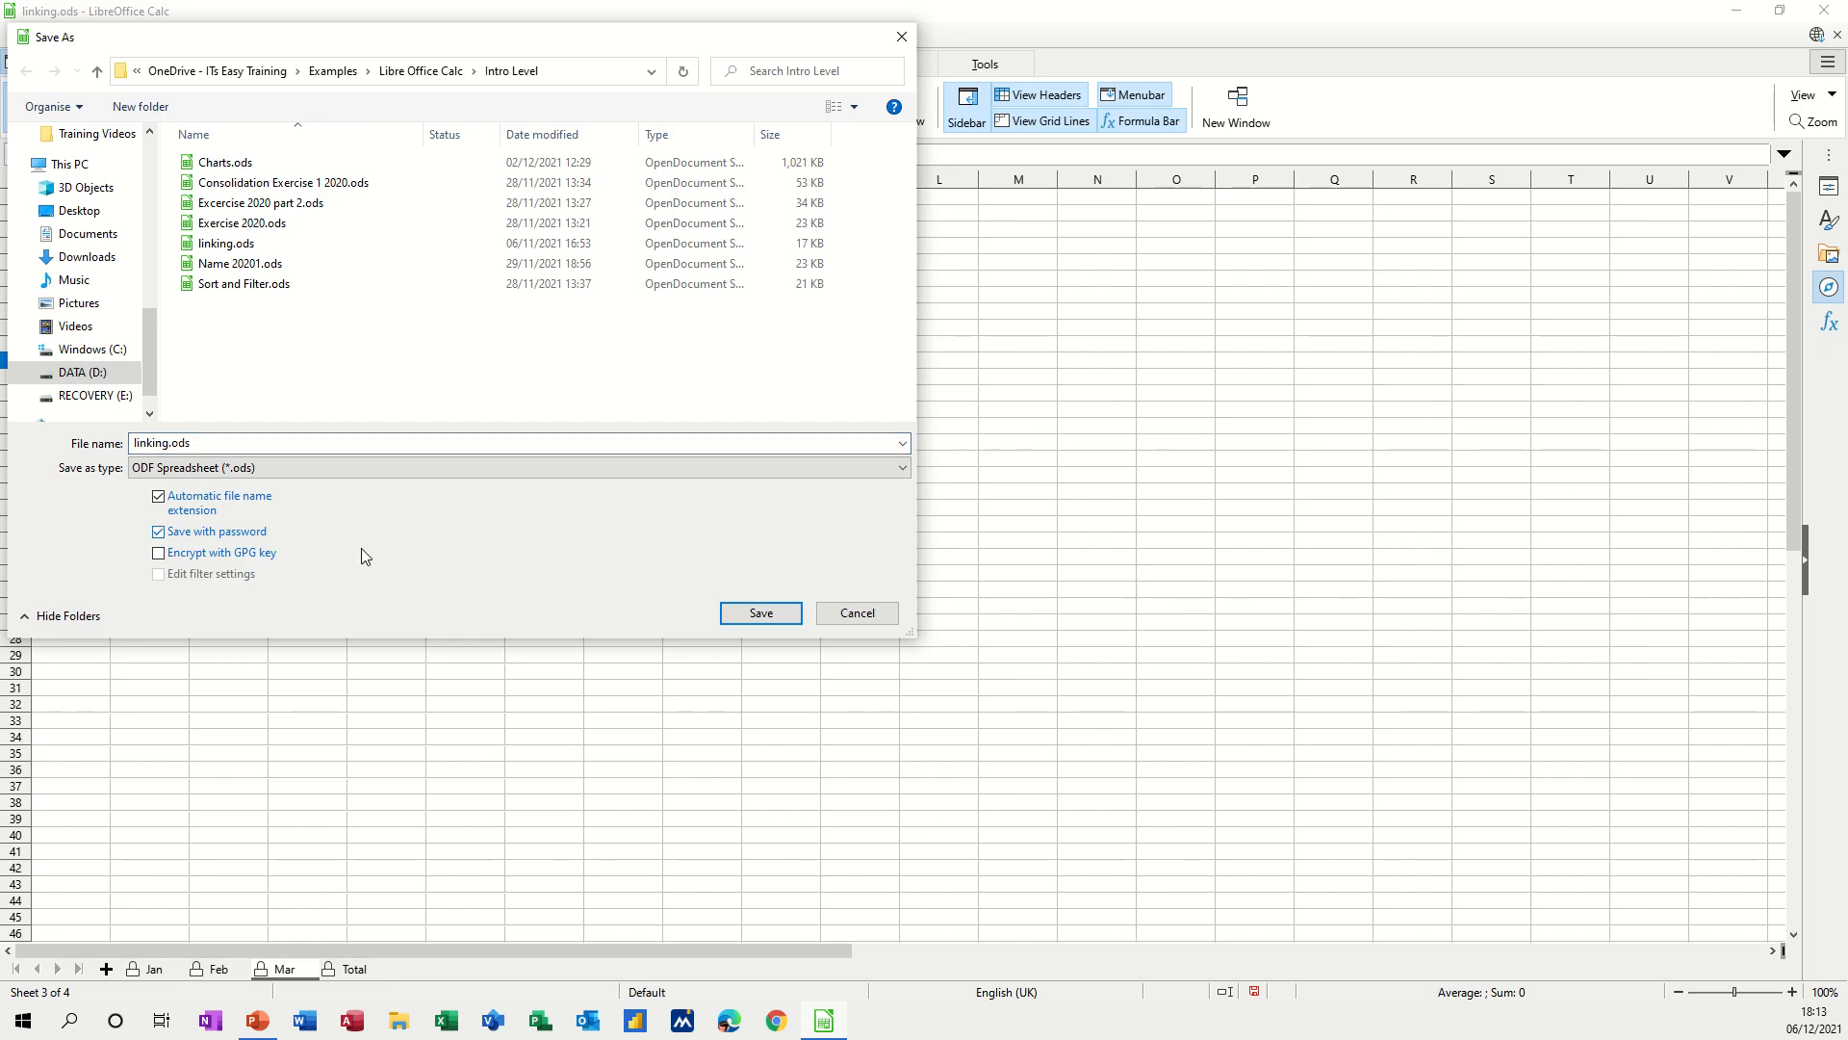
left_click(760, 613)
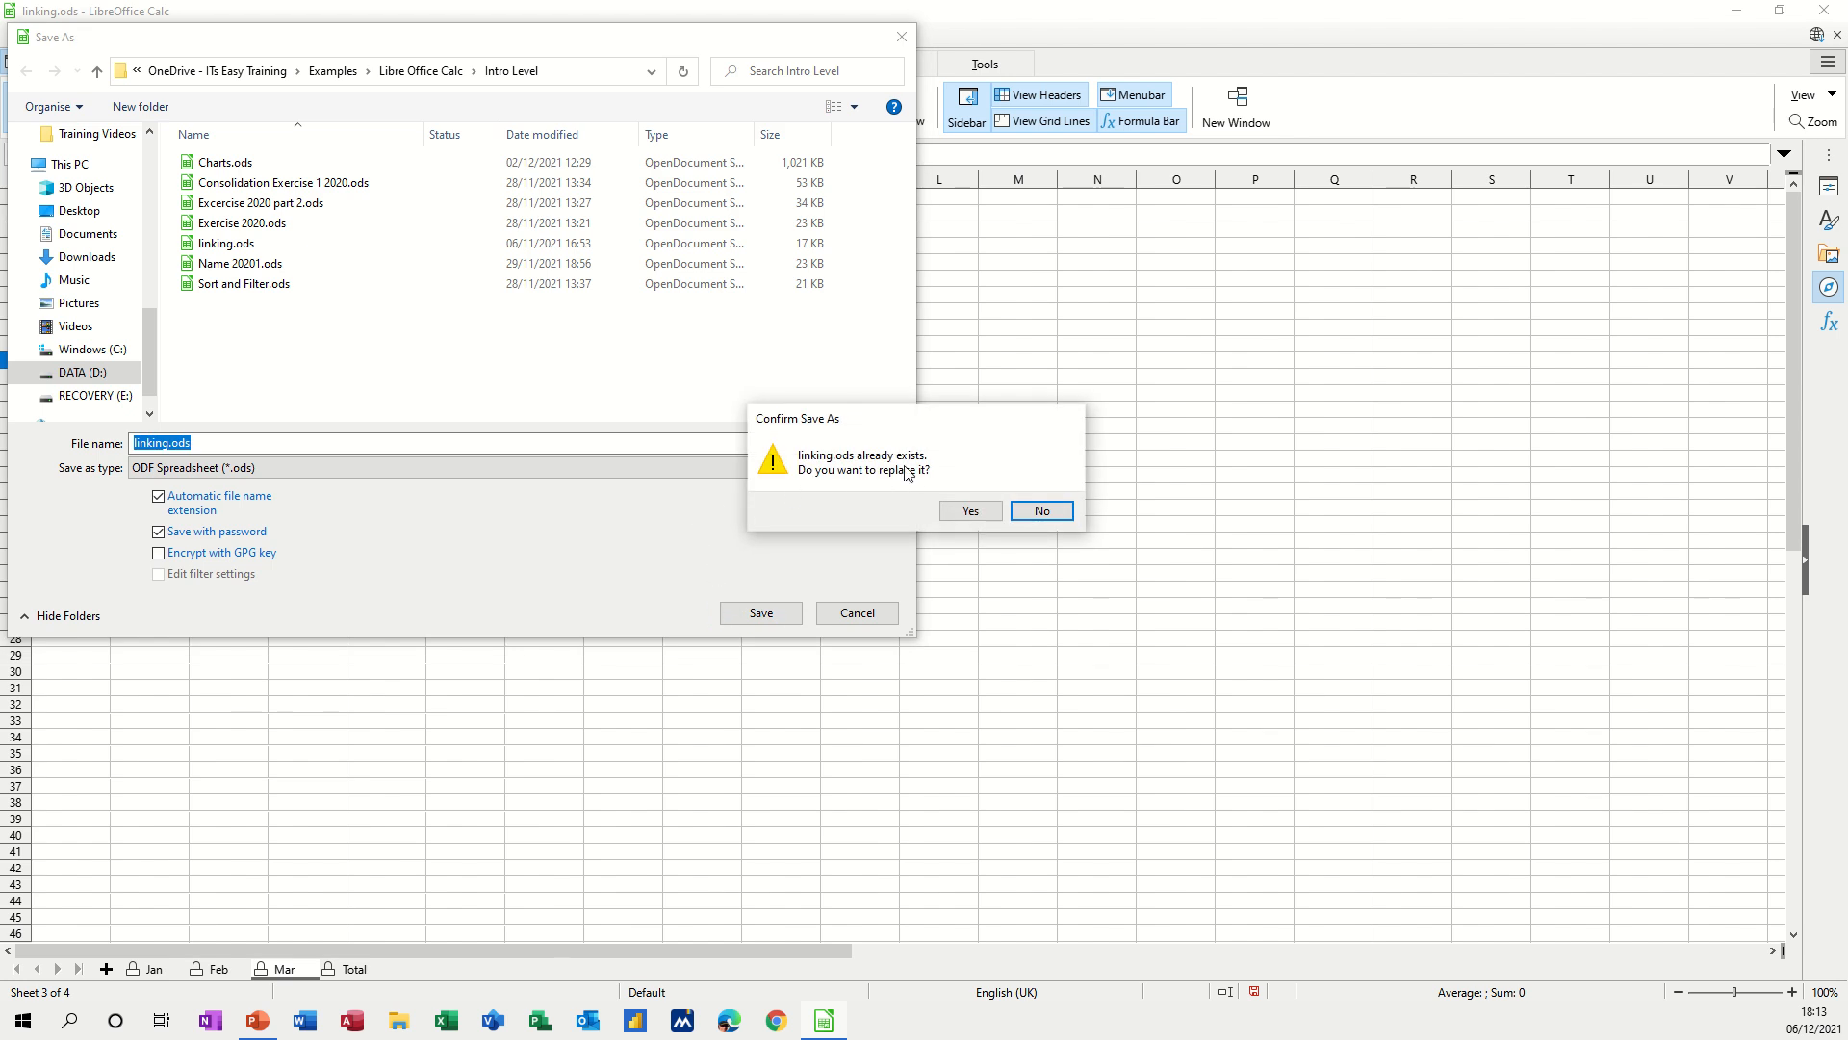
left_click(969, 512)
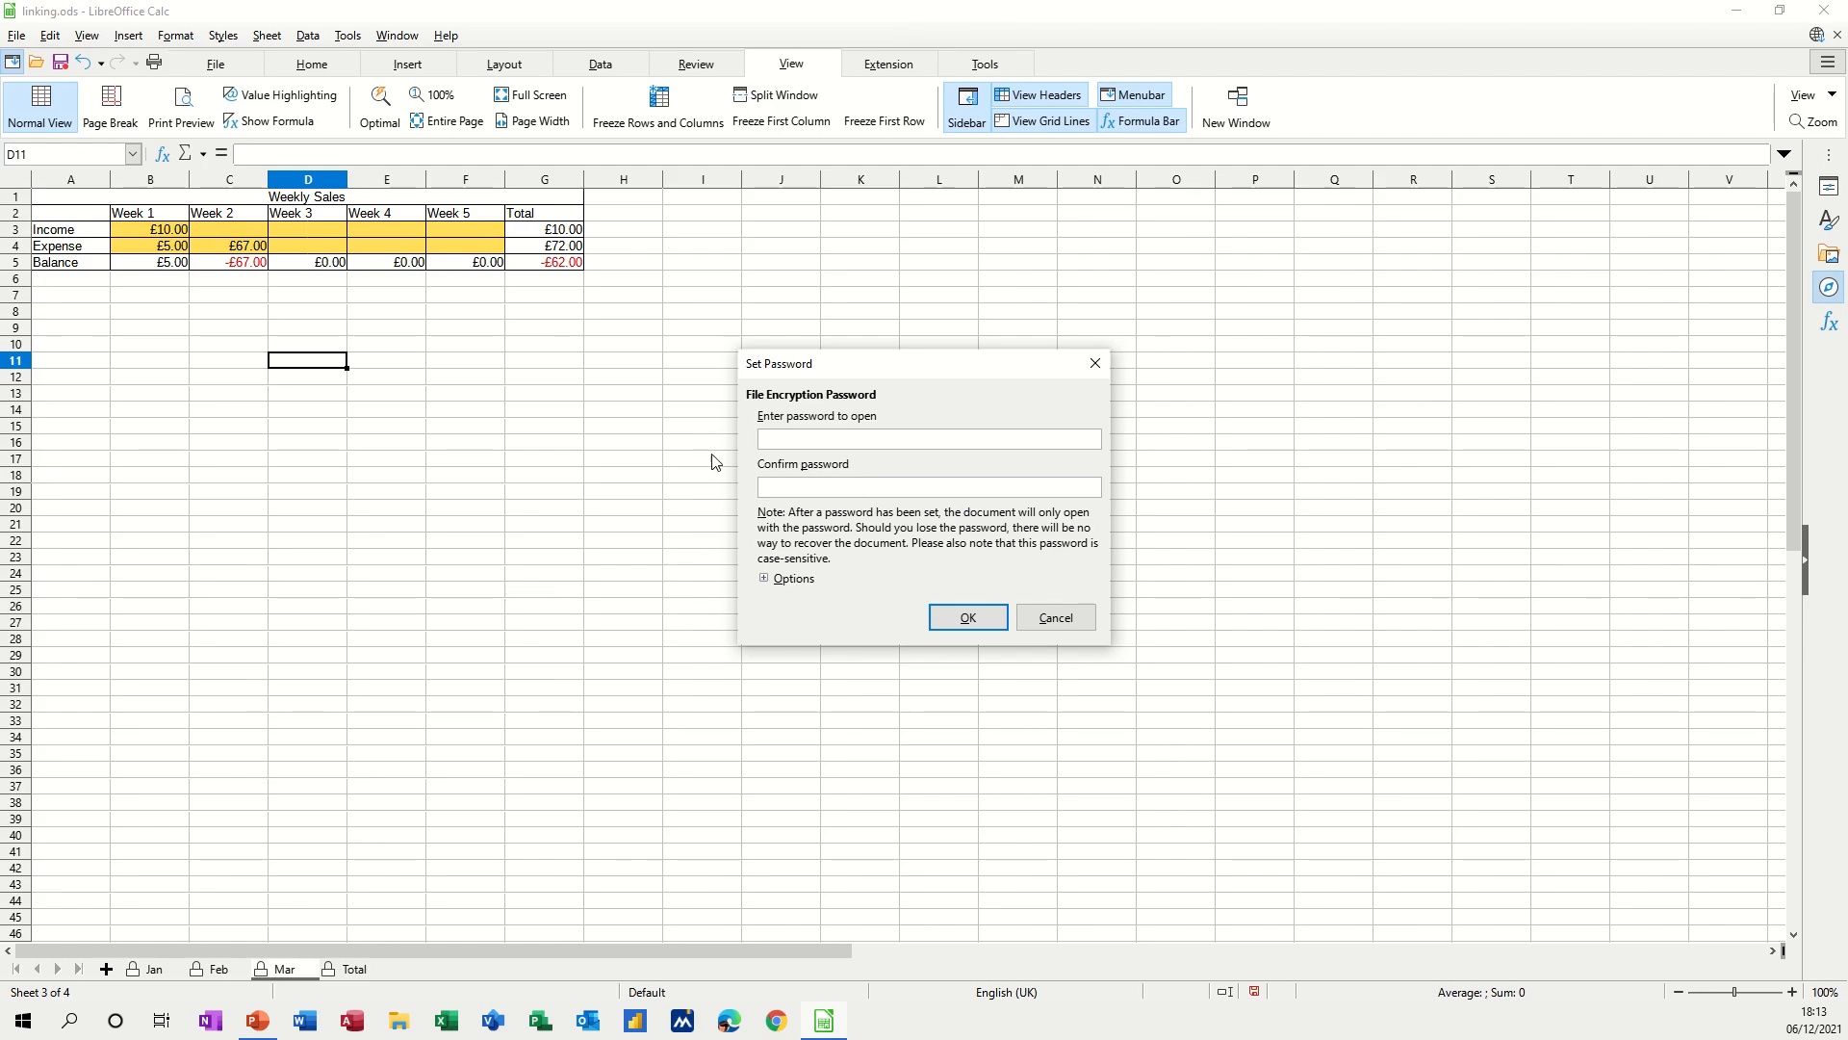
left_click(1050, 624)
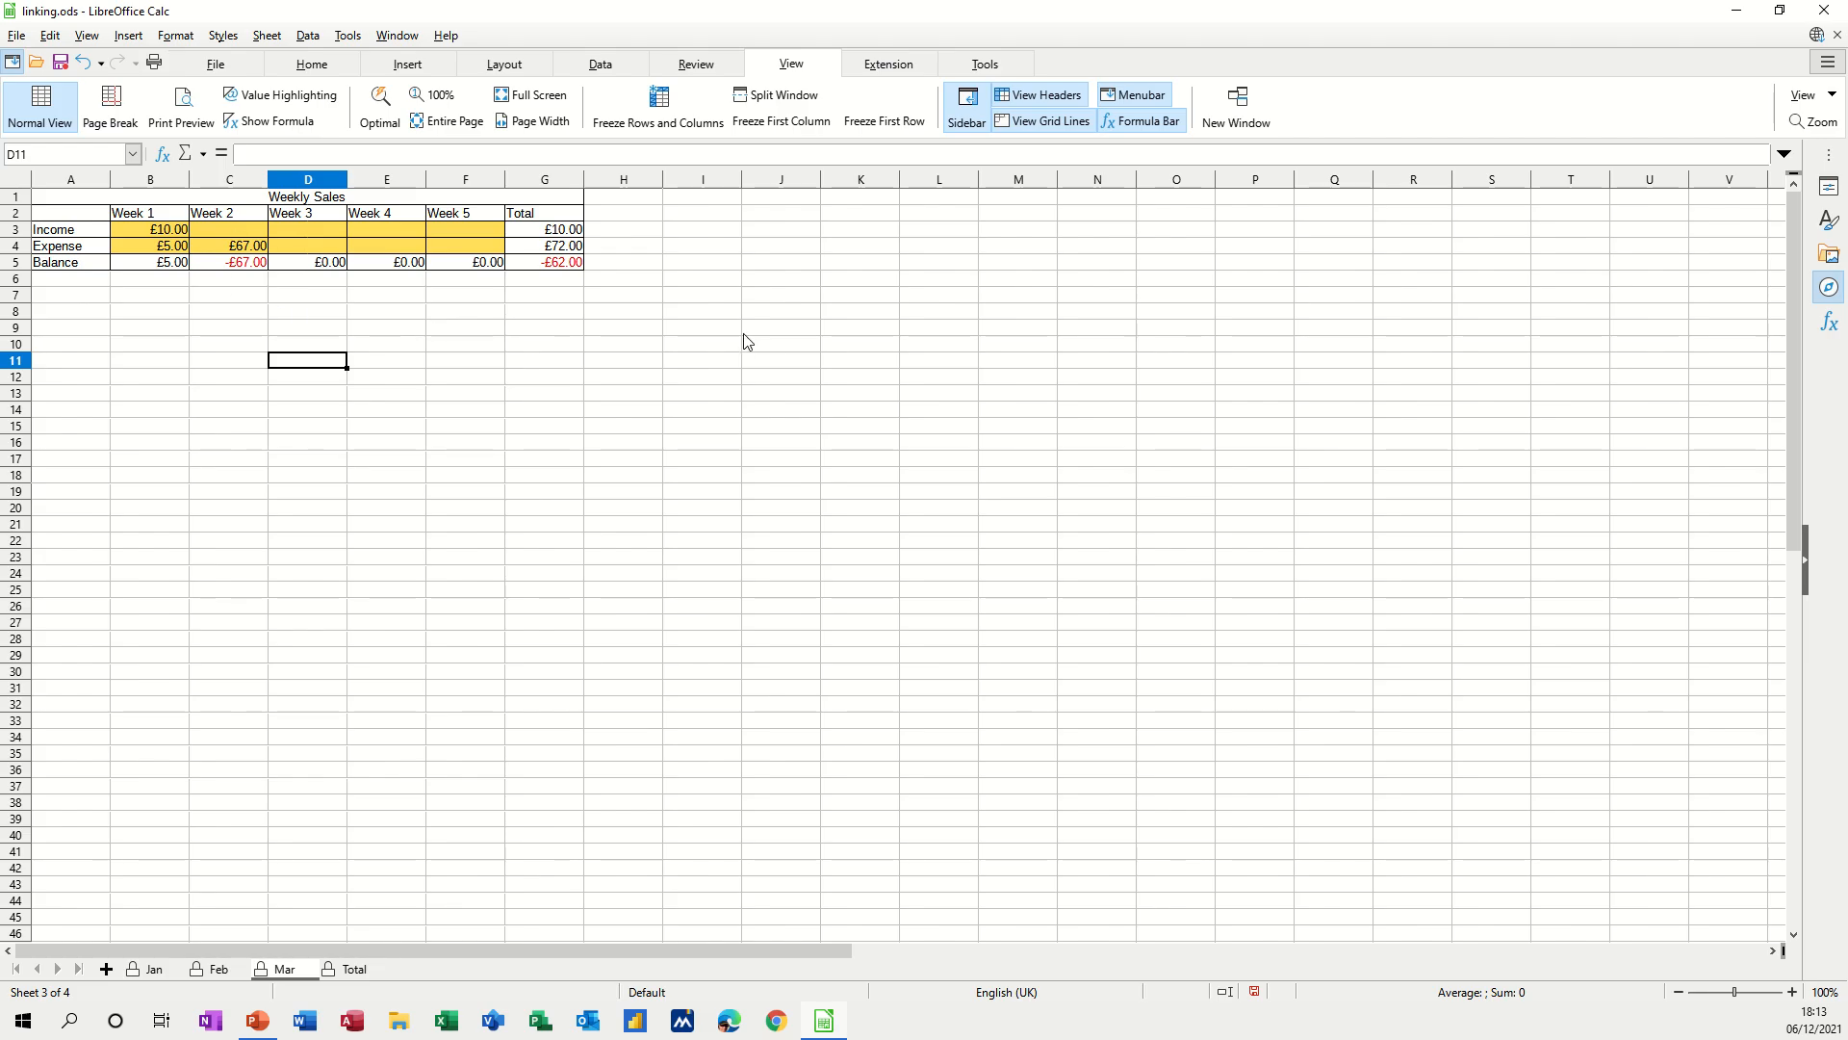
Remove the sheet protection from the Mar sheet, and view the Protect Sheet options without applying them
left_click(694, 64)
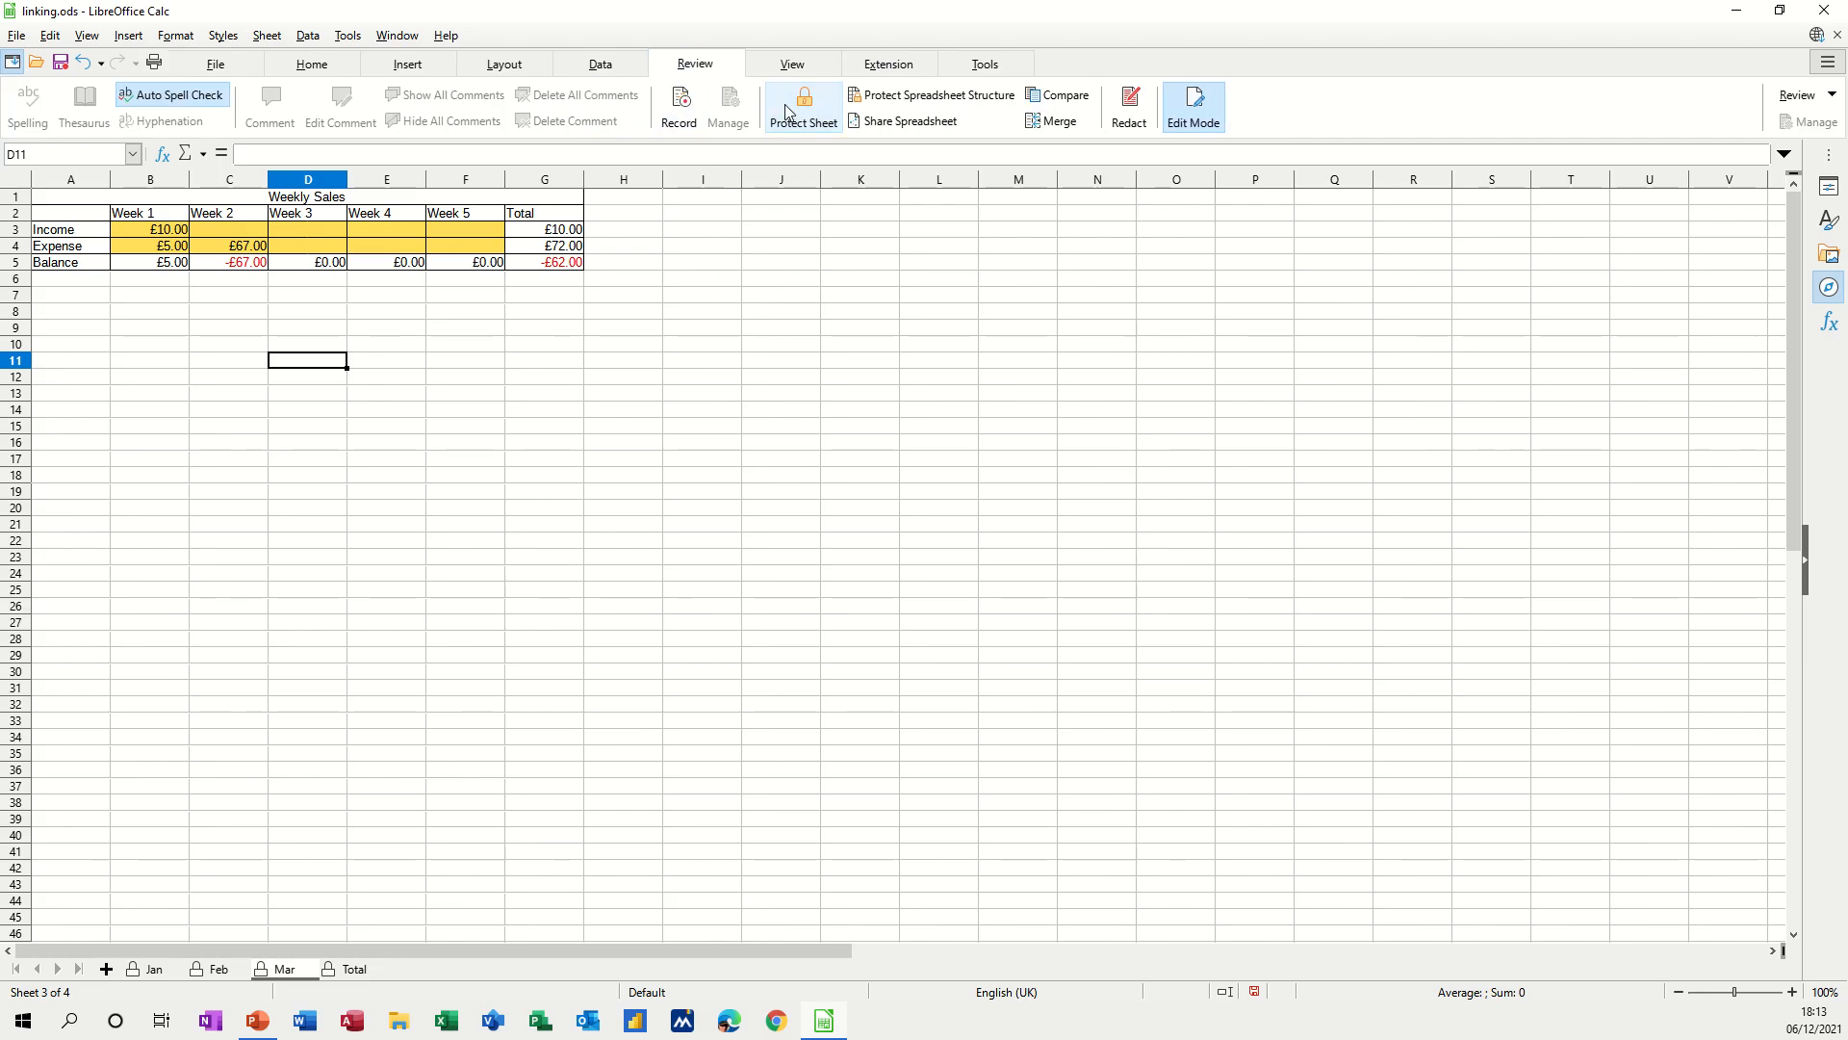
left_click(786, 106)
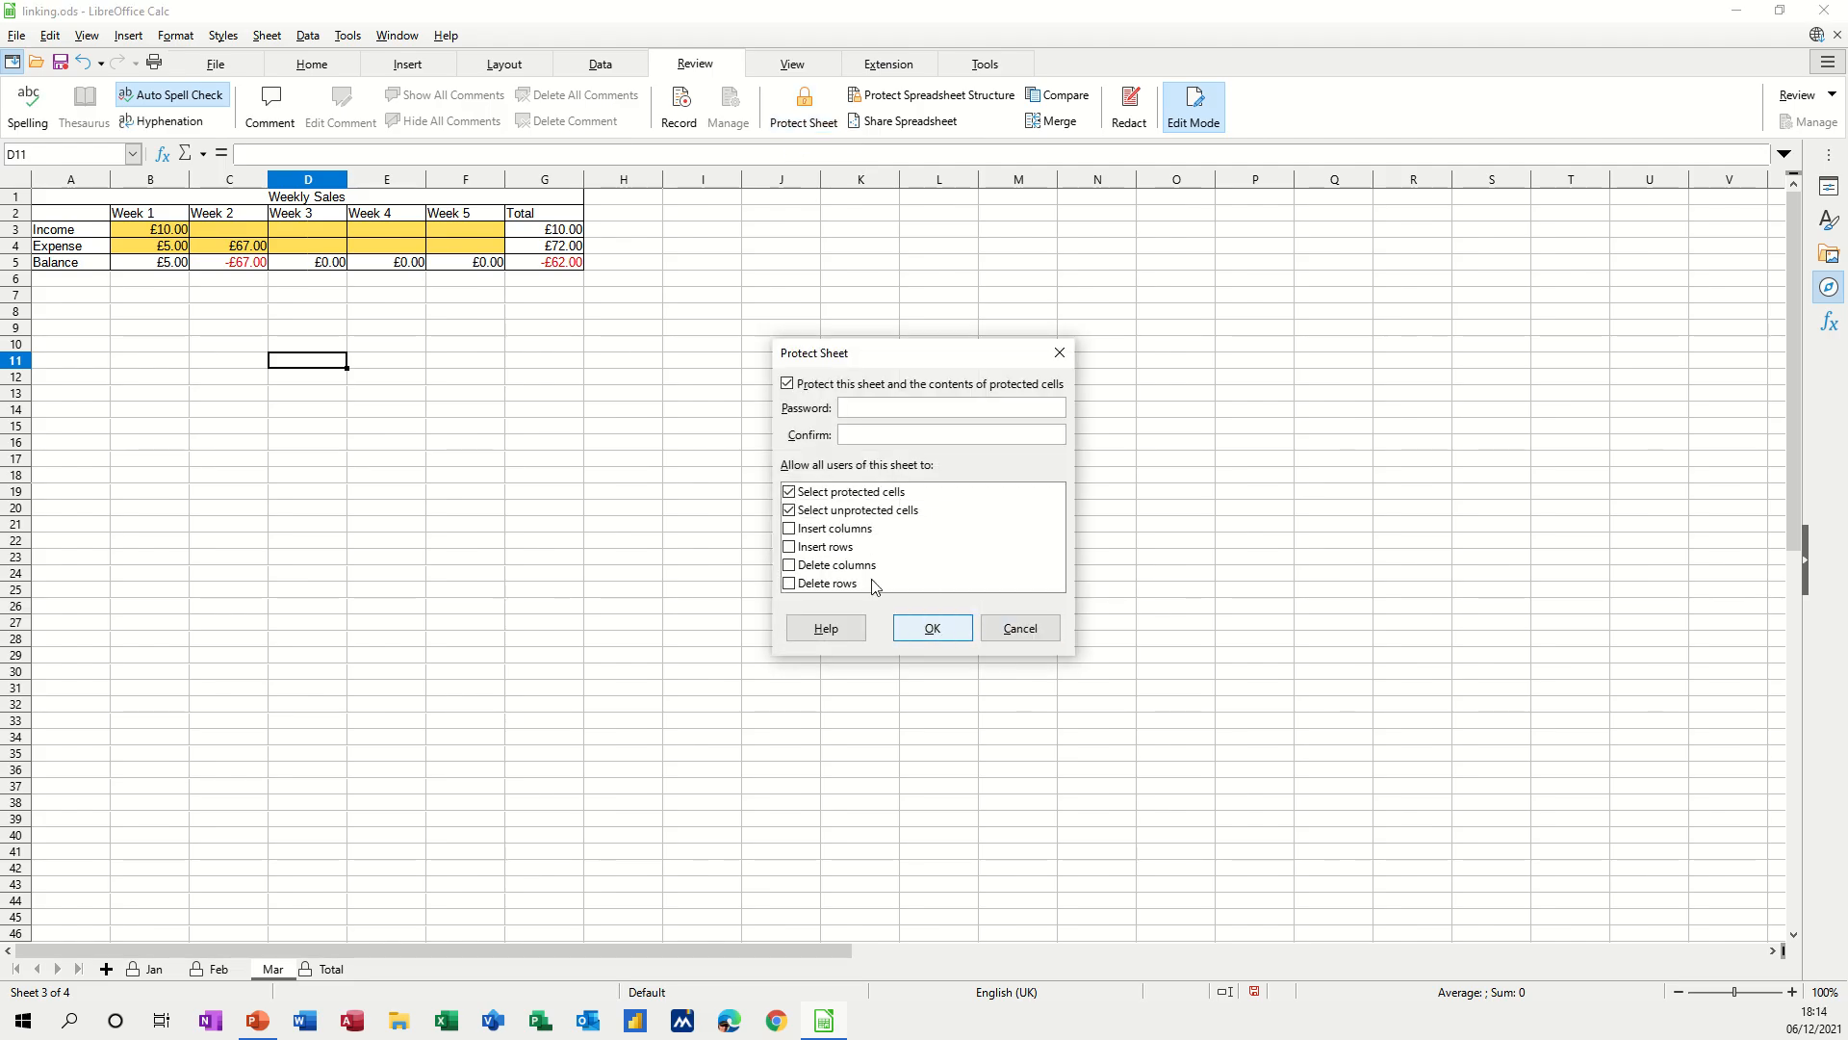
left_click(1020, 629)
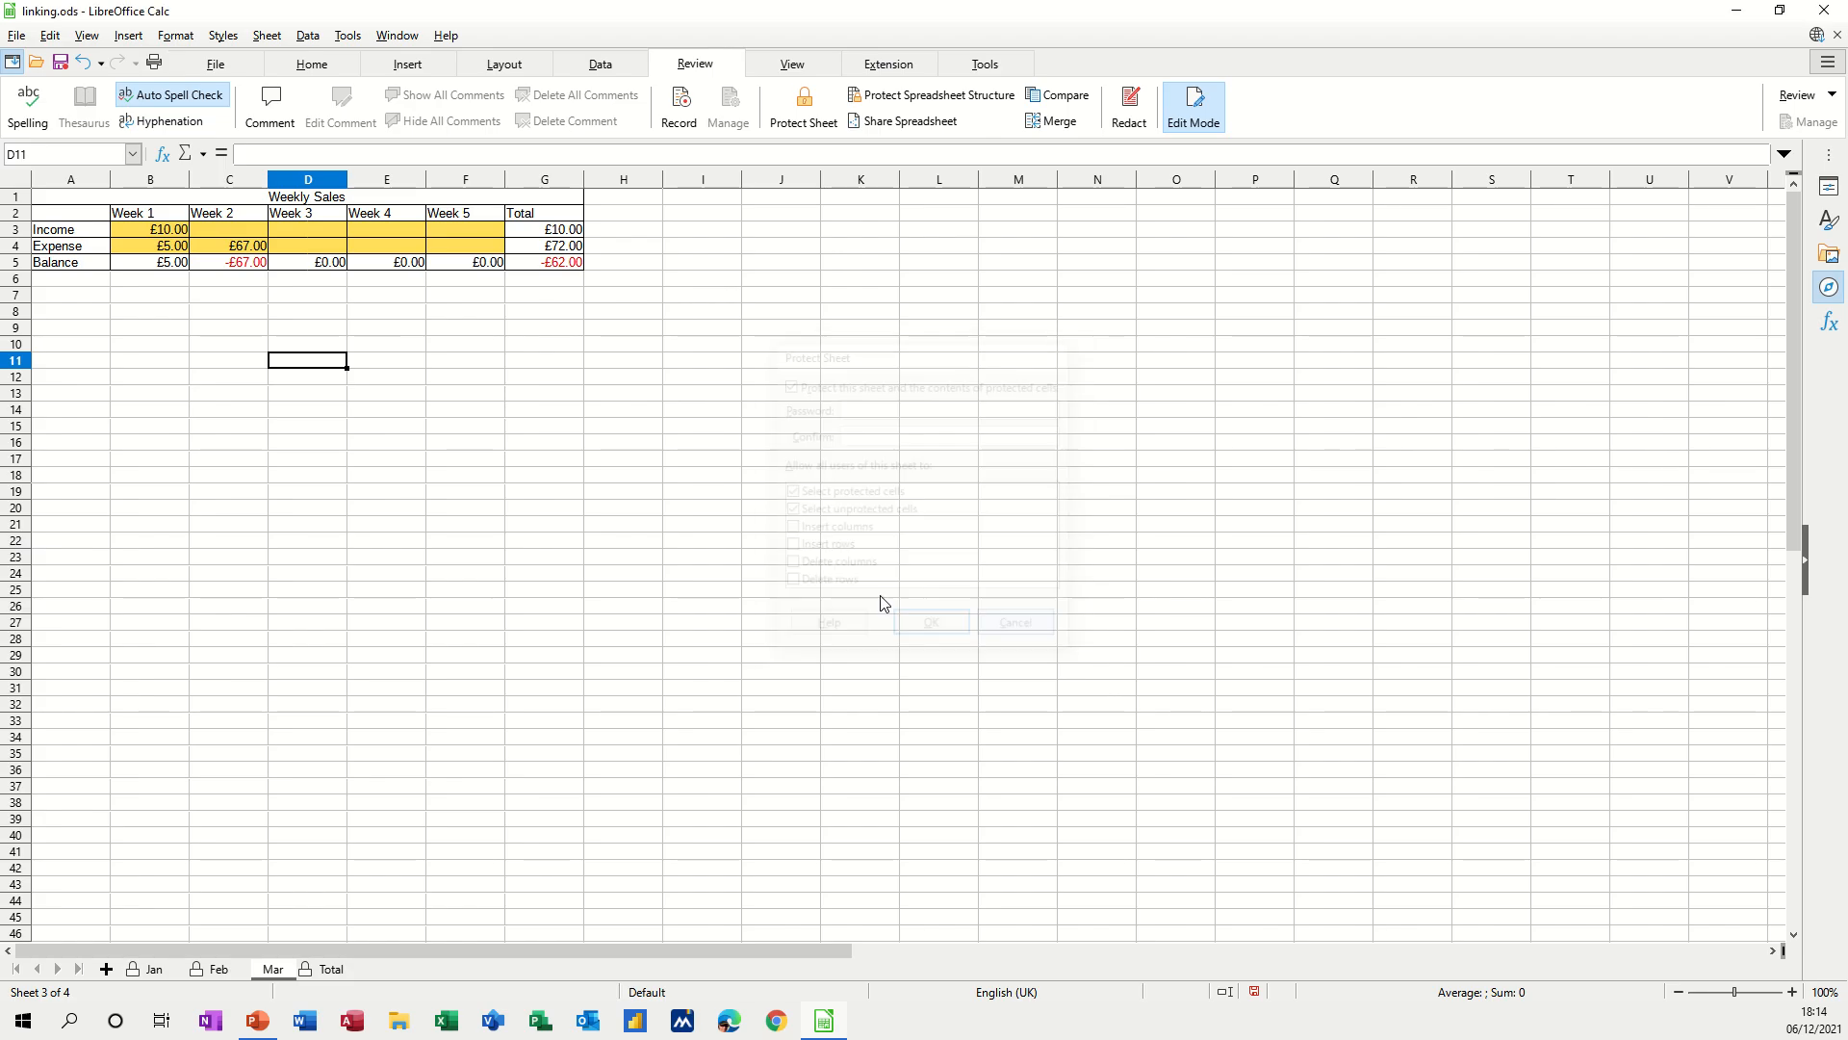